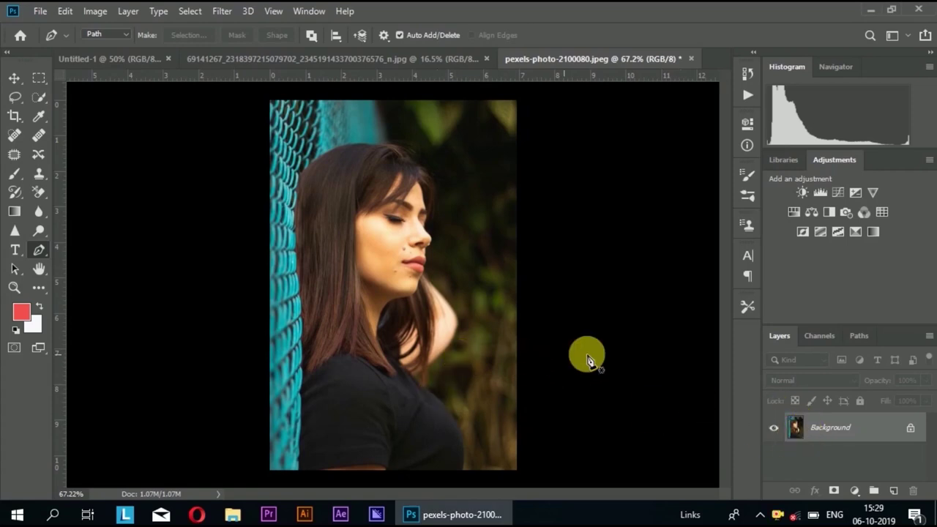
# - Add an empty Layer 1 above the Background and show the fill/adjustment layer menu
pyautogui.click(894, 491)
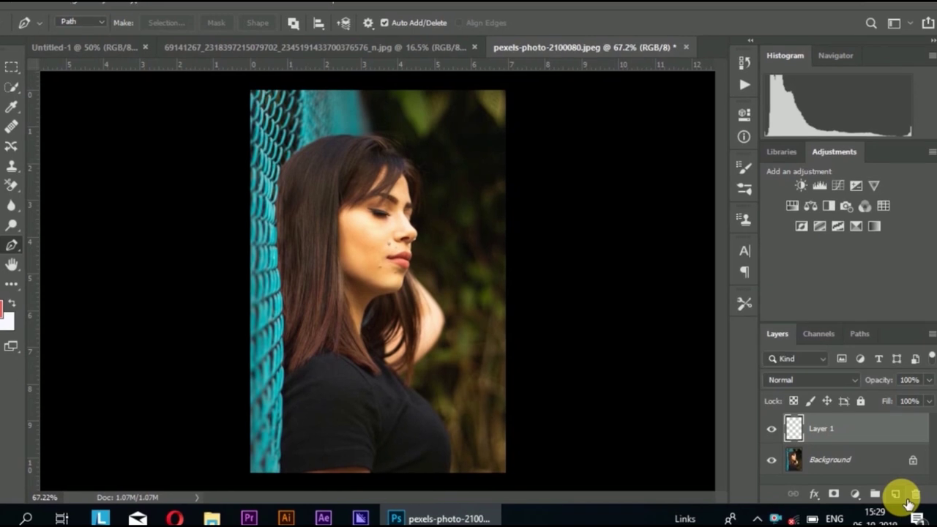
pyautogui.click(855, 493)
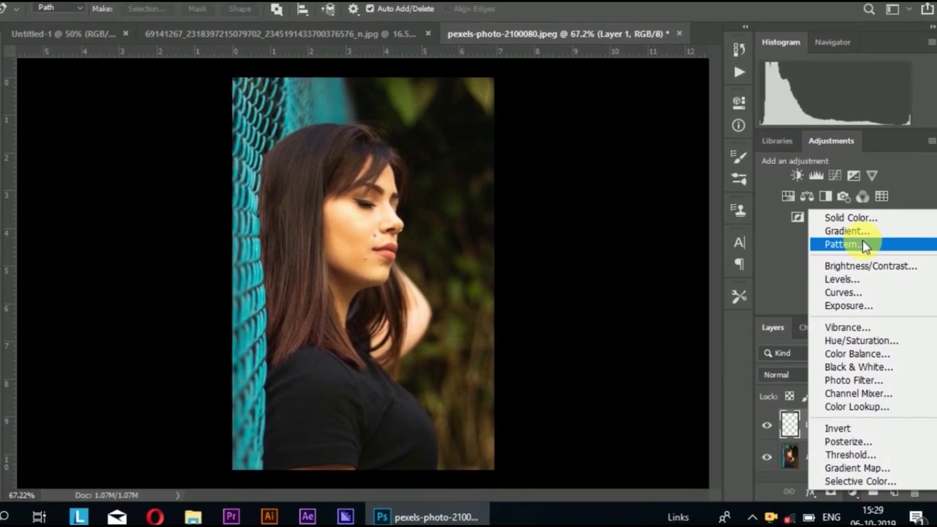
# - Add a Solid Color fill layer and pick the pale yellow ffff99 in the Color Picker
pyautogui.click(853, 215)
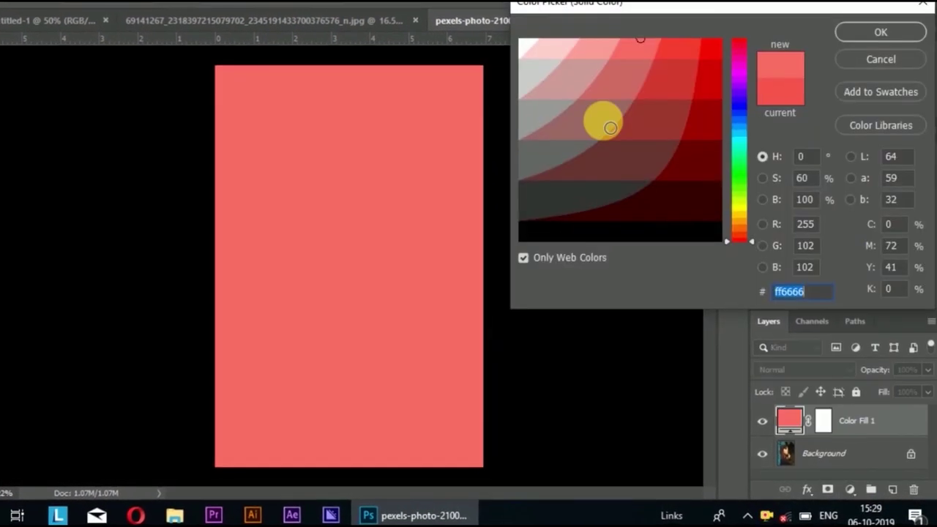
pyautogui.click(734, 203)
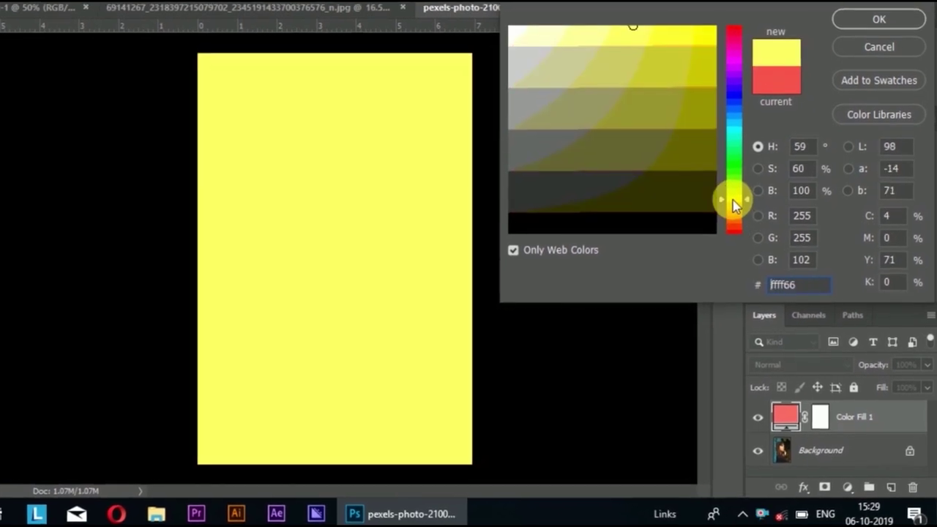
pyautogui.click(577, 36)
pyautogui.click(611, 37)
pyautogui.click(559, 24)
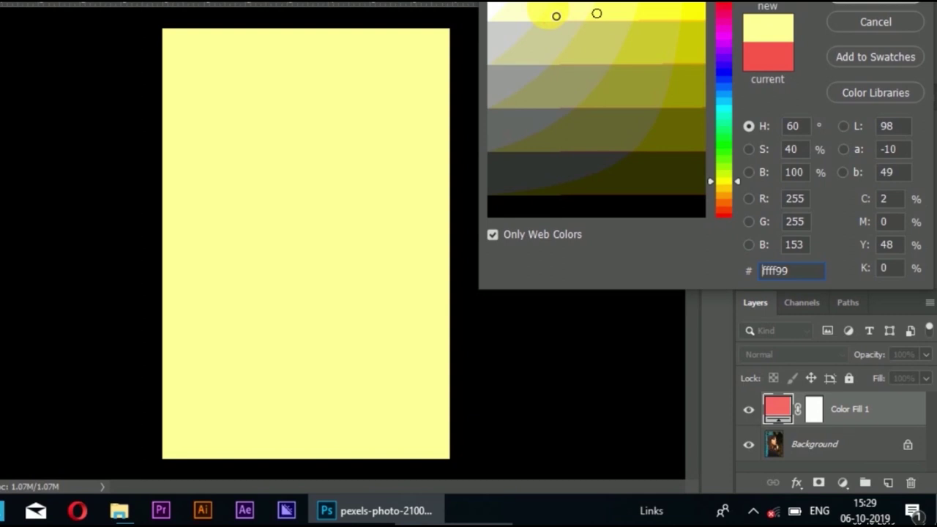
pyautogui.click(547, 10)
pyautogui.click(552, 12)
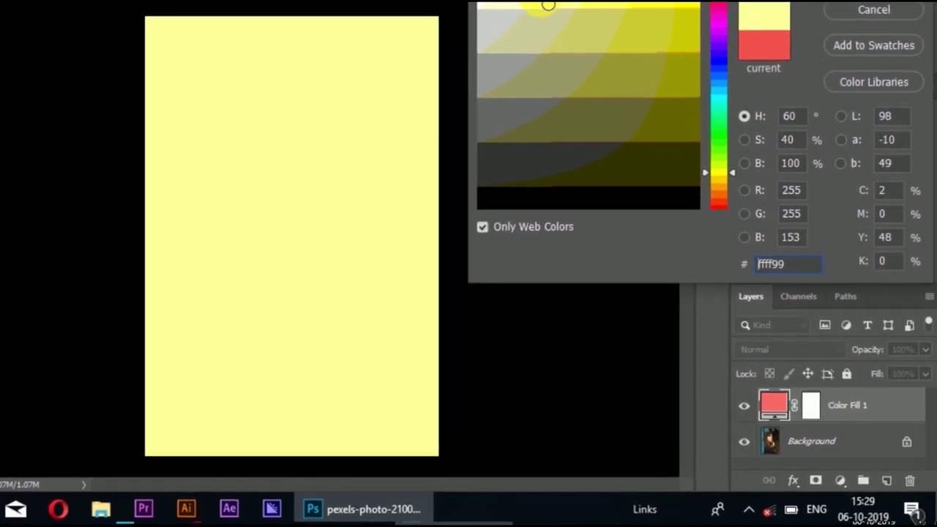
# - Confirm the ffff99 fill colour and fill Color Fill 1's layer mask with black
pyautogui.press('Return')
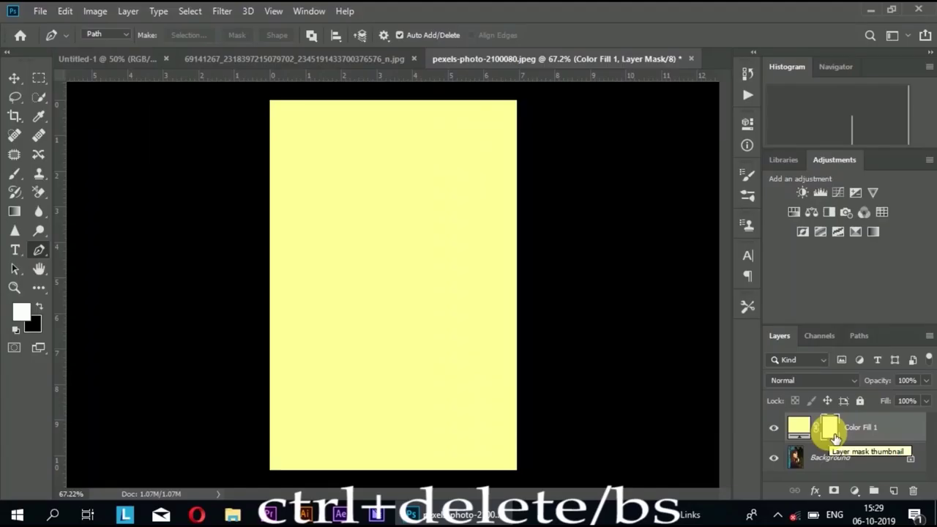
pyautogui.hotkey('ctrl', 'Delete')
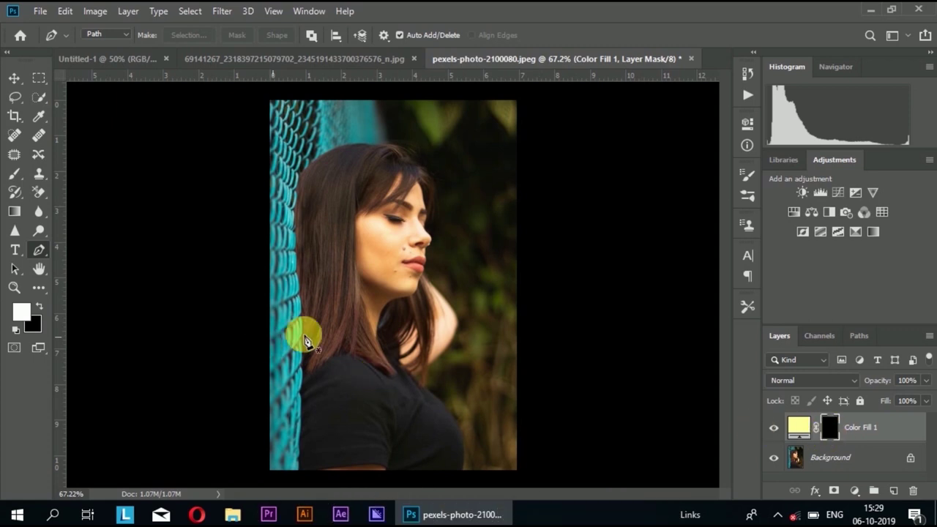
# - Zoom in to about 500% on the edge where the hair meets face and neck
pyautogui.scroll(2, 369, 270)
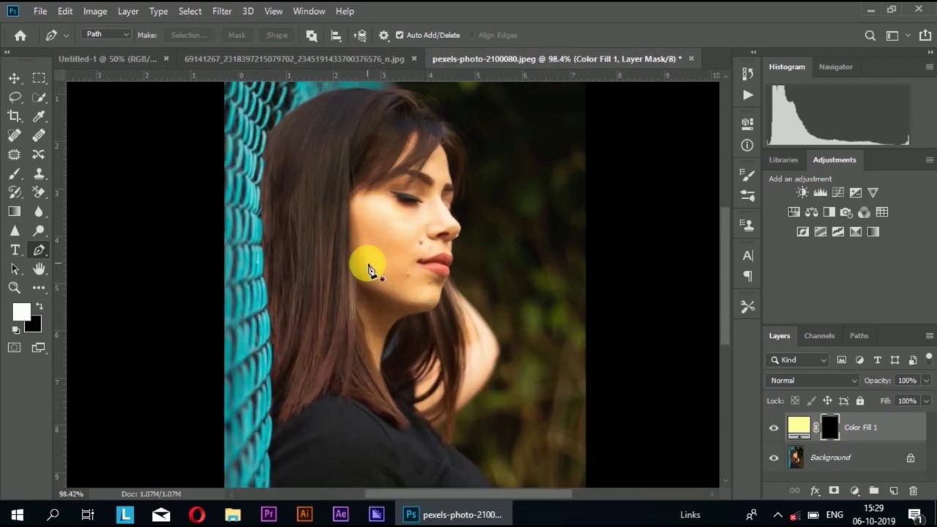
pyautogui.scroll(1, 369, 272)
pyautogui.scroll(2, 375, 287)
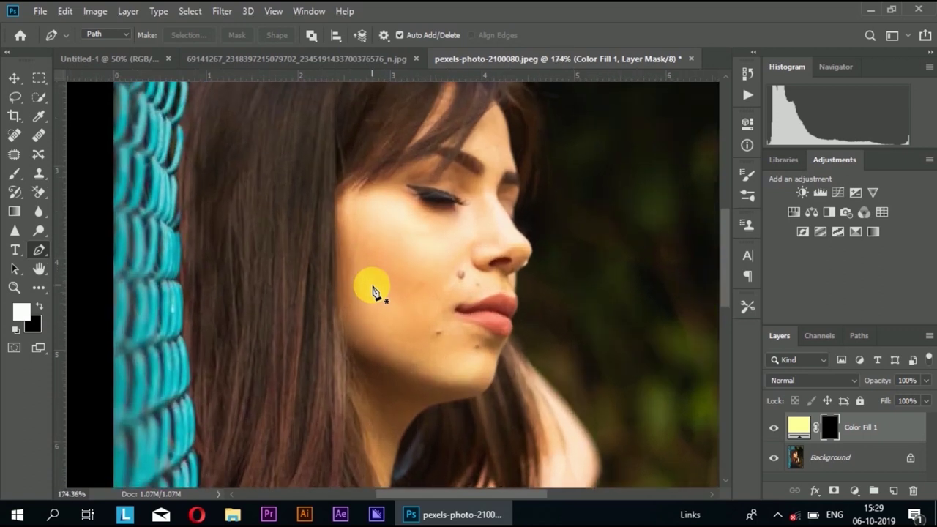
pyautogui.scroll(1, 374, 290)
pyautogui.scroll(-2, 373, 289)
pyautogui.scroll(-1, 372, 287)
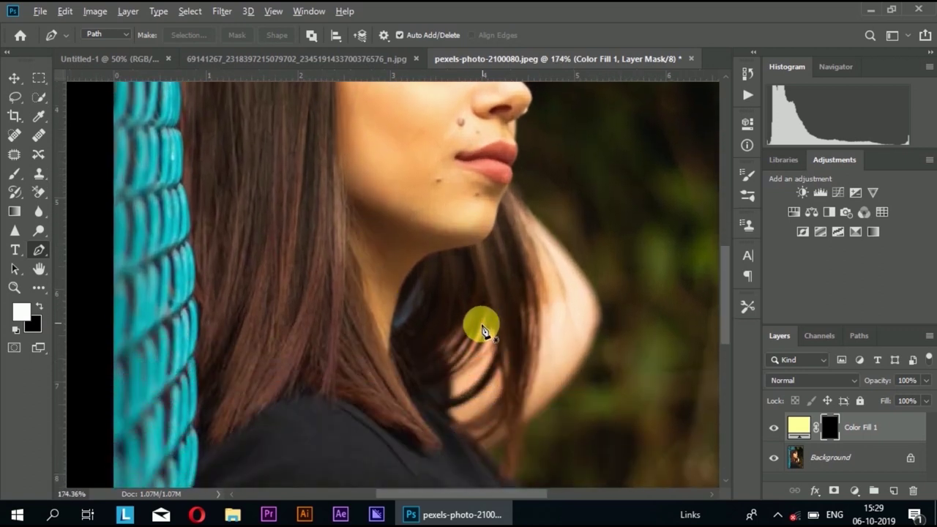
pyautogui.scroll(3, 482, 330)
pyautogui.scroll(-1, 481, 330)
pyautogui.scroll(1, 481, 330)
pyautogui.scroll(1, 481, 330)
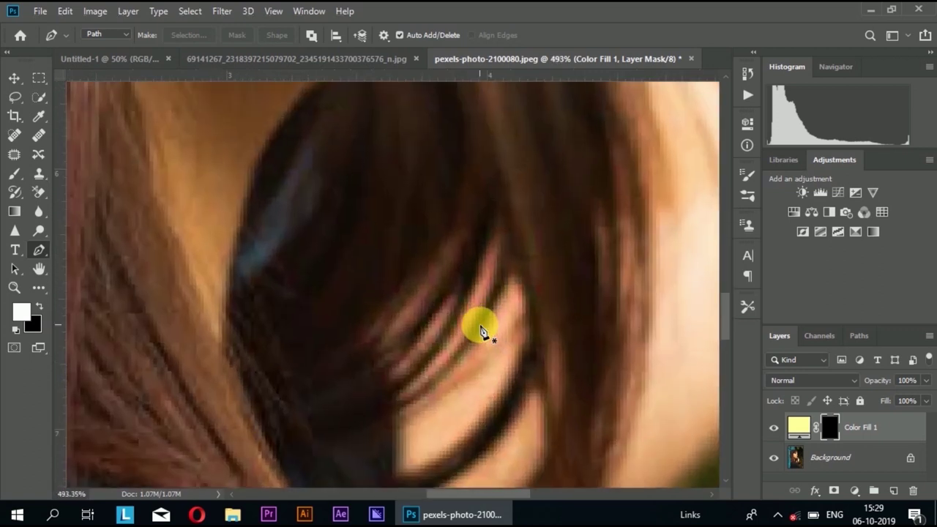
pyautogui.scroll(-2, 481, 330)
pyautogui.scroll(1, 331, 320)
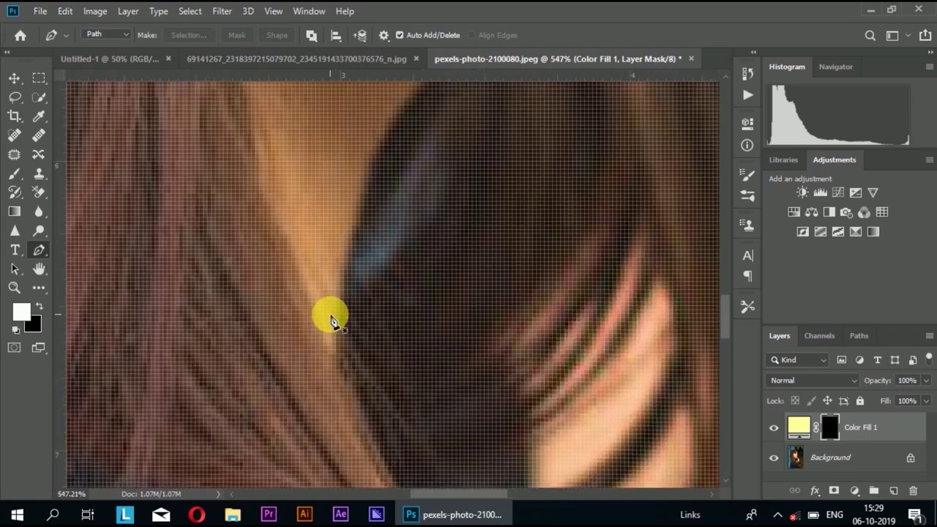
pyautogui.scroll(2, 331, 320)
# - Start a Pen path along the hair edge, adding anchors down the chin and lips
pyautogui.click(275, 377)
pyautogui.click(286, 337)
pyautogui.moveTo(352, 236)
pyautogui.mouseDown()
pyautogui.moveTo(388, 219)
pyautogui.moveTo(425, 222)
pyautogui.mouseUp()
pyautogui.scroll(2, 370, 254)
pyautogui.click(429, 262)
pyautogui.scroll(2, 429, 261)
pyautogui.click(429, 310)
pyautogui.scroll(2, 429, 310)
# - Continue the path below the nose and up the face edge to the forehead hairline
pyautogui.scroll(2, 424, 222)
pyautogui.click(395, 259)
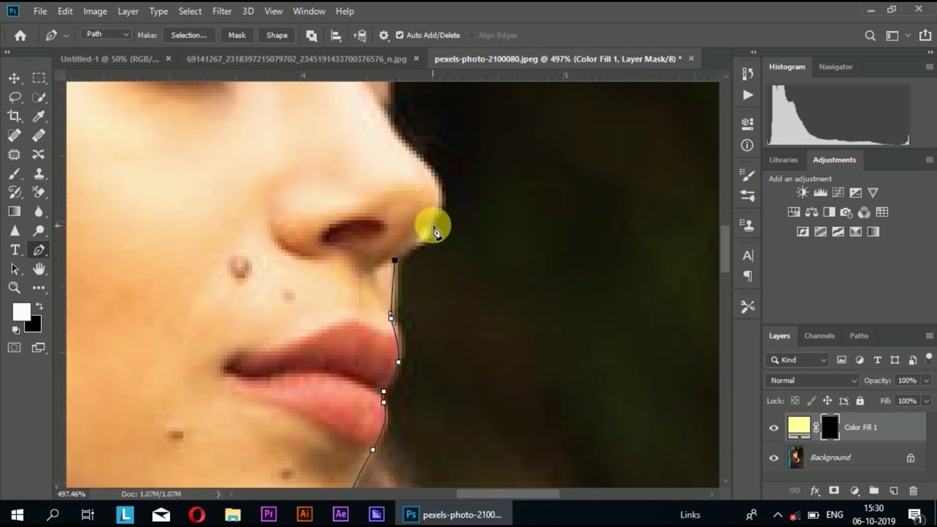
pyautogui.scroll(2, 398, 220)
pyautogui.click(398, 220)
pyautogui.scroll(4, 404, 359)
pyautogui.click(403, 360)
pyautogui.scroll(2, 398, 324)
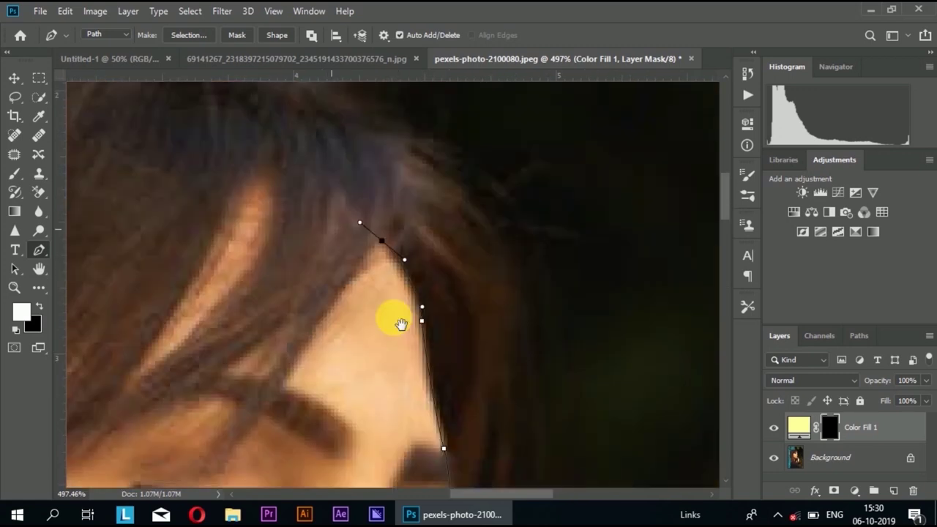
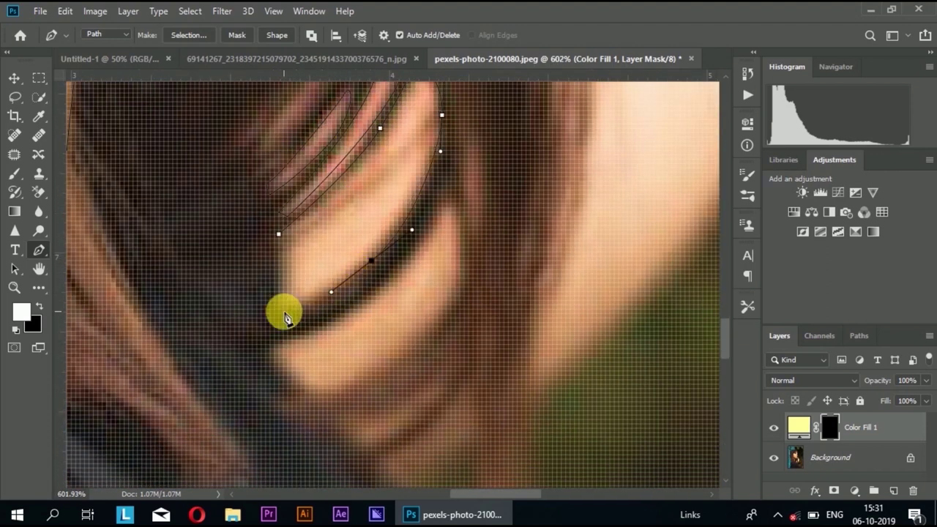
# - Add the last anchors down the hair strand, closing the outline around the skin gap
pyautogui.scroll(-1, 286, 317)
pyautogui.click(344, 338)
pyautogui.scroll(-1, 301, 363)
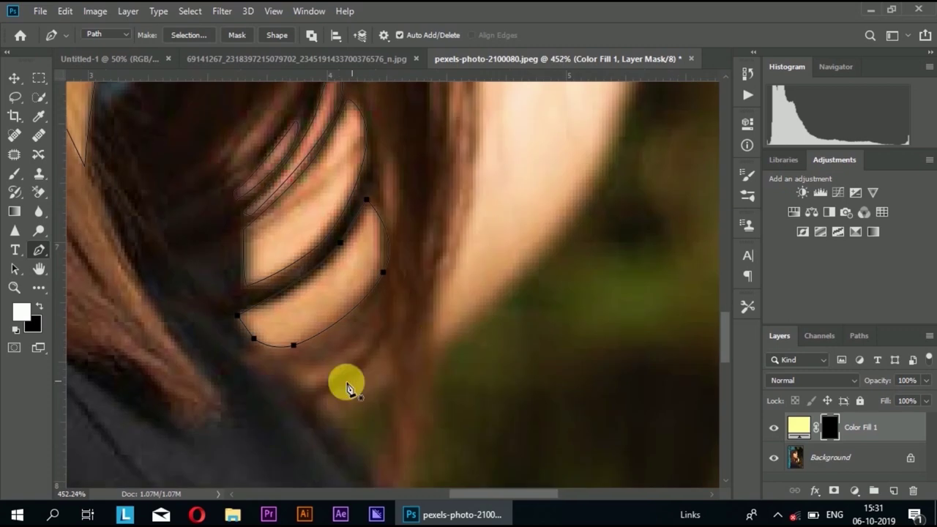
pyautogui.scroll(1, 347, 387)
pyautogui.click(284, 352)
# - Load the finished face, neck and skin-gap path as a selection
pyautogui.scroll(-1, 325, 414)
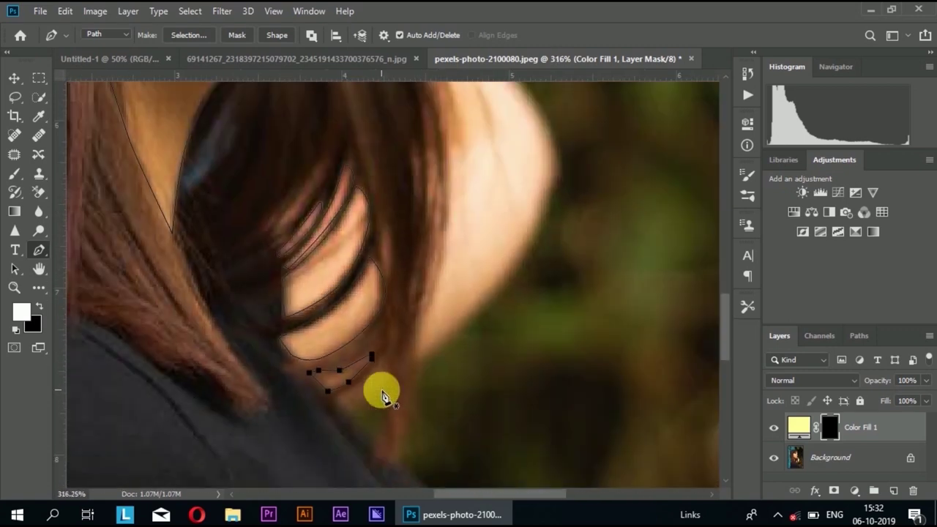
pyautogui.scroll(1, 350, 421)
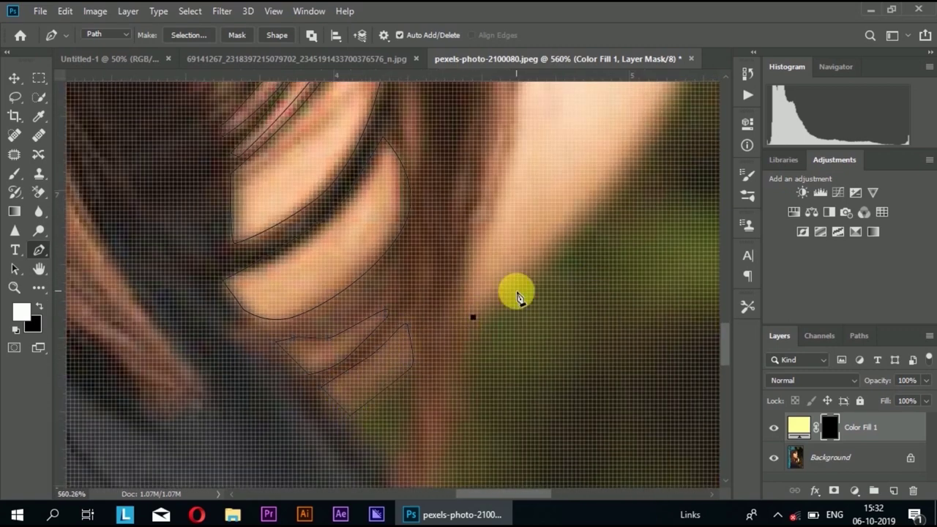
pyautogui.scroll(-2, 517, 297)
pyautogui.scroll(1, 649, 156)
pyautogui.scroll(1, 435, 115)
pyautogui.scroll(1, 397, 234)
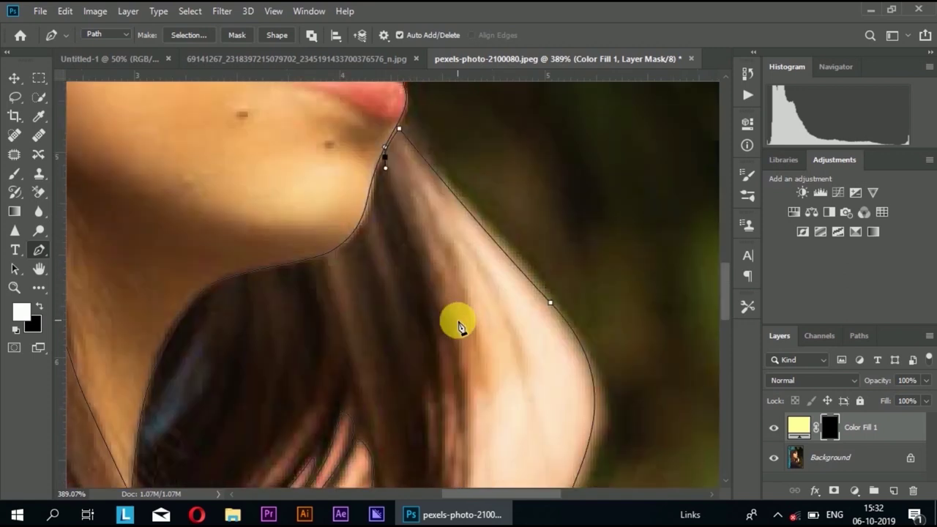
pyautogui.scroll(-2, 459, 327)
pyautogui.scroll(-2, 429, 398)
pyautogui.hotkey('ctrl', 'Return')
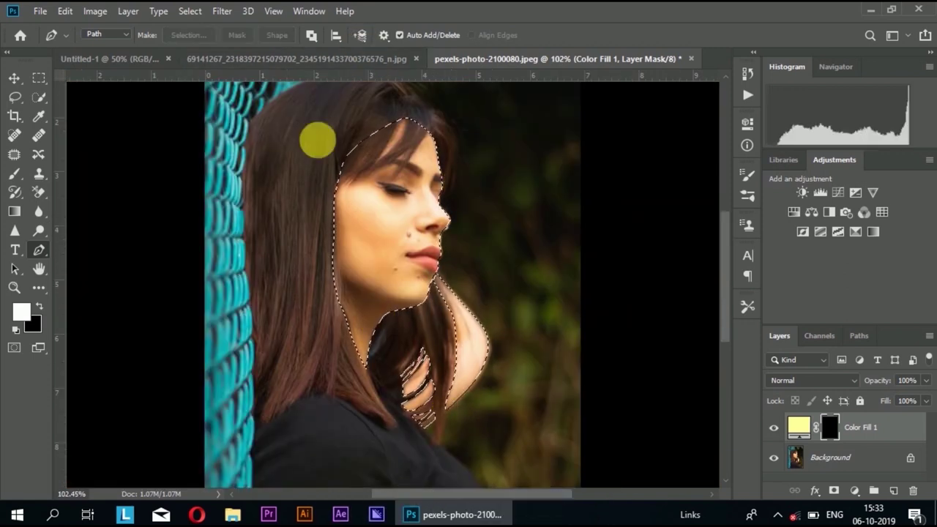
# - Fill the face selection with yellow on Color Fill 1, hide that layer, and deselect
pyautogui.hotkey('alt', 'Delete')
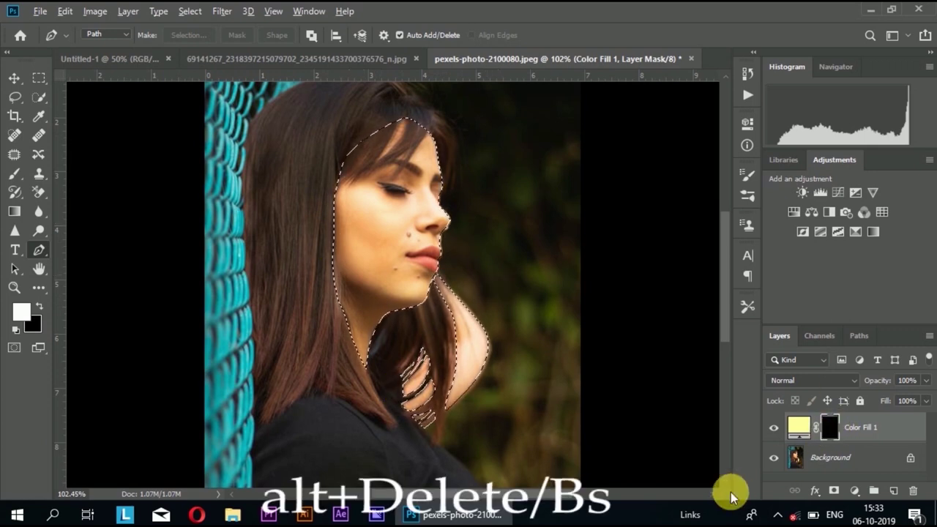
pyautogui.hotkey('alt', 'Delete')
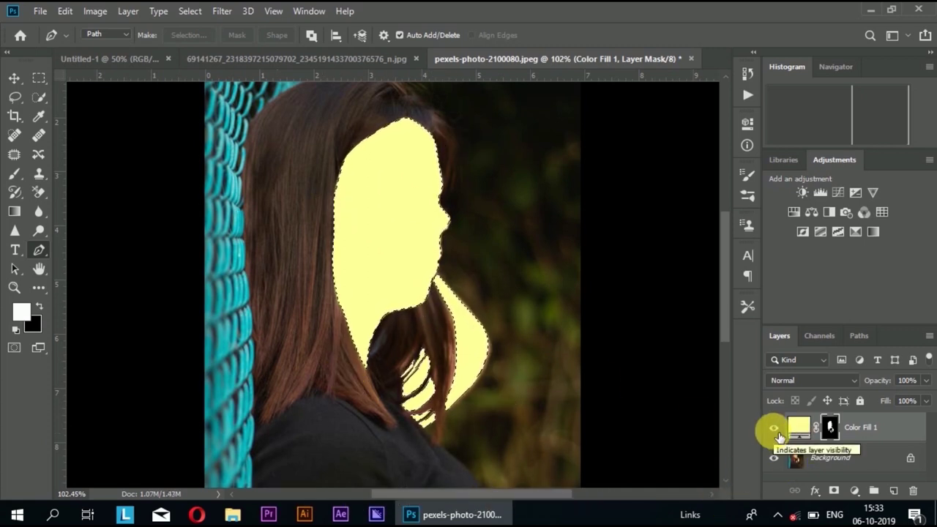
pyautogui.click(775, 429)
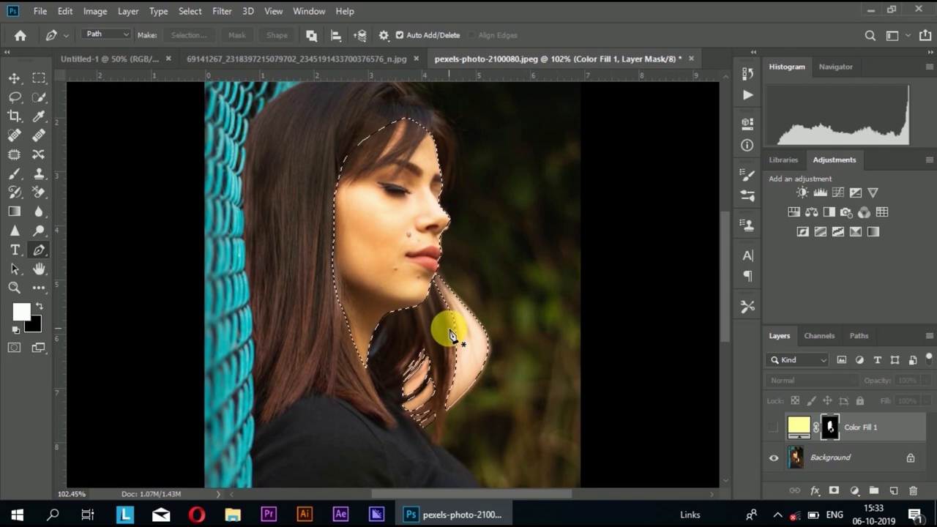
pyautogui.hotkey('ctrl', 'd')
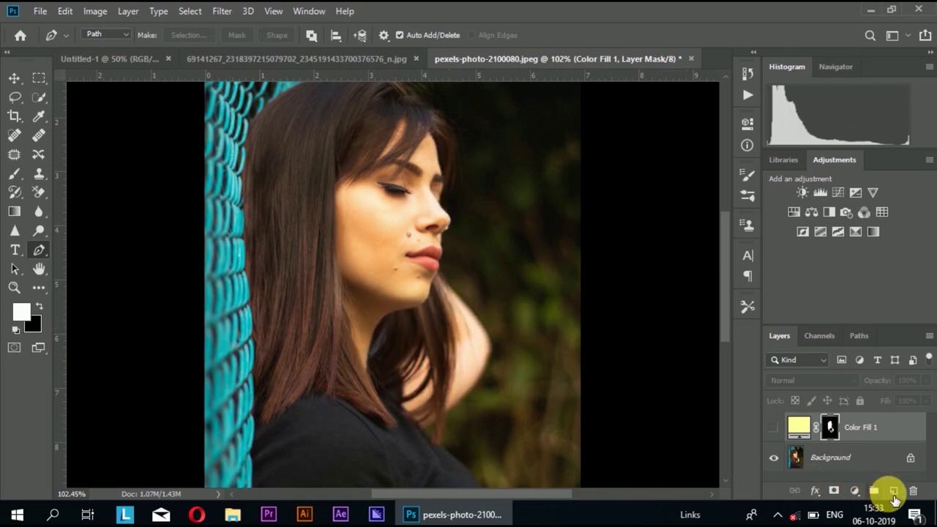
# - Add a black (#000000) Solid Color layer, Color Fill 2, and target its layer mask
pyautogui.click(895, 492)
pyautogui.click(855, 492)
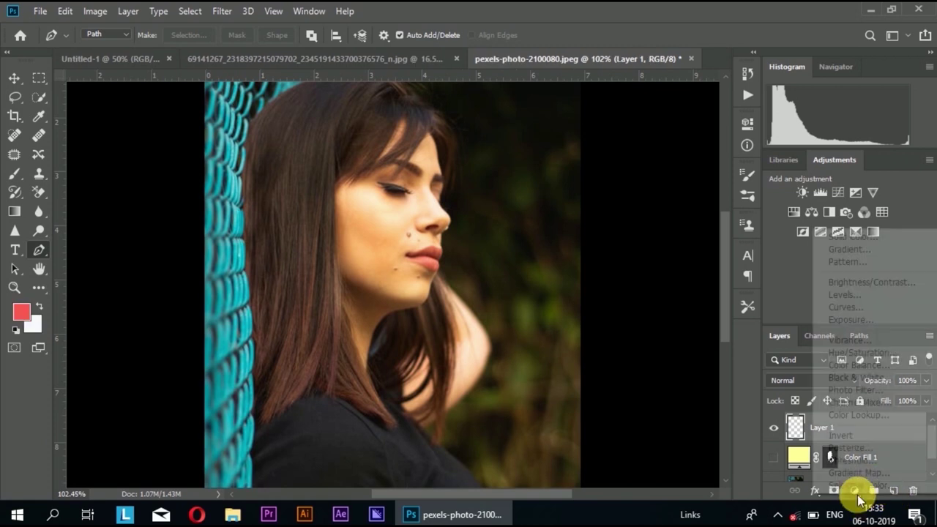
pyautogui.click(869, 232)
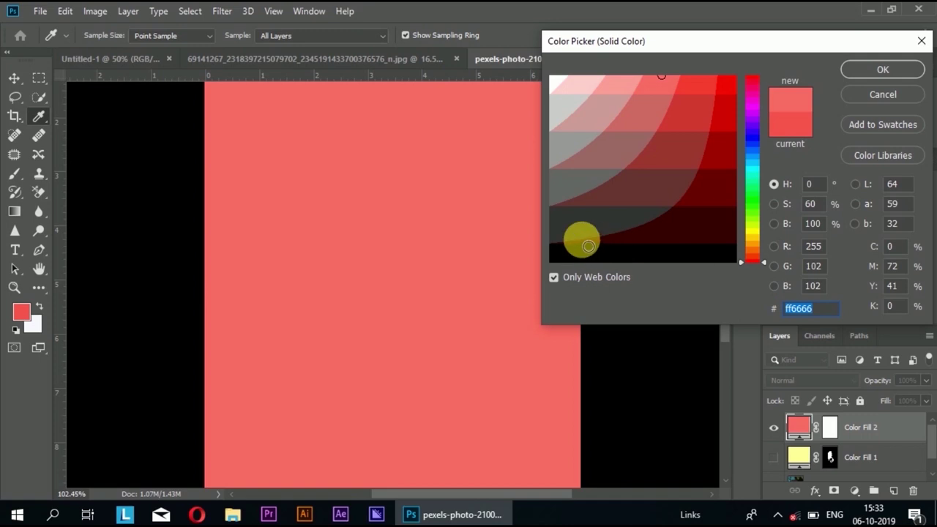
pyautogui.click(568, 236)
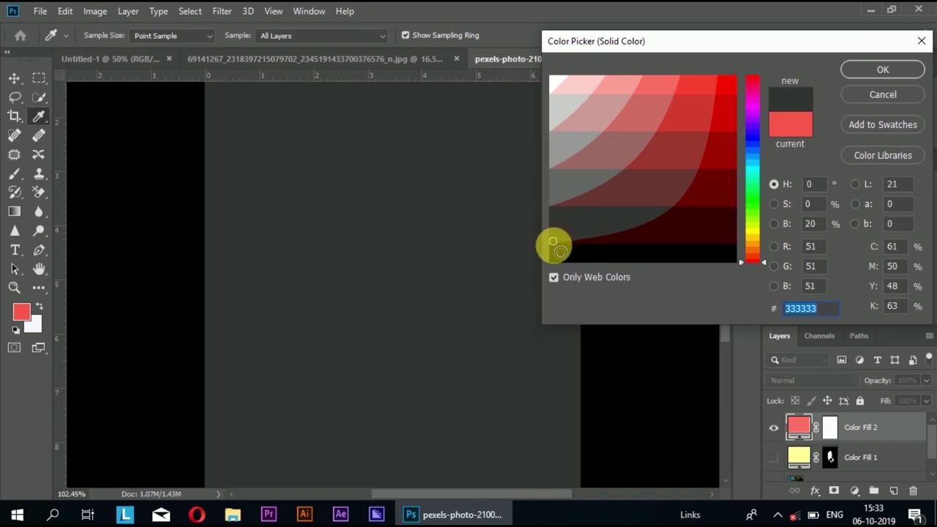
pyautogui.click(555, 251)
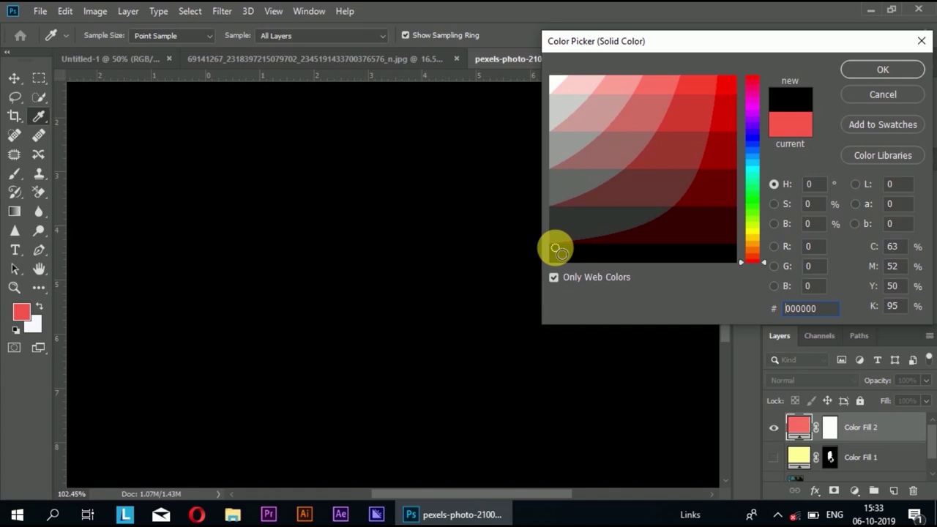
pyautogui.click(881, 73)
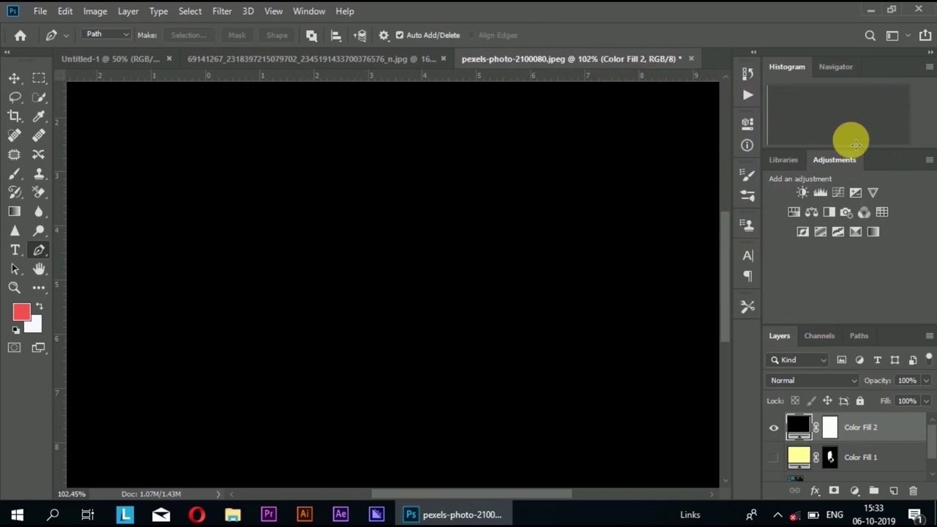
pyautogui.click(831, 434)
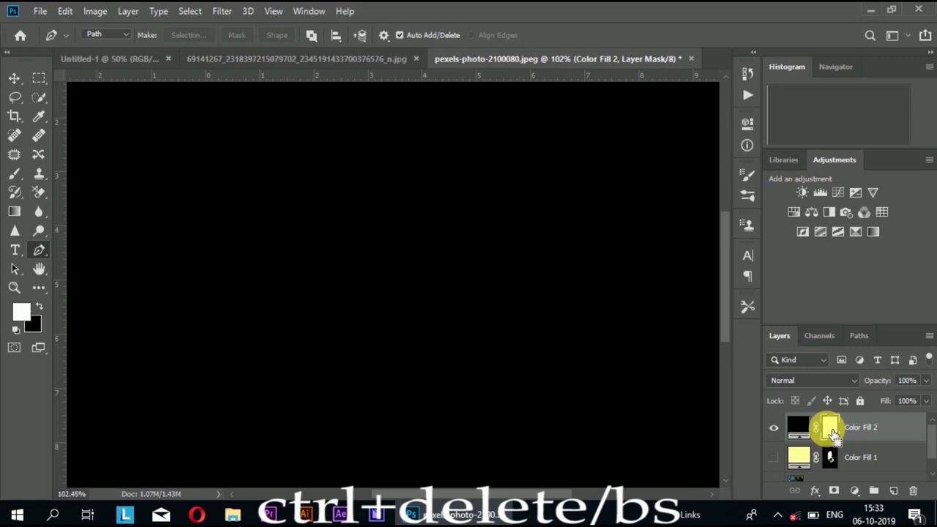
# - Fill Color Fill 2's mask with black so the black fill disappears
pyautogui.hotkey('ctrl', 'Delete')
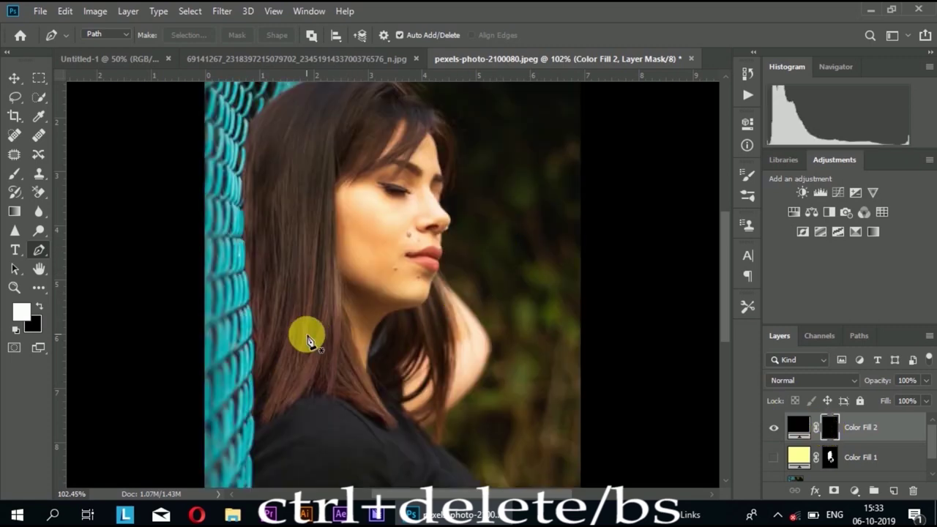
pyautogui.scroll(-1, 315, 344)
pyautogui.scroll(1, 353, 366)
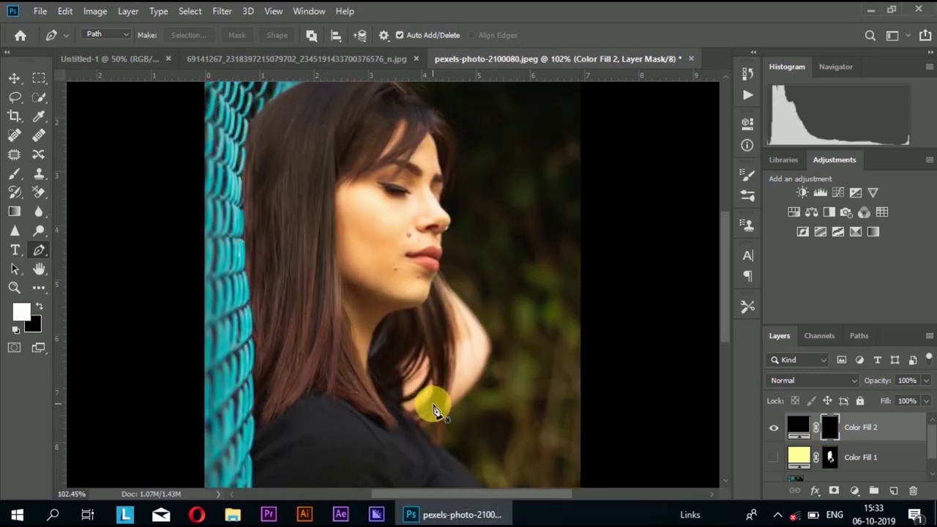
pyautogui.scroll(1, 434, 410)
# - Briefly show then re-hide the yellow skin layer while zooming into the hair
pyautogui.click(775, 458)
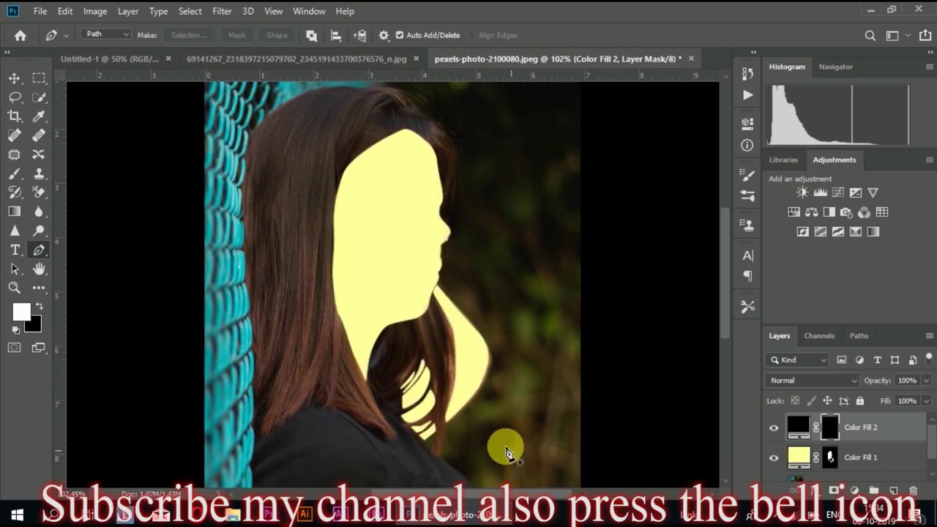
pyautogui.scroll(1, 398, 408)
pyautogui.scroll(2, 402, 406)
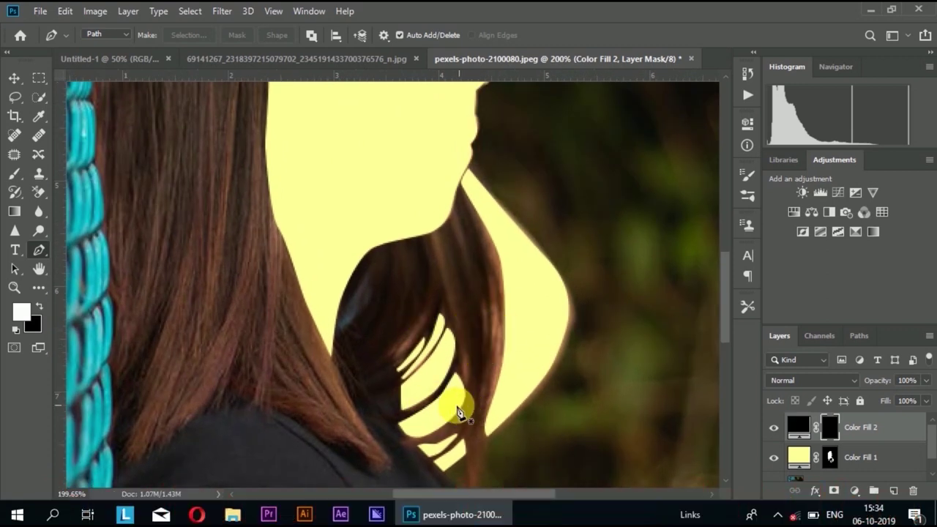
pyautogui.scroll(1, 456, 405)
pyautogui.scroll(1, 458, 411)
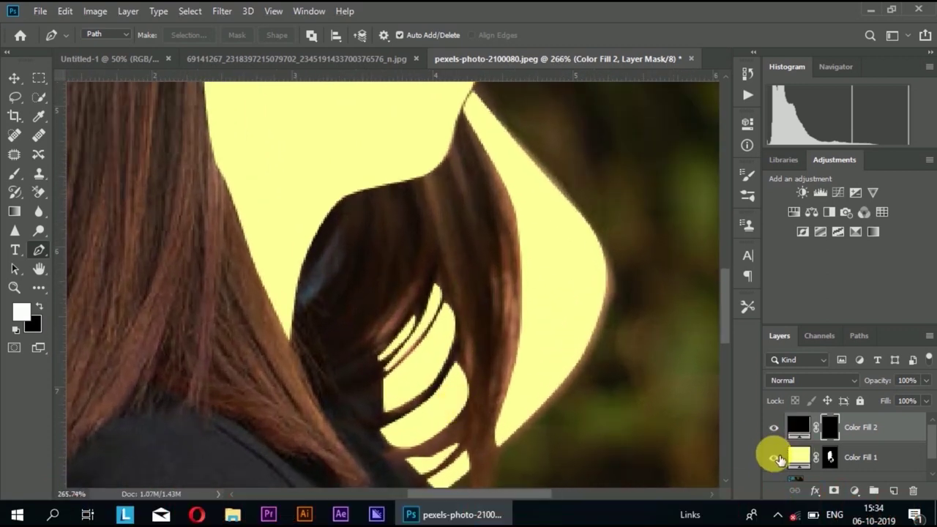
pyautogui.click(775, 459)
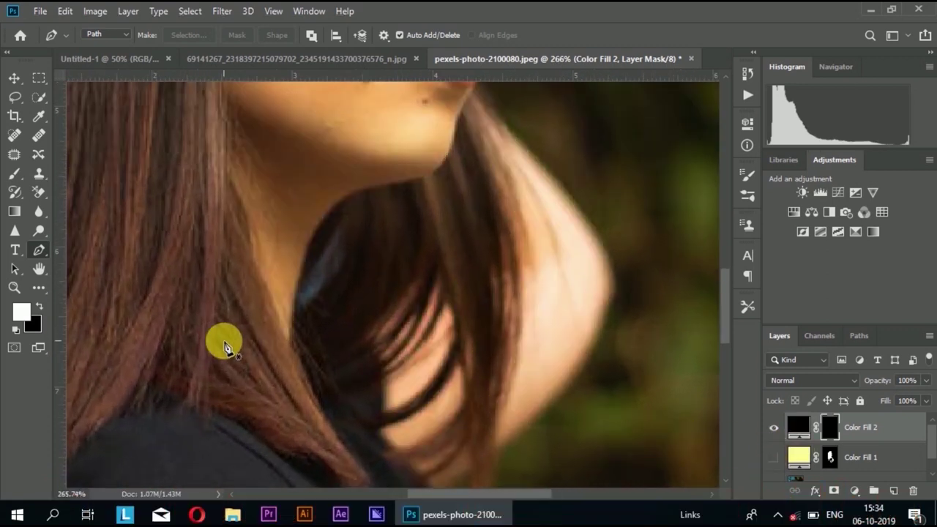
pyautogui.scroll(-1, 226, 347)
pyautogui.scroll(-1, 226, 347)
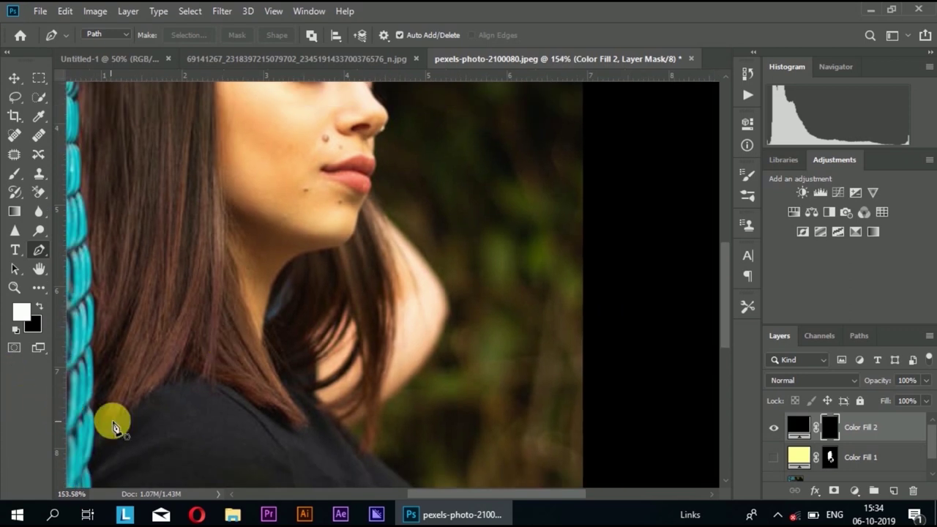
pyautogui.scroll(2, 113, 426)
# - Start the hair path beside the teal wicker and curve it over the top of the head
pyautogui.click(80, 345)
pyautogui.moveTo(80, 314)
pyautogui.mouseDown()
pyautogui.moveTo(310, 394)
pyautogui.moveTo(259, 297)
pyautogui.mouseUp()
pyautogui.click(257, 221)
pyautogui.moveTo(266, 196); pyautogui.dragTo(215, 450)
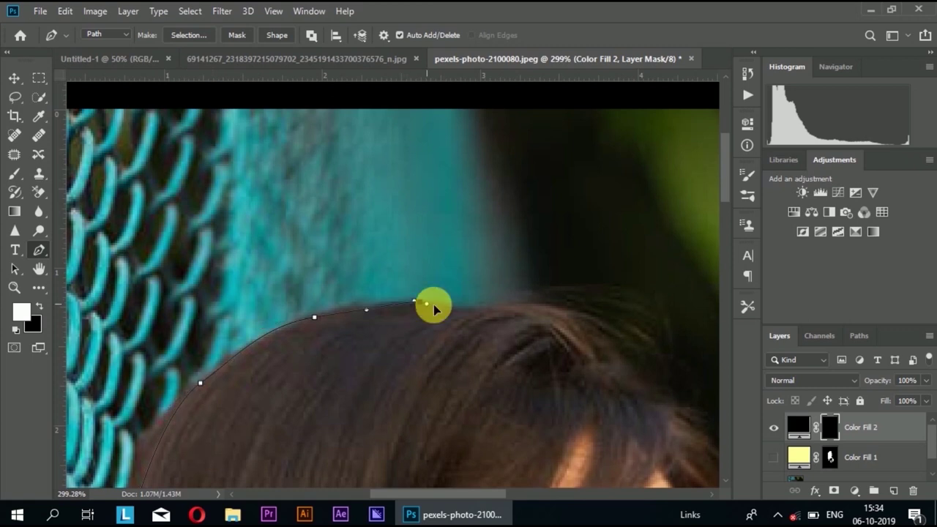
pyautogui.click(431, 308)
pyautogui.moveTo(406, 350); pyautogui.dragTo(421, 406)
pyautogui.scroll(-3, 432, 403)
pyautogui.scroll(-5, 424, 347)
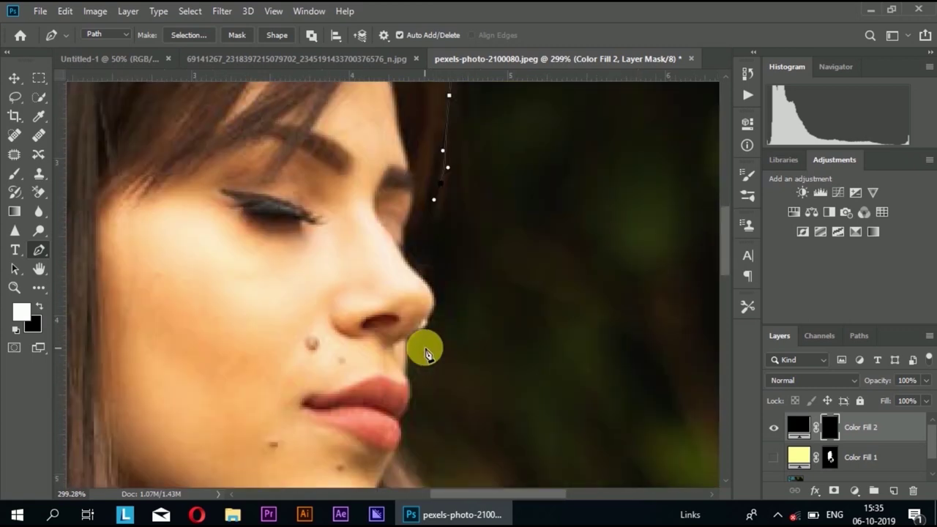
pyautogui.keyDown('alt'); pyautogui.scroll(2, 413, 292); pyautogui.keyUp('alt')
pyautogui.scroll(2, 377, 271)
# - Trace the path along the forehead hairline and the fringe strands over the face
pyautogui.click(346, 223)
pyautogui.moveTo(268, 336)
pyautogui.mouseDown()
pyautogui.moveTo(224, 393)
pyautogui.moveTo(246, 331)
pyautogui.moveTo(226, 310)
pyautogui.mouseUp()
pyautogui.moveTo(317, 261); pyautogui.dragTo(308, 278)
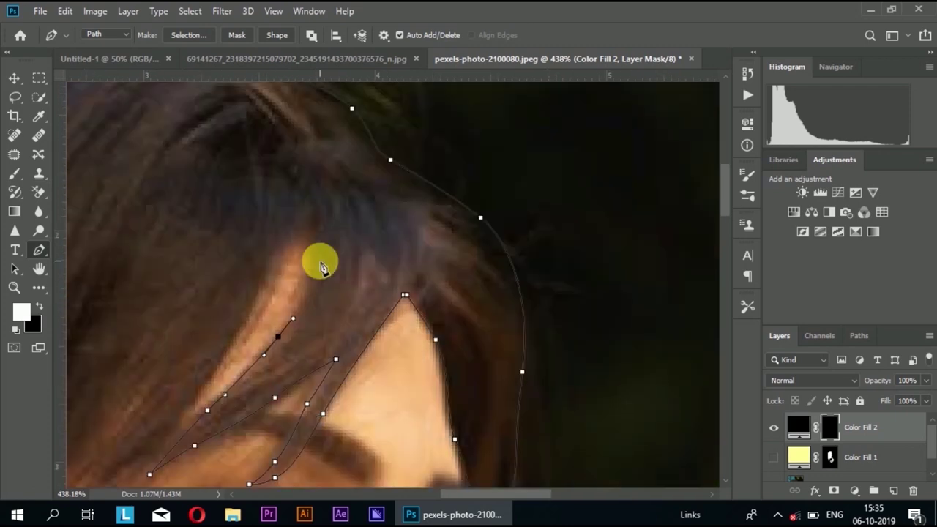
pyautogui.moveTo(230, 304); pyautogui.dragTo(241, 337)
pyautogui.moveTo(415, 360)
pyautogui.mouseDown()
pyautogui.moveTo(388, 371)
pyautogui.moveTo(502, 307)
pyautogui.mouseUp()
pyautogui.moveTo(396, 408); pyautogui.dragTo(405, 356)
pyautogui.moveTo(459, 296); pyautogui.dragTo(470, 279)
# - Continue the path down the hair by the neck to its tip and along the shoulder to the wicker
pyautogui.scroll(-3, 360, 368)
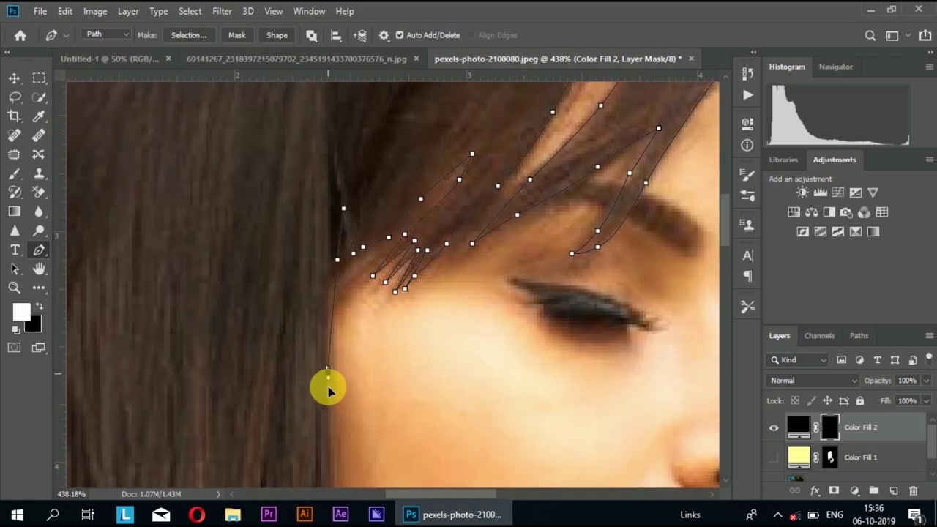
pyautogui.scroll(-3, 329, 387)
pyautogui.scroll(-3, 334, 272)
pyautogui.click(376, 314)
pyautogui.scroll(-2, 376, 313)
pyautogui.hscroll(3, 374, 337)
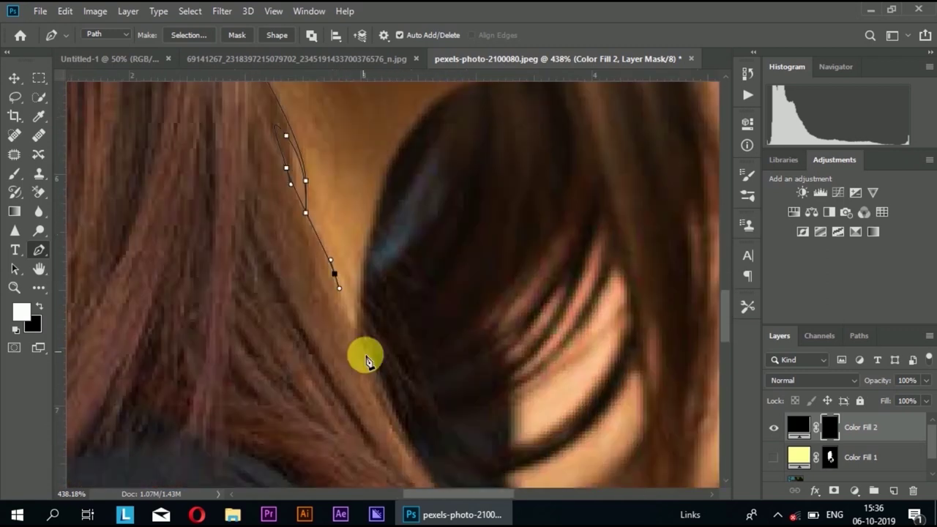
pyautogui.scroll(-2, 396, 380)
pyautogui.scroll(-1, 435, 408)
pyautogui.click(320, 311)
pyautogui.click(293, 293)
pyautogui.click(159, 229)
pyautogui.scroll(2, 159, 228)
pyautogui.hscroll(-3, 158, 228)
pyautogui.click(331, 327)
pyautogui.click(251, 315)
pyautogui.scroll(-1, 359, 407)
pyautogui.click(314, 440)
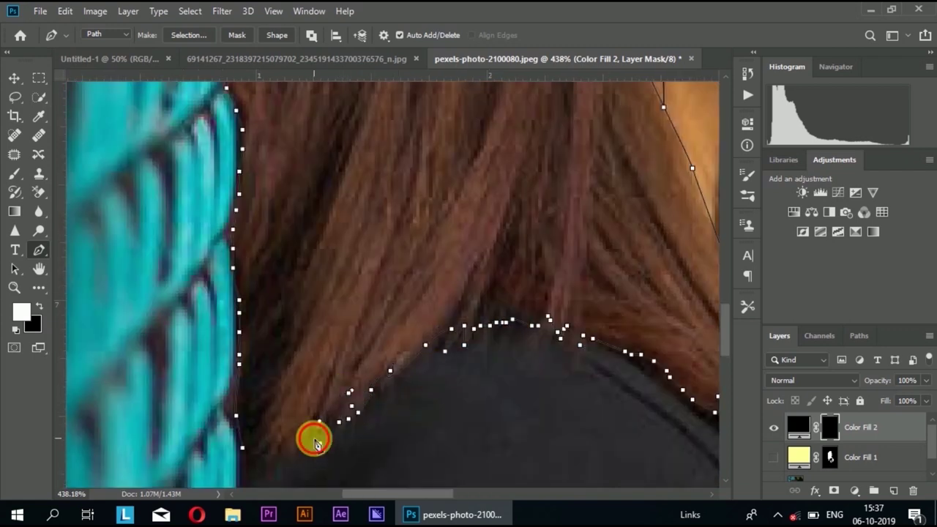
# - Add curved anchors around the hair peak and along the strand edge
pyautogui.scroll(1, 404, 385)
pyautogui.scroll(-3, 441, 359)
pyautogui.scroll(2, 441, 359)
pyautogui.scroll(-1, 561, 320)
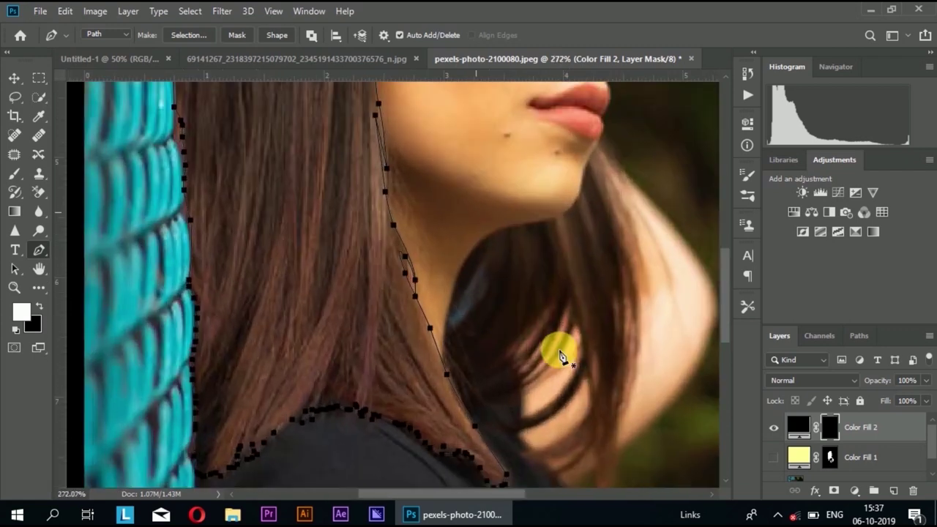
pyautogui.scroll(2, 561, 352)
pyautogui.scroll(-2, 603, 402)
pyautogui.scroll(3, 654, 307)
pyautogui.click(565, 271)
pyautogui.scroll(-3, 564, 272)
pyautogui.moveTo(456, 164); pyautogui.dragTo(448, 179)
pyautogui.scroll(-3, 422, 205)
pyautogui.moveTo(269, 196); pyautogui.dragTo(285, 210)
# - Outline the hair's left edge and the lower strand hanging over the neck
pyautogui.click(264, 230)
pyautogui.moveTo(254, 288); pyautogui.dragTo(272, 326)
pyautogui.click(344, 284)
pyautogui.moveTo(385, 214); pyautogui.dragTo(405, 203)
pyautogui.moveTo(413, 236); pyautogui.dragTo(408, 247)
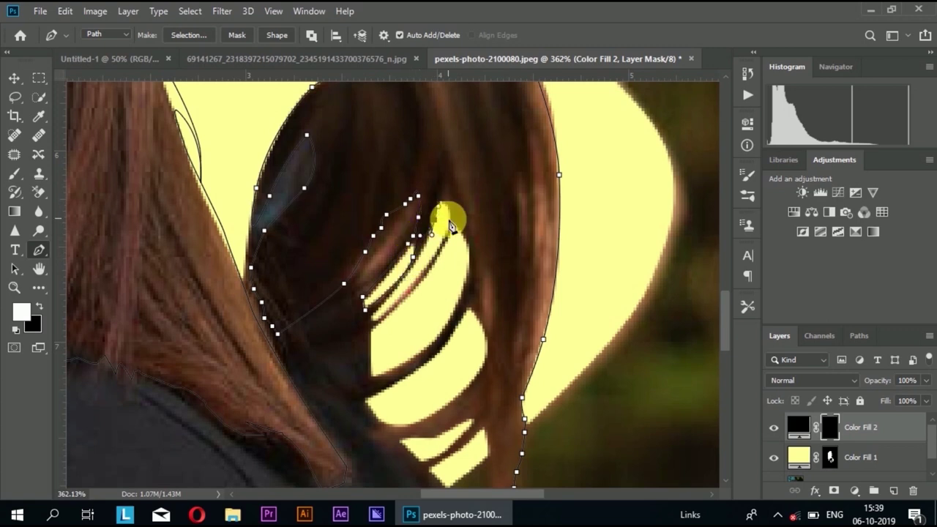
pyautogui.scroll(-1, 471, 277)
pyautogui.moveTo(409, 304); pyautogui.dragTo(371, 329)
pyautogui.click(487, 298)
pyautogui.scroll(-1, 494, 303)
pyautogui.click(393, 326)
pyautogui.click(478, 310)
pyautogui.moveTo(432, 354); pyautogui.dragTo(409, 367)
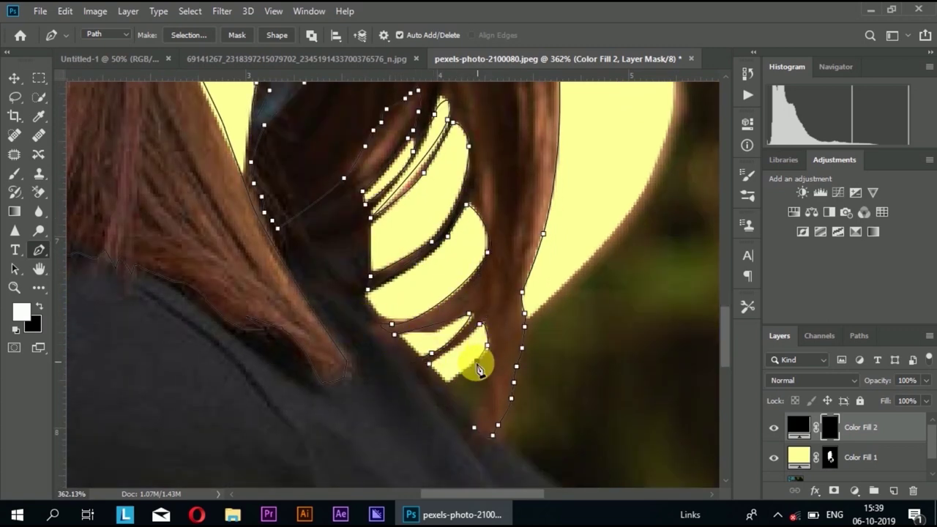
pyautogui.scroll(-5, 476, 428)
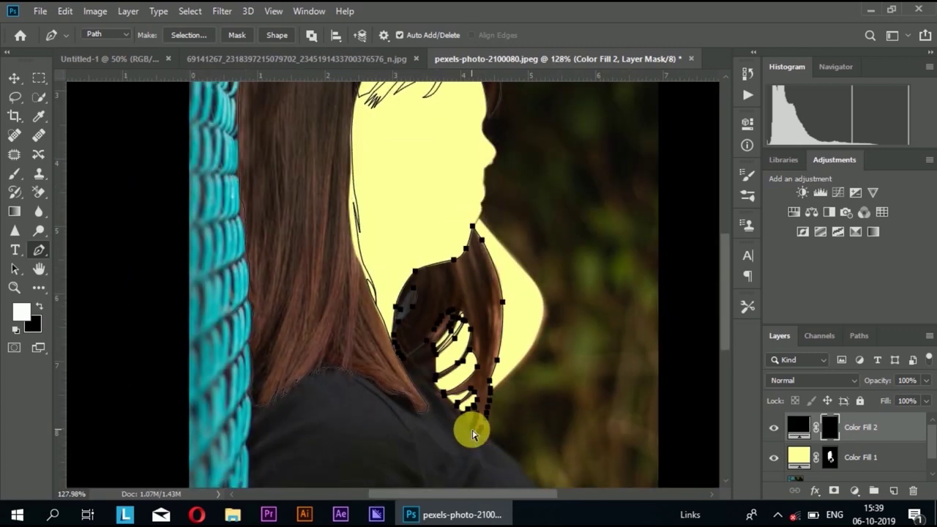
# - Load the hair path as a selection and fill it on Color Fill 2's mask
pyautogui.hotkey('ctrl', 'Return')
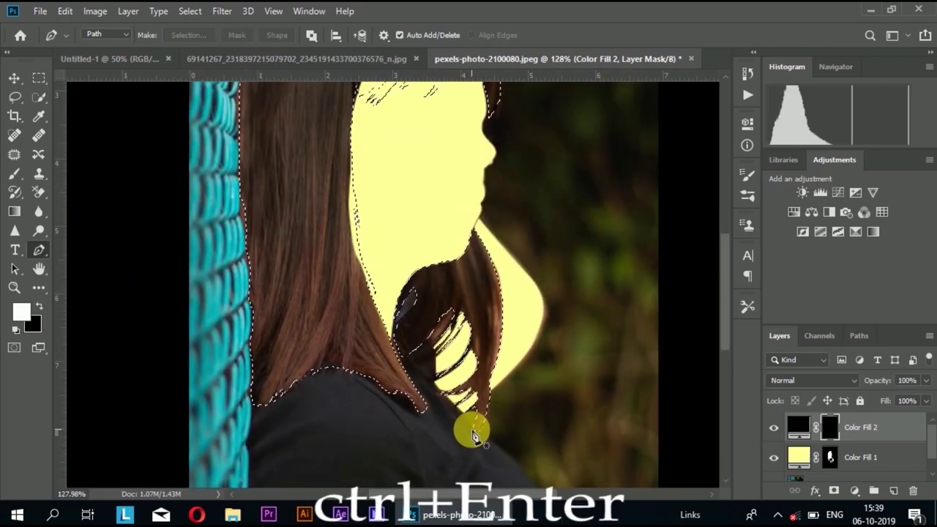
pyautogui.scroll(1, 472, 437)
pyautogui.scroll(1, 468, 439)
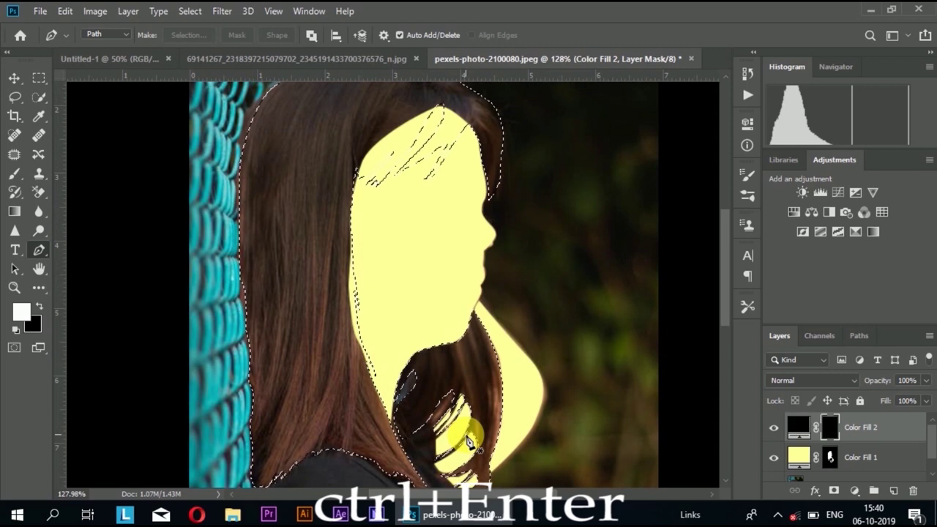
pyautogui.scroll(1, 470, 442)
pyautogui.scroll(-1, 470, 441)
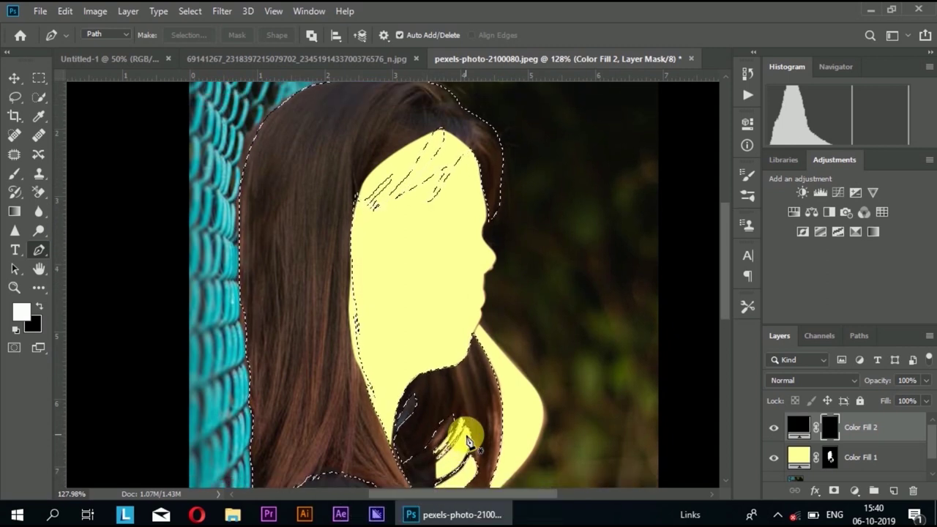
pyautogui.hotkey('alt', 'Delete')
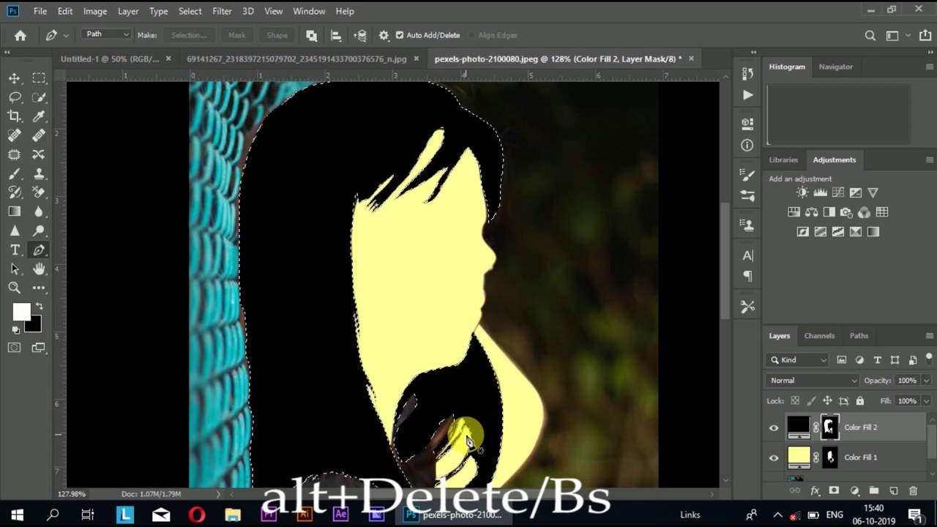
# - Deselect the hair and hide the yellow skin fill layer
pyautogui.scroll(-2, 457, 410)
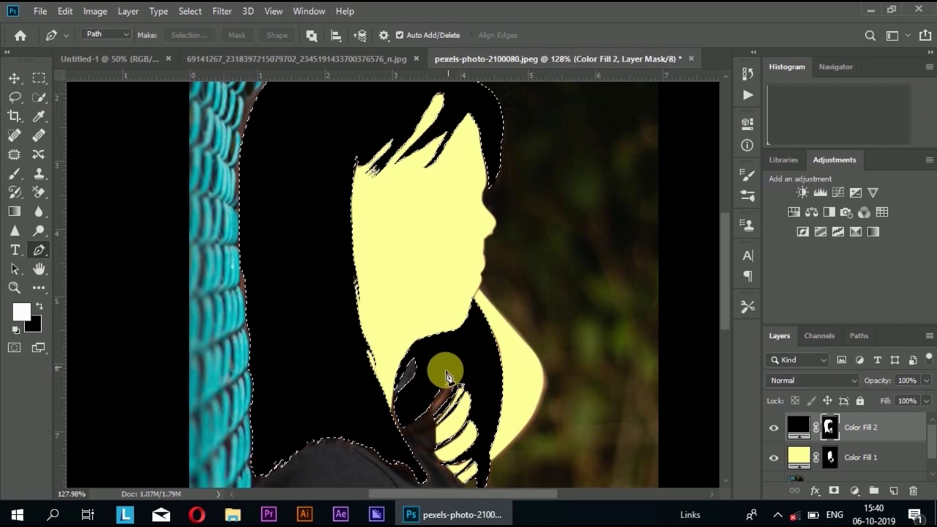
pyautogui.scroll(-3, 448, 377)
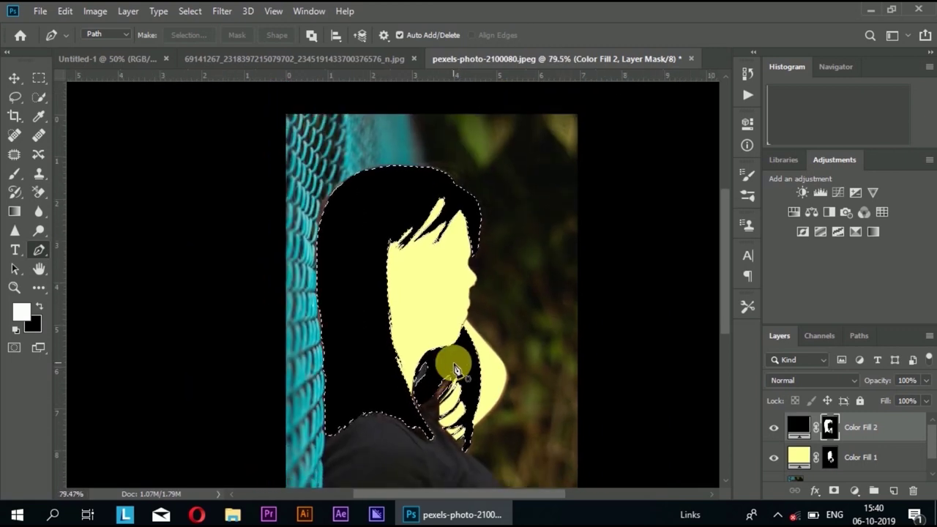
pyautogui.scroll(1, 452, 371)
pyautogui.scroll(-1, 454, 370)
pyautogui.hotkey('ctrl', 'd')
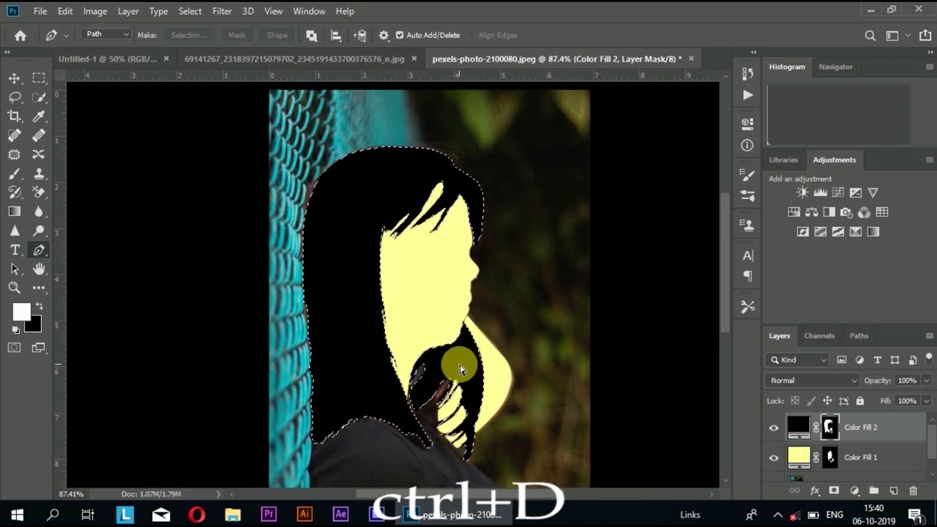
pyautogui.hotkey('ctrl', 'd')
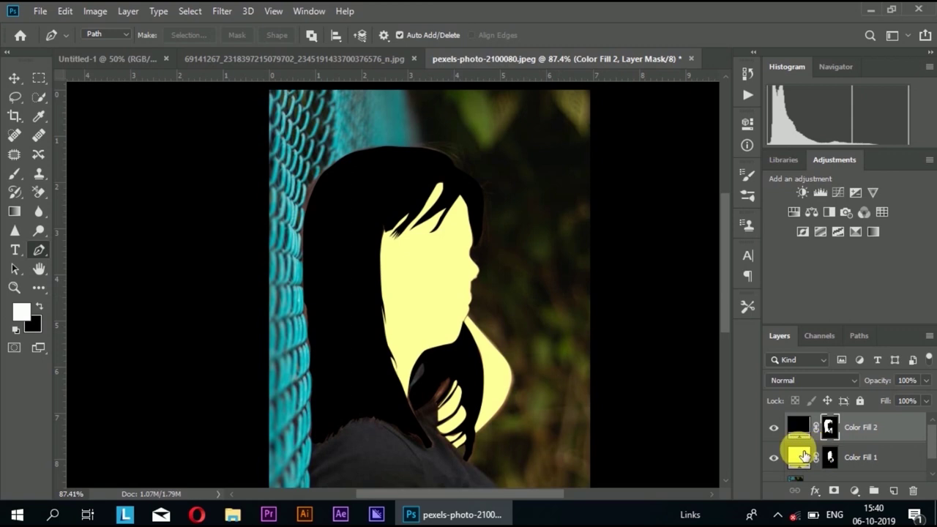
pyautogui.scroll(-1, 805, 455)
pyautogui.click(778, 441)
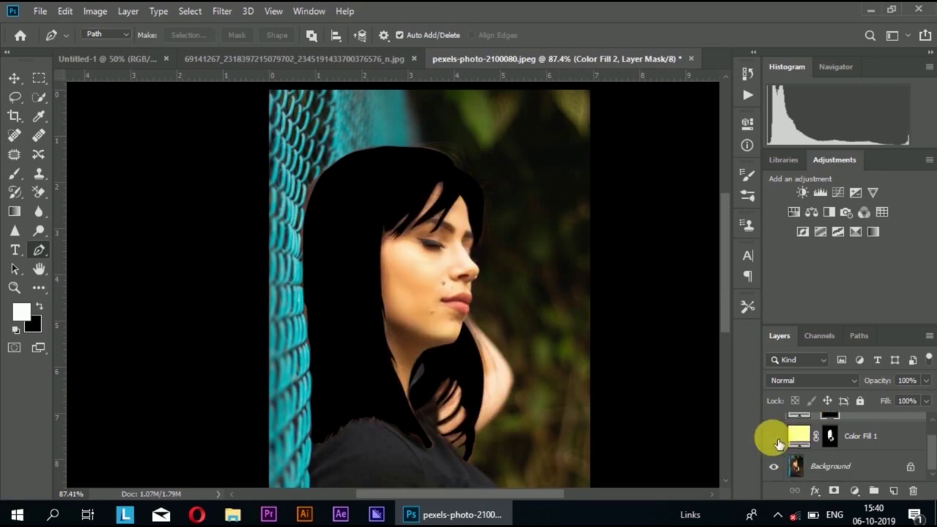
pyautogui.scroll(1, 778, 439)
# - Hide the black hair layer and add a neutral grey Solid Color layer, Color Fill 3
pyautogui.click(776, 429)
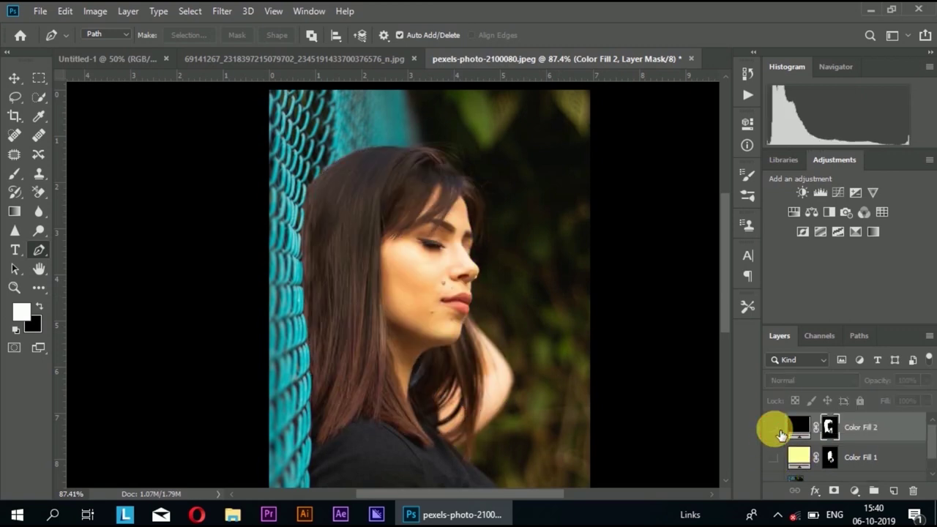
pyautogui.scroll(-1, 784, 458)
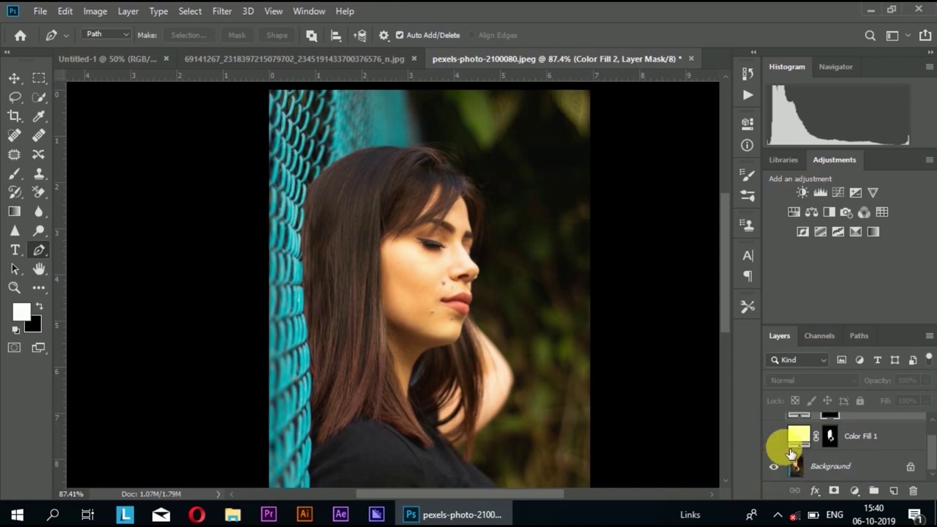
pyautogui.click(895, 492)
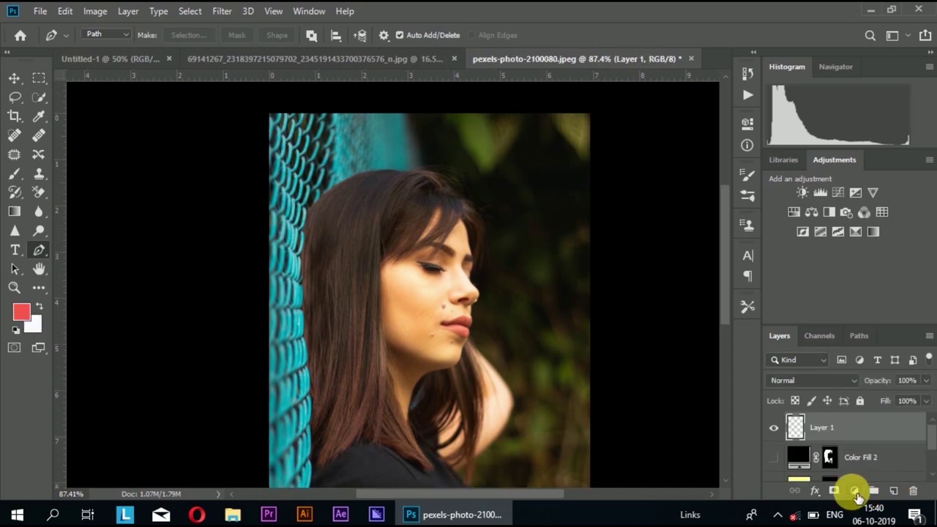
pyautogui.click(855, 490)
pyautogui.click(853, 234)
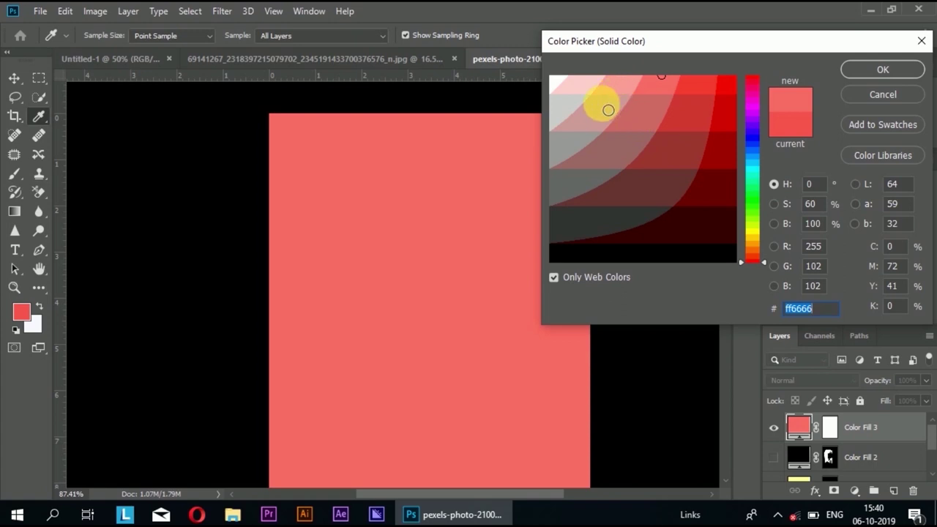
pyautogui.click(600, 103)
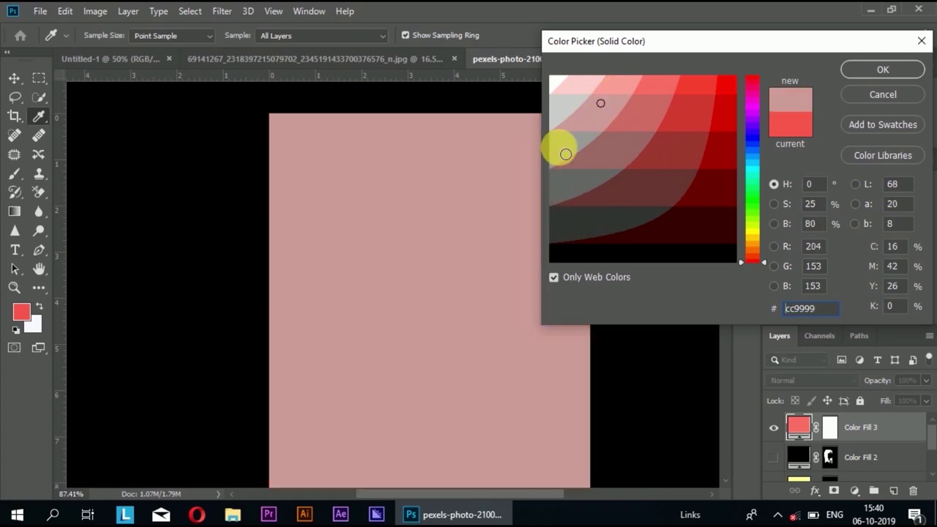
pyautogui.click(560, 147)
pyautogui.click(855, 69)
# - Select Color Fill 3's layer mask and fill it with black
pyautogui.doubleClick(887, 429)
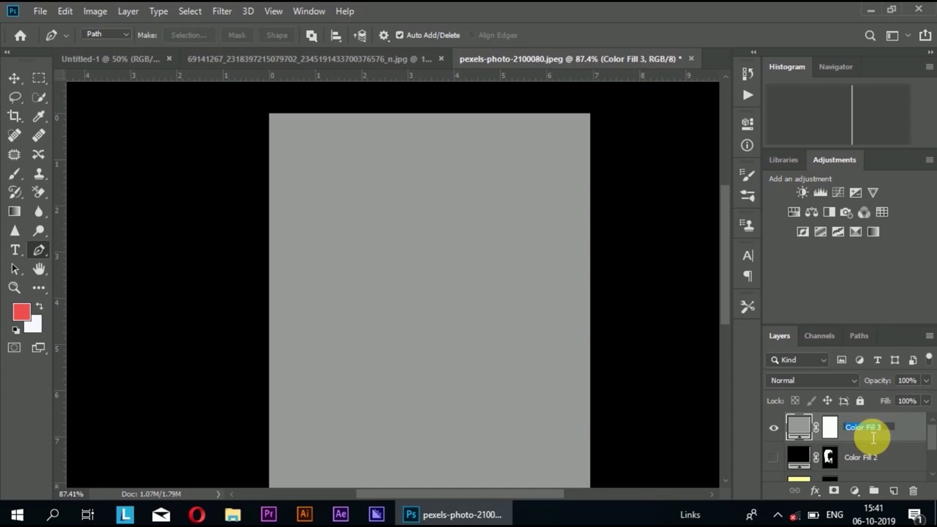
pyautogui.hotkey('ctrl', 'BackSpace')
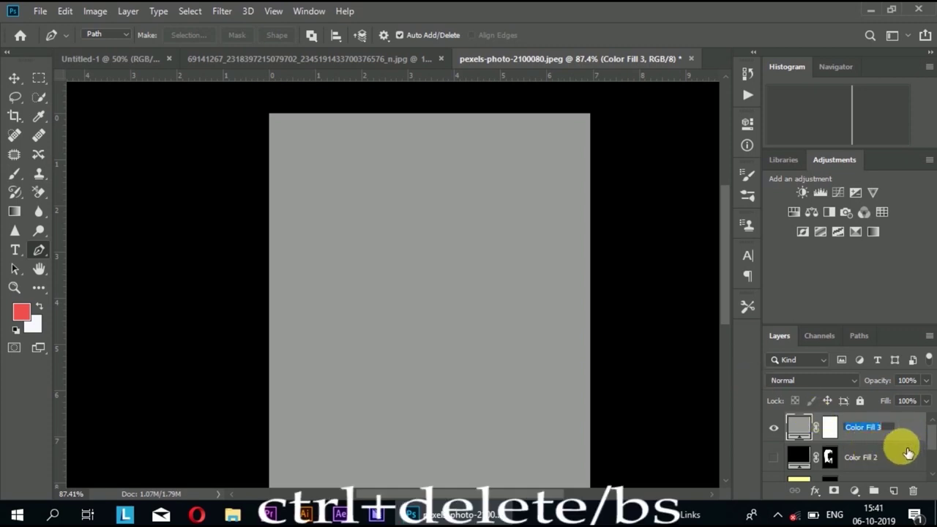
pyautogui.click(835, 432)
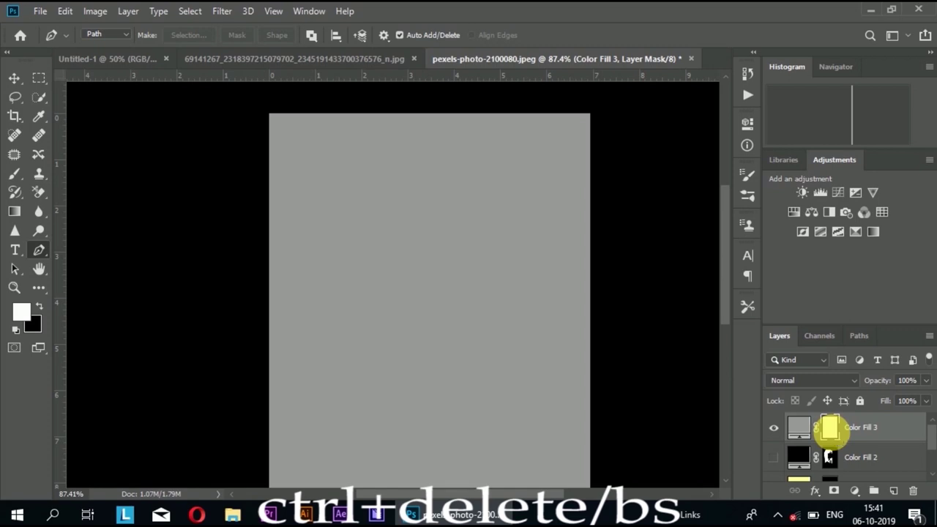
pyautogui.hotkey('ctrl', 'BackSpace')
# - Zoom into the face and briefly show, then hide, the yellow Color Fill 1 to check its edge
pyautogui.scroll(-5, 469, 344)
pyautogui.scroll(3, 432, 315)
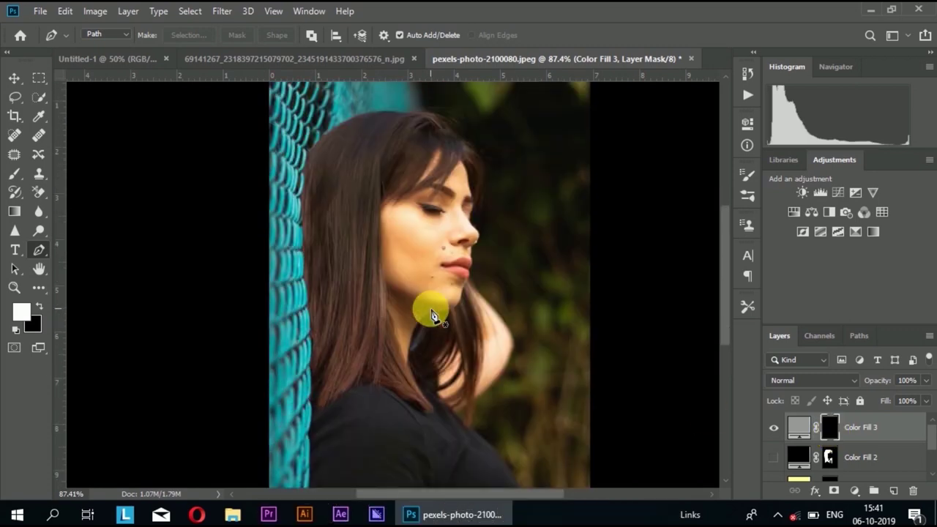
pyautogui.scroll(-1, 380, 341)
pyautogui.scroll(2, 414, 353)
pyautogui.scroll(3, 408, 359)
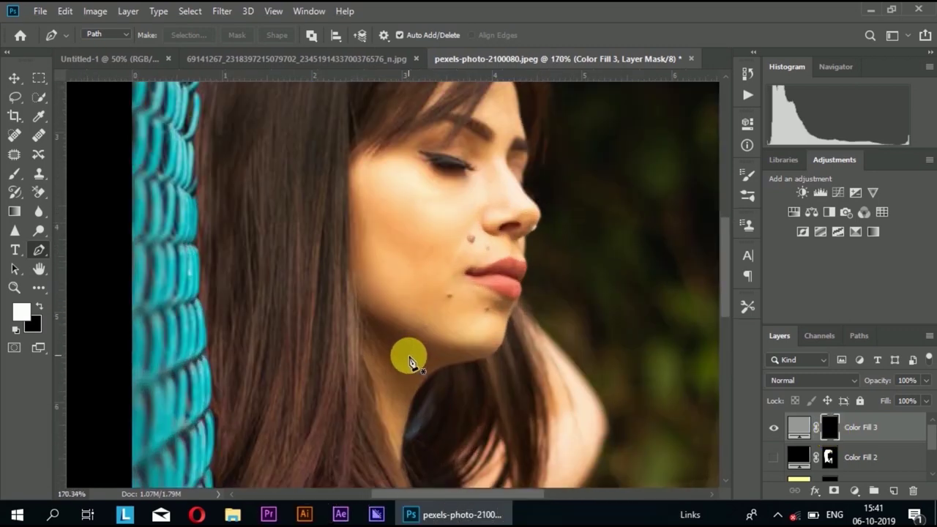
pyautogui.scroll(1, 409, 359)
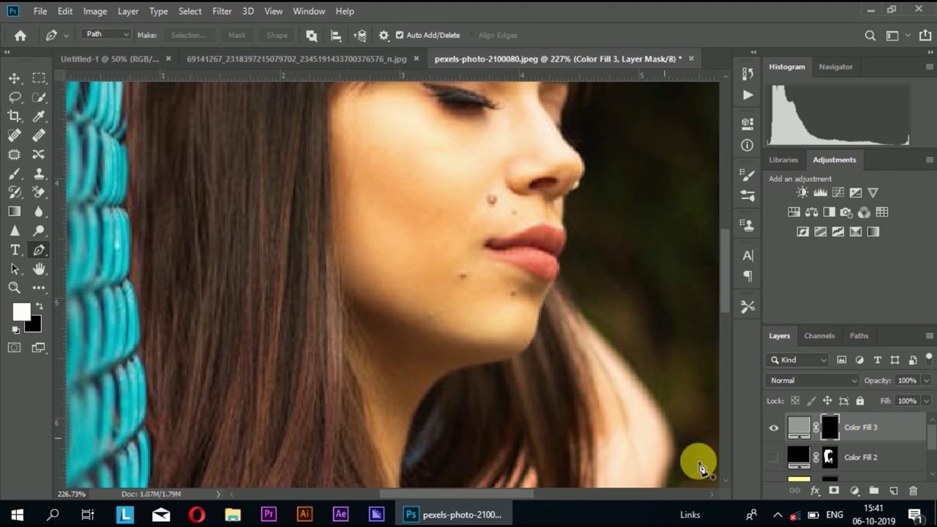
pyautogui.scroll(-2, 776, 447)
pyautogui.click(774, 437)
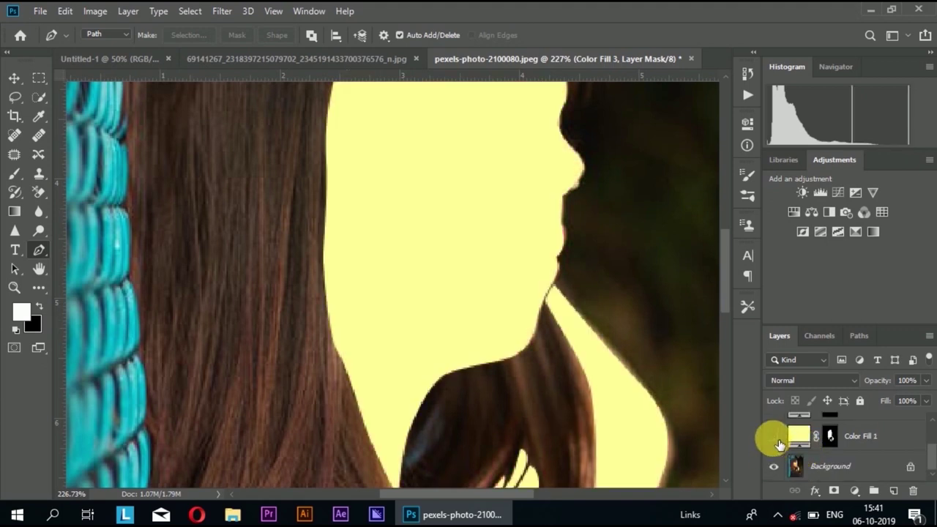
pyautogui.click(776, 440)
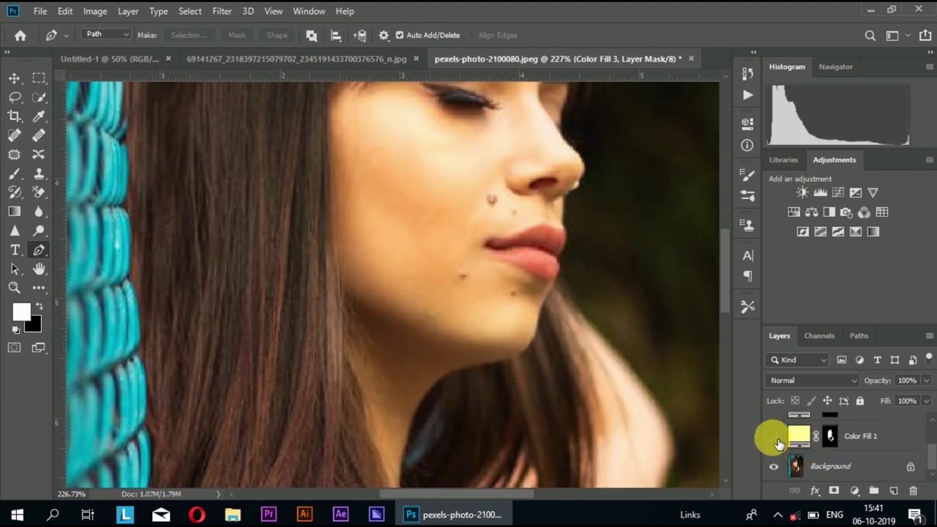
# - Start the shadow path beside the jaw, curving it along the jawline to under the chin
pyautogui.click(349, 292)
pyautogui.scroll(2, 401, 329)
pyautogui.moveTo(416, 329); pyautogui.dragTo(438, 341)
pyautogui.click(472, 357)
pyautogui.click(532, 370)
pyautogui.moveTo(464, 386); pyautogui.dragTo(414, 401)
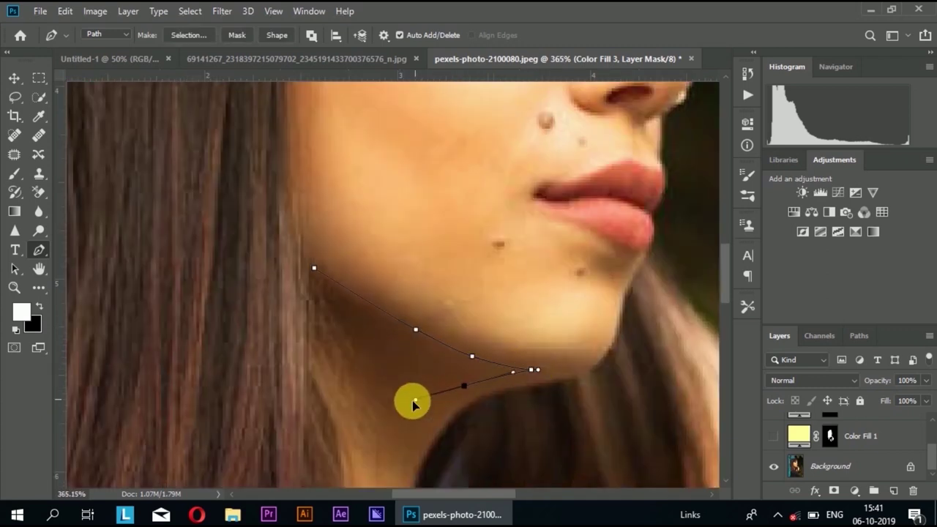
# - Trace the shadow's lower edge back up the neck and close the path at its start
pyautogui.click(388, 408)
pyautogui.click(373, 410)
pyautogui.click(354, 378)
pyautogui.click(328, 321)
pyautogui.click(319, 308)
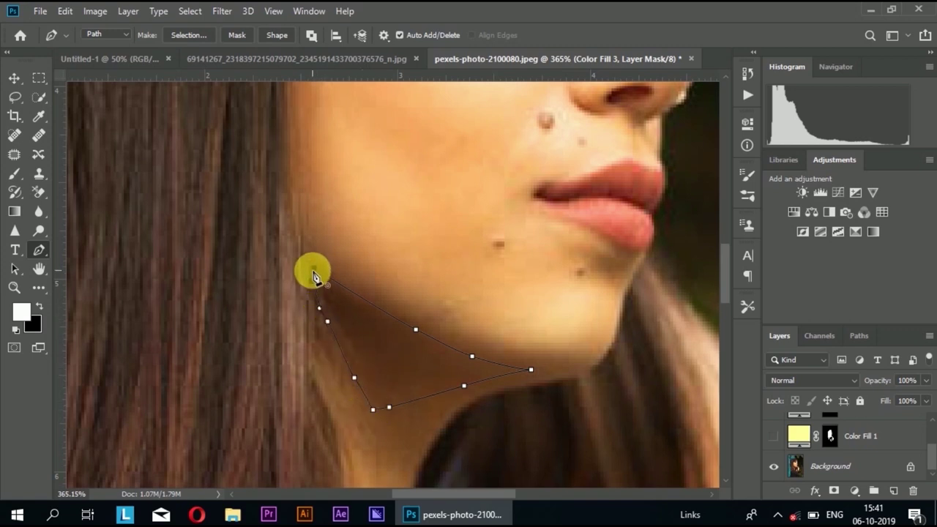
pyautogui.click(314, 276)
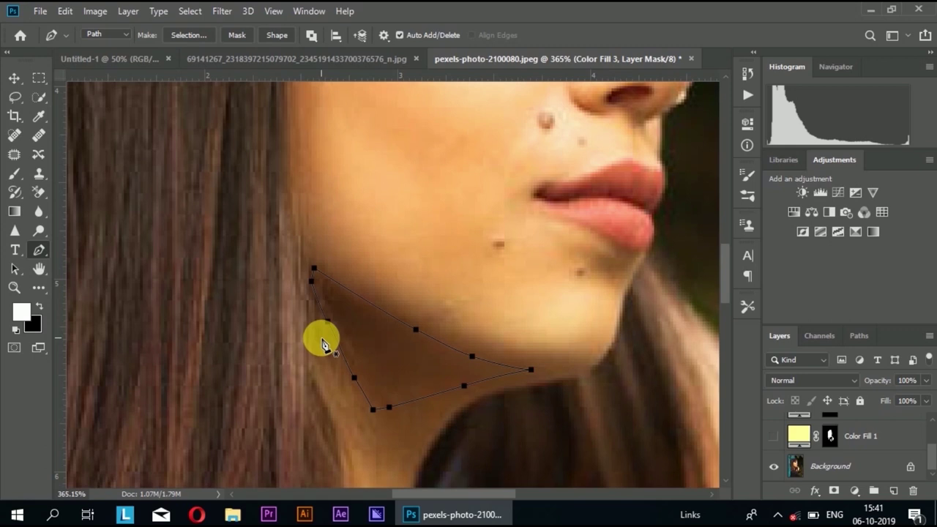
pyautogui.scroll(-5, 325, 344)
pyautogui.scroll(-2, 325, 344)
pyautogui.scroll(-1, 324, 344)
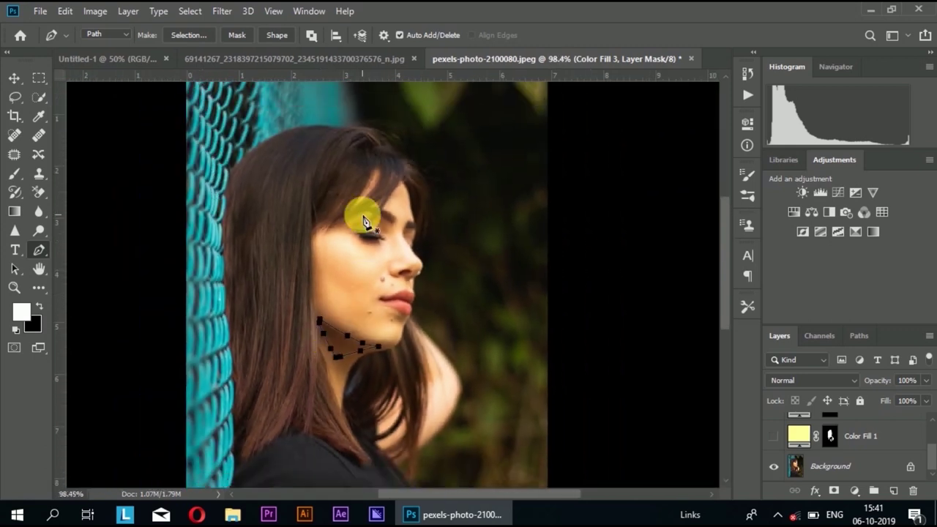
pyautogui.scroll(2, 364, 222)
pyautogui.scroll(2, 366, 245)
pyautogui.scroll(-3, 366, 244)
pyautogui.scroll(-1, 367, 248)
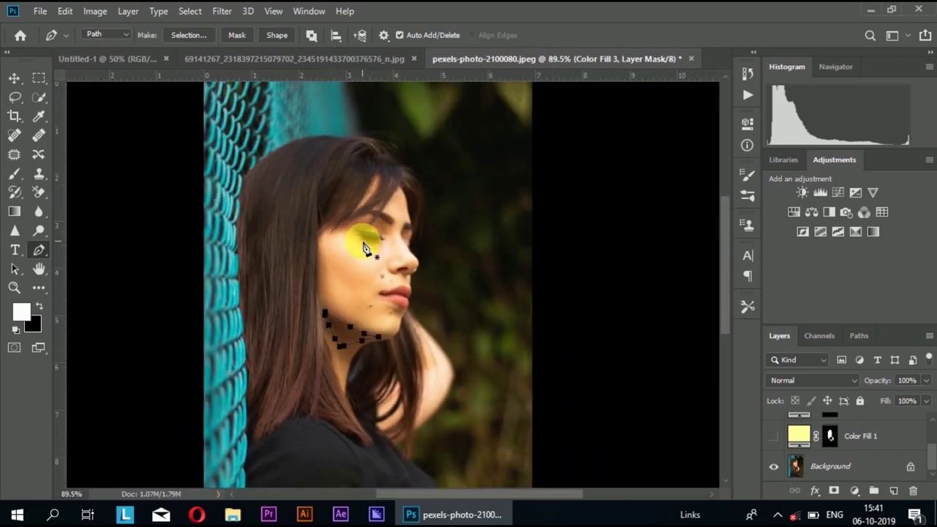
# - Convert the jaw path to a selection and fill Color Fill 3's mask to reveal the grey under the chin
pyautogui.scroll(-1, 407, 335)
pyautogui.hotkey('ctrl', 'Return')
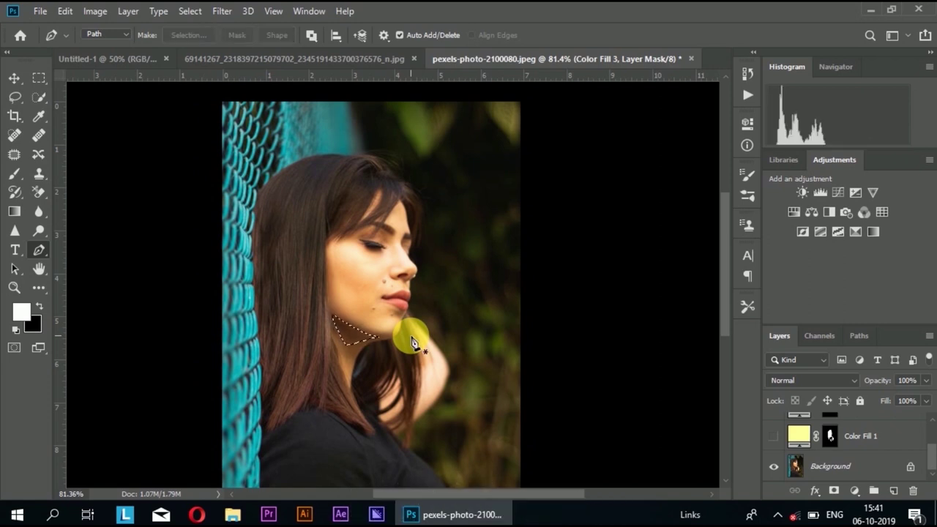
pyautogui.hotkey('alt', 'BackSpace')
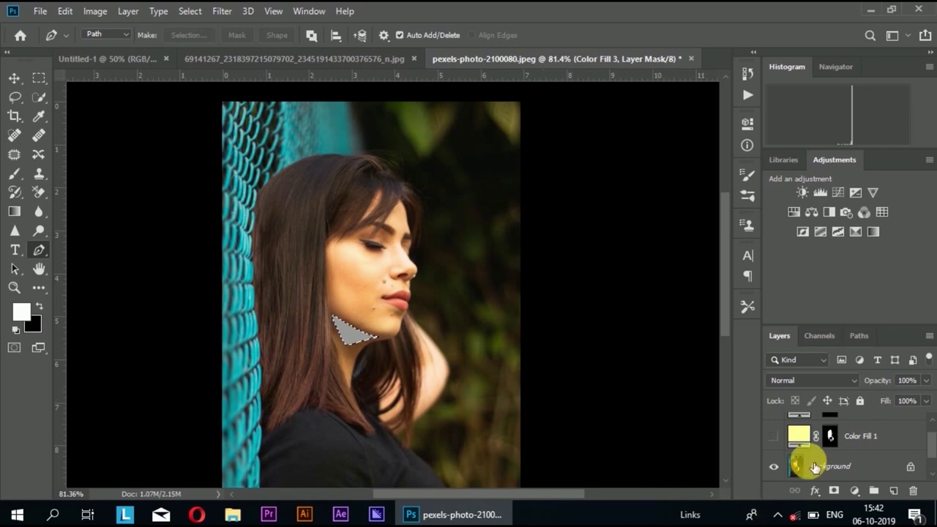
pyautogui.scroll(3, 813, 462)
pyautogui.scroll(-2, 813, 463)
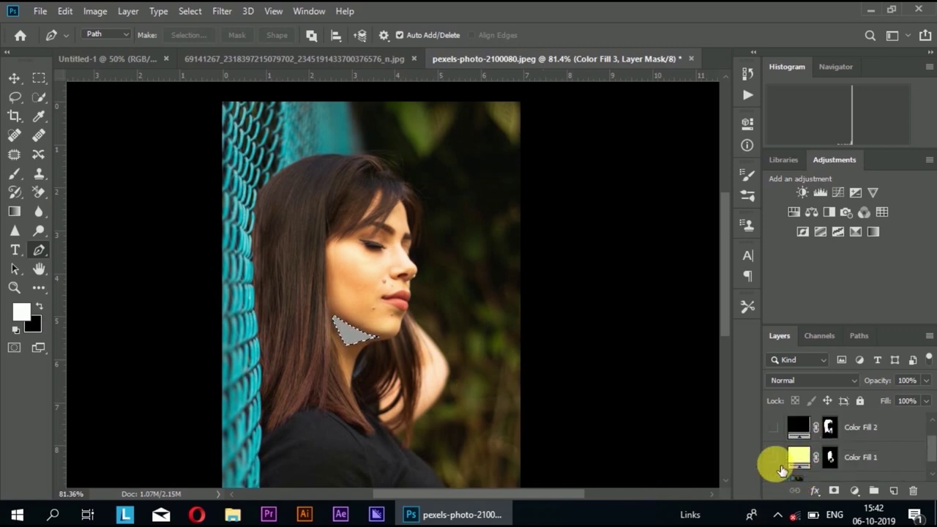
# - Show the yellow Color Fill 1 and lower Color Fill 3's grey shadow to 41% opacity
pyautogui.click(774, 459)
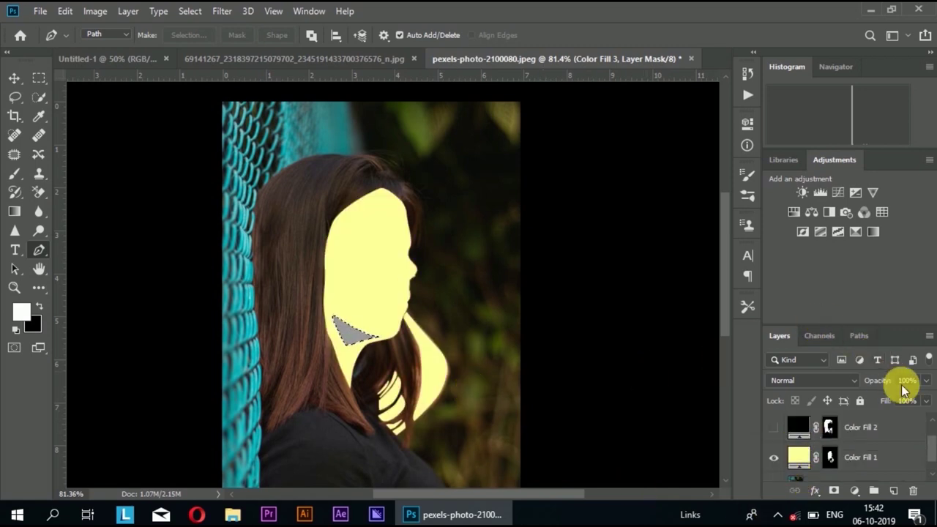
pyautogui.click(926, 381)
pyautogui.moveTo(924, 398); pyautogui.dragTo(908, 406)
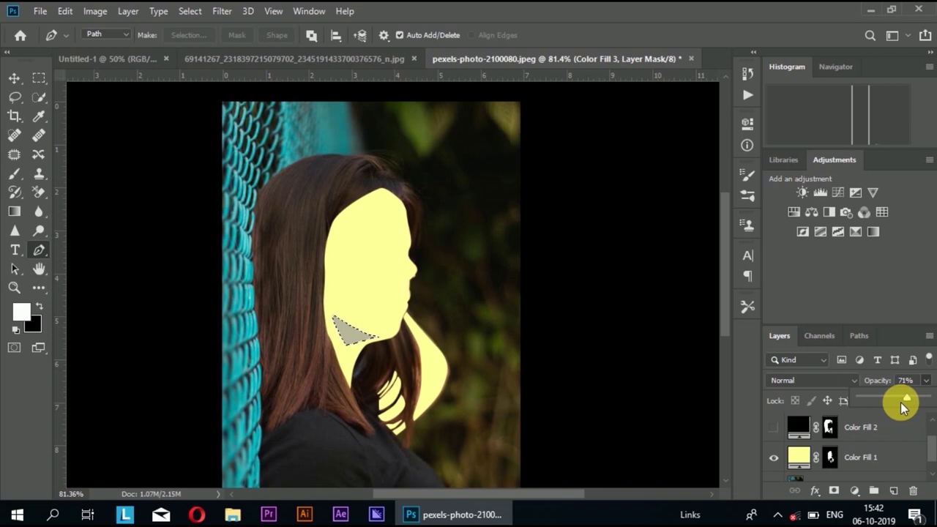
pyautogui.click(902, 407)
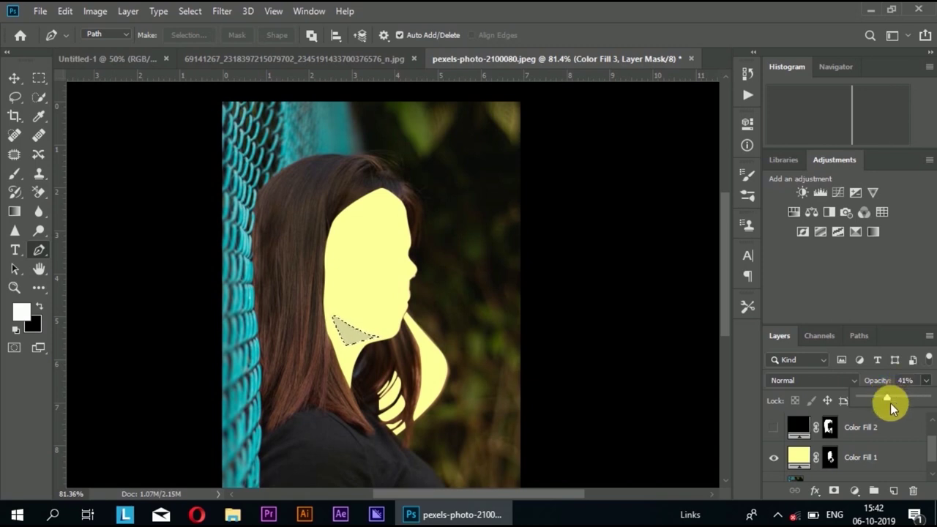
# - Deselect, hide Color Fill 1 and 3, and enlarge the Layers panel to see every layer
pyautogui.hotkey('ctrl', 'd')
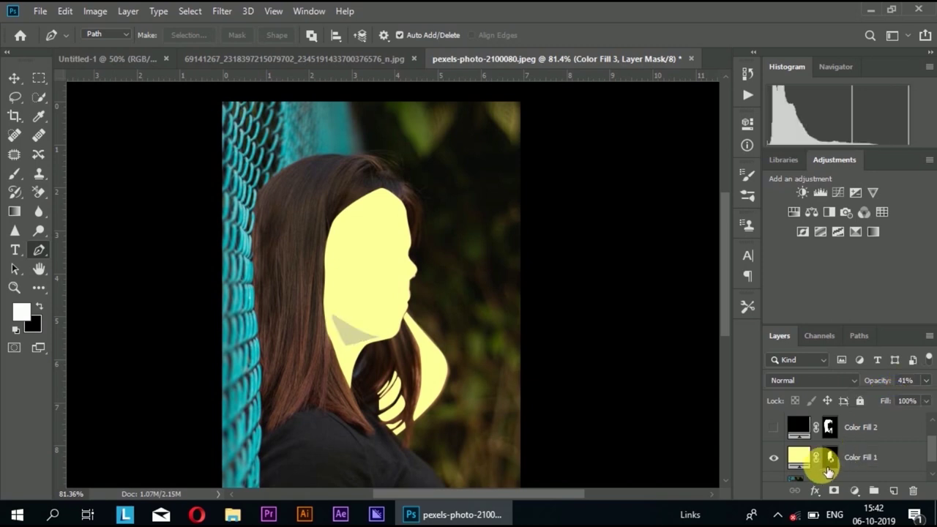
pyautogui.click(776, 459)
pyautogui.click(779, 432)
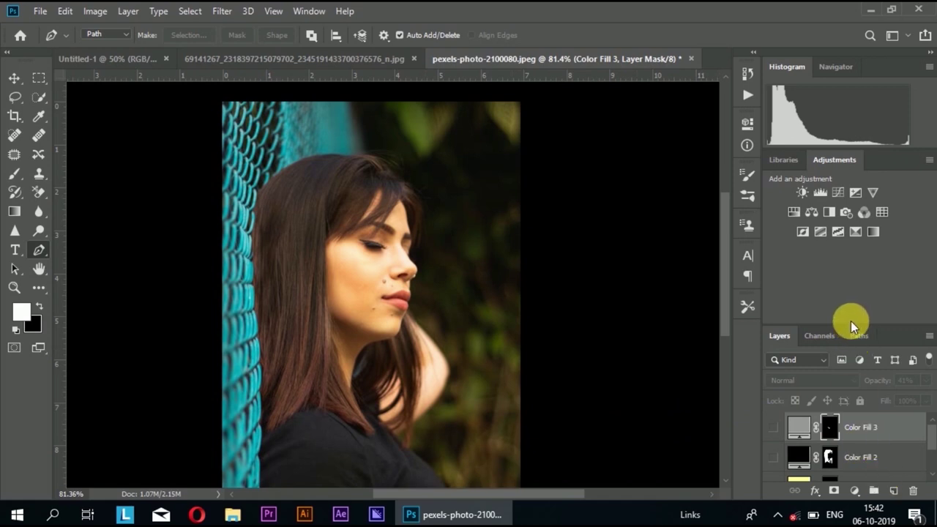
pyautogui.moveTo(855, 335); pyautogui.dragTo(858, 211)
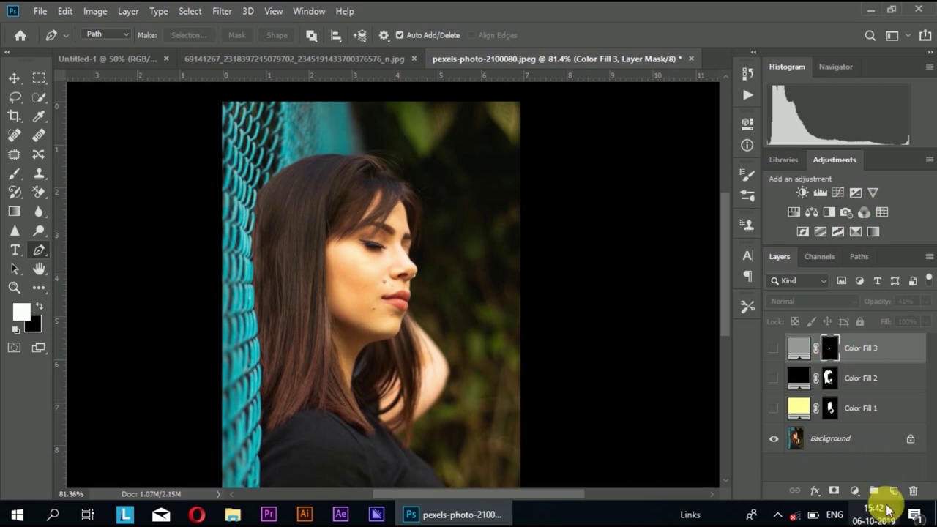
# - Add a red #ff3333 Solid Color fill layer, Color Fill 4, and invert its mask to black
pyautogui.click(895, 490)
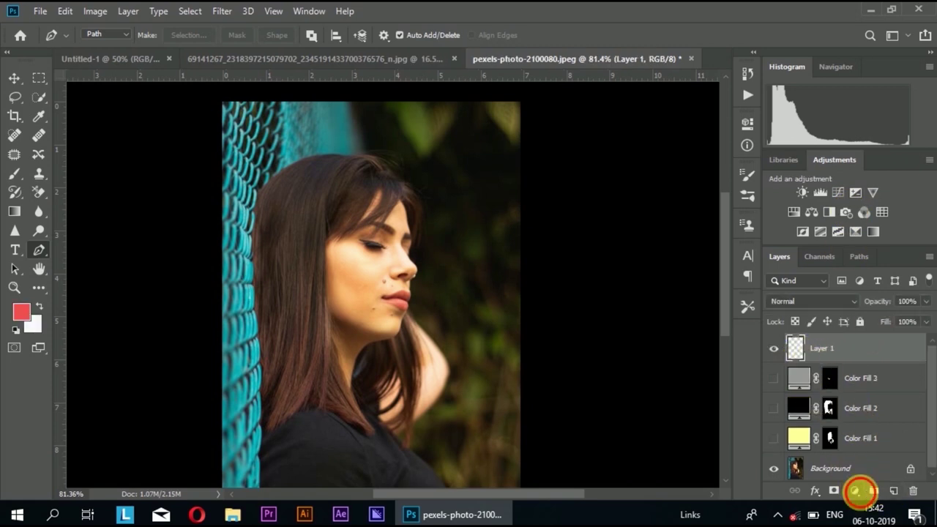
pyautogui.click(854, 490)
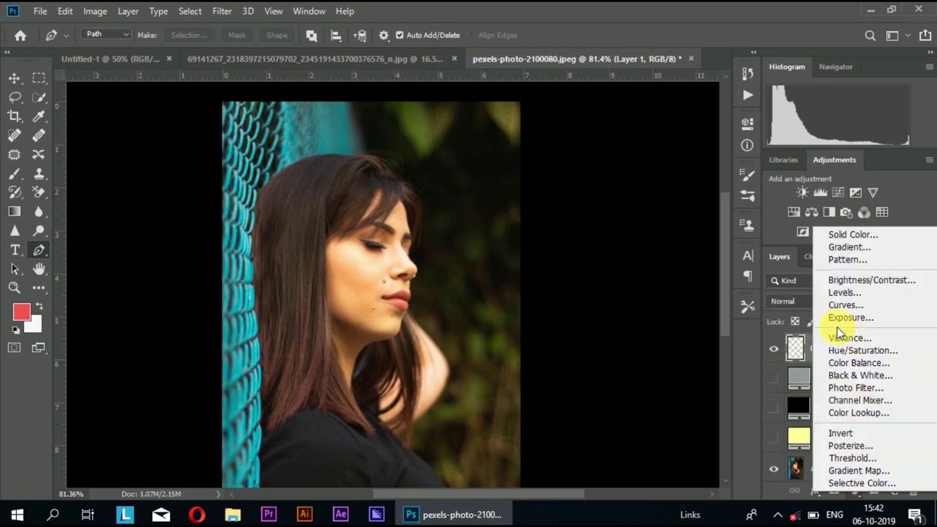
pyautogui.click(851, 236)
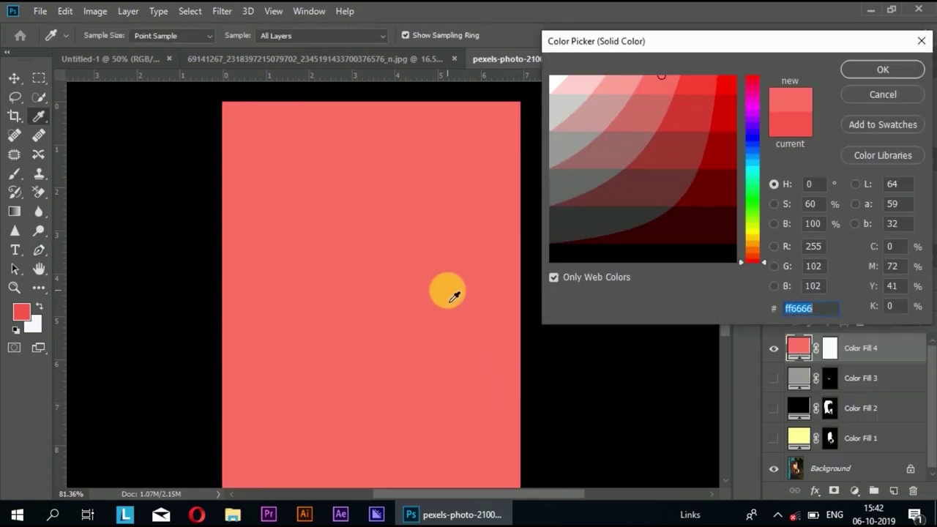
pyautogui.click(688, 80)
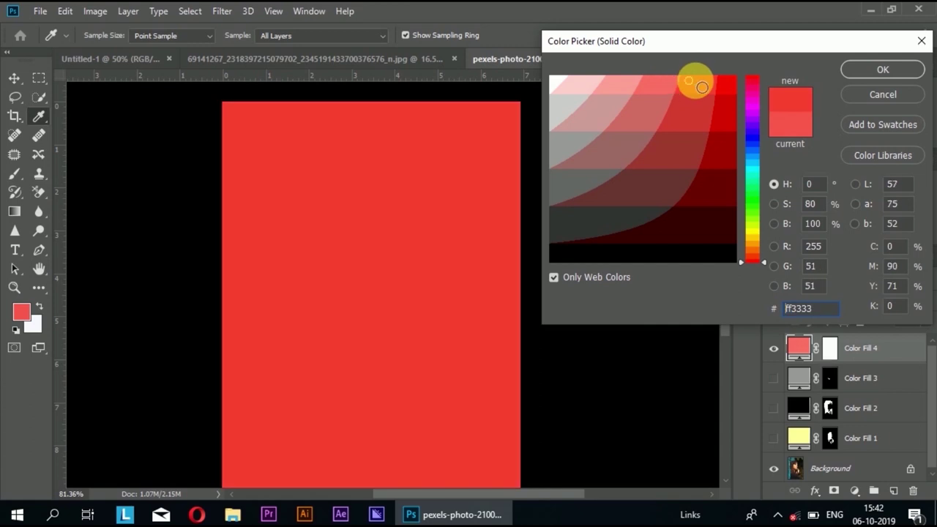
pyautogui.click(875, 71)
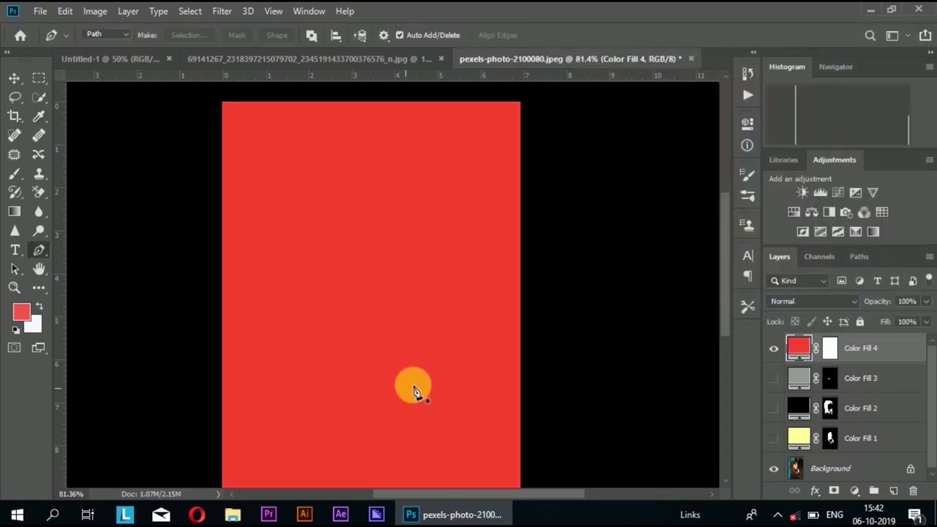
pyautogui.click(833, 352)
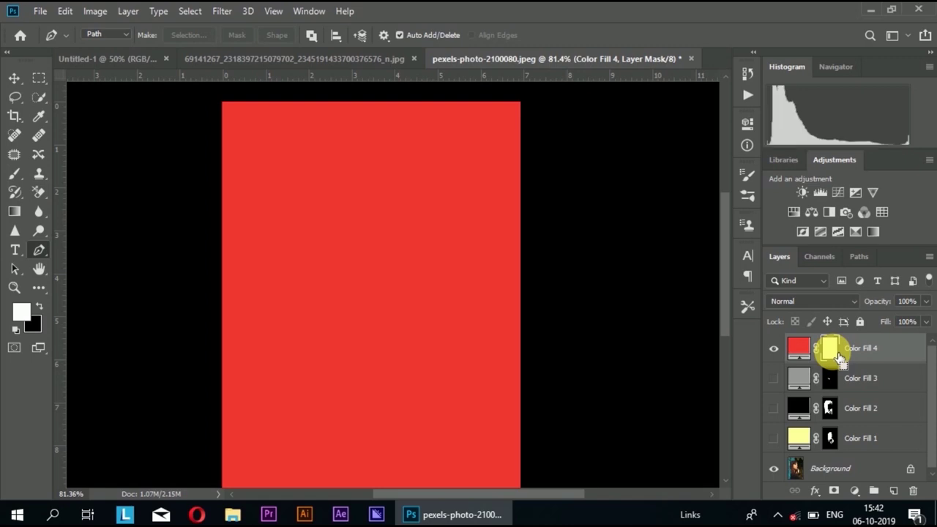
pyautogui.hotkey('ctrl', 'i')
# - Zoom into the mouth and start the lip outline along the upper lip, briefly checking Color Fill 1
pyautogui.scroll(1, 410, 303)
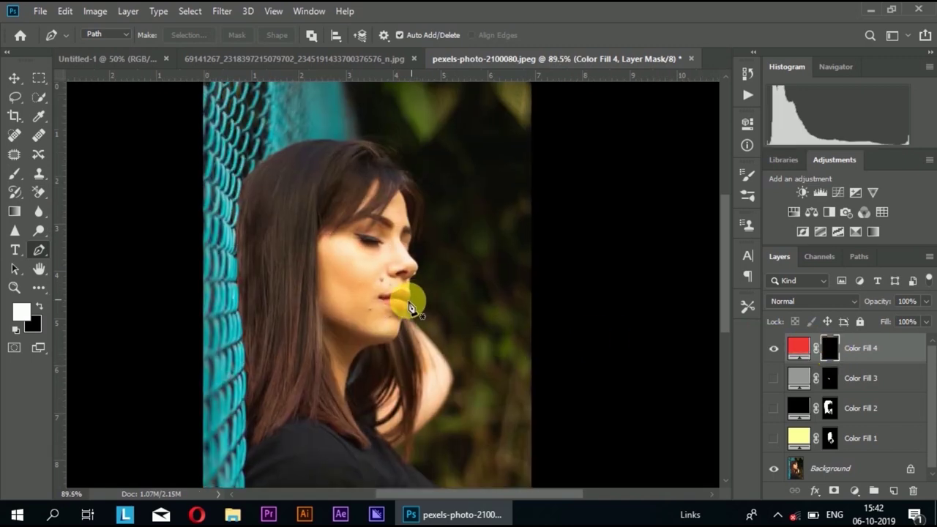
pyautogui.scroll(2, 395, 308)
pyautogui.scroll(3, 389, 314)
pyautogui.scroll(1, 394, 306)
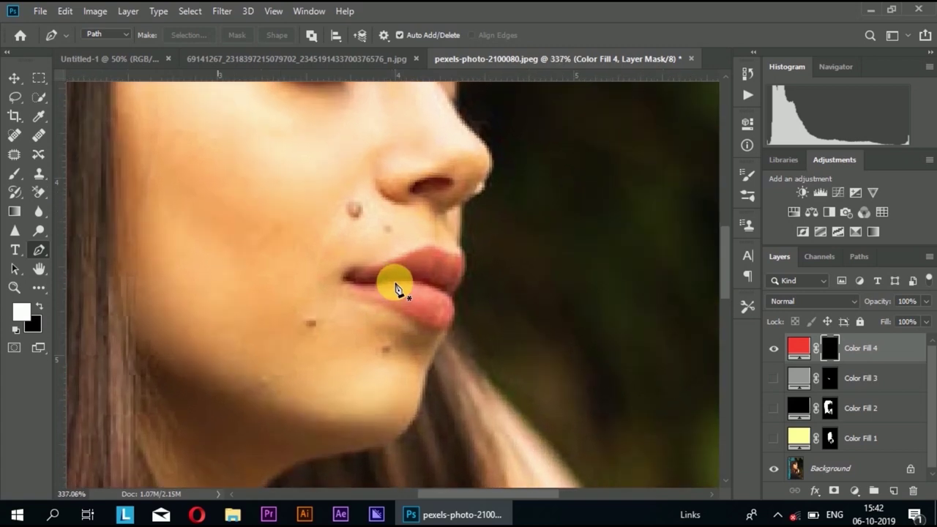
pyautogui.scroll(2, 397, 288)
pyautogui.scroll(2, 398, 280)
pyautogui.scroll(1, 398, 287)
pyautogui.scroll(-1, 394, 284)
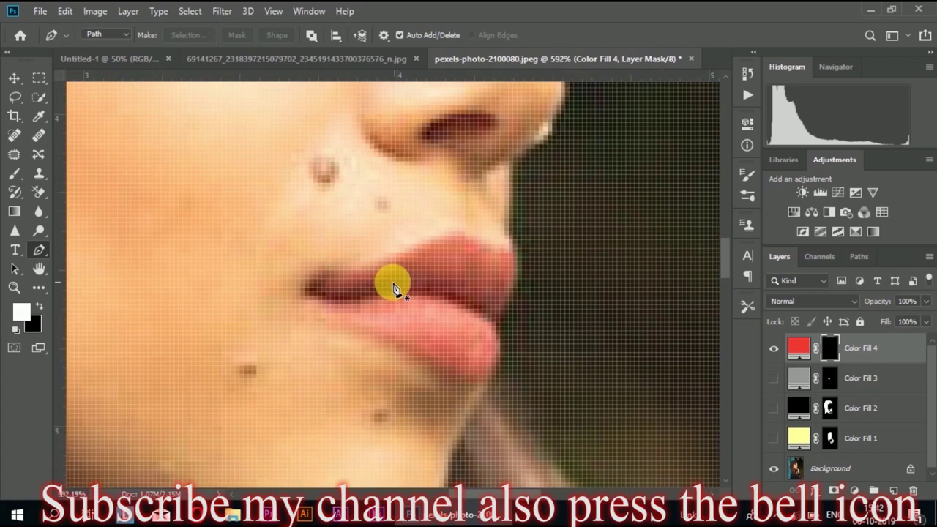
pyautogui.click(316, 291)
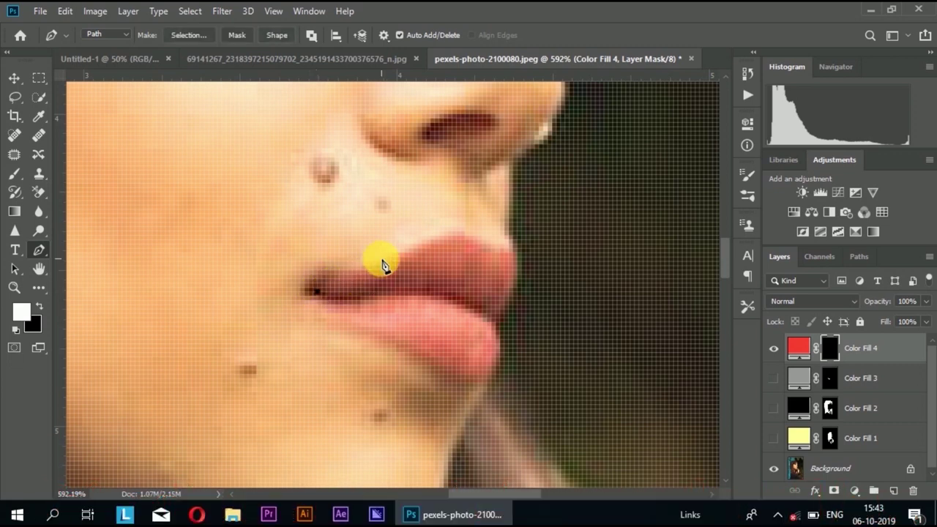
pyautogui.moveTo(382, 261)
pyautogui.mouseDown()
pyautogui.moveTo(467, 239)
pyautogui.moveTo(496, 244)
pyautogui.moveTo(517, 269)
pyautogui.mouseUp()
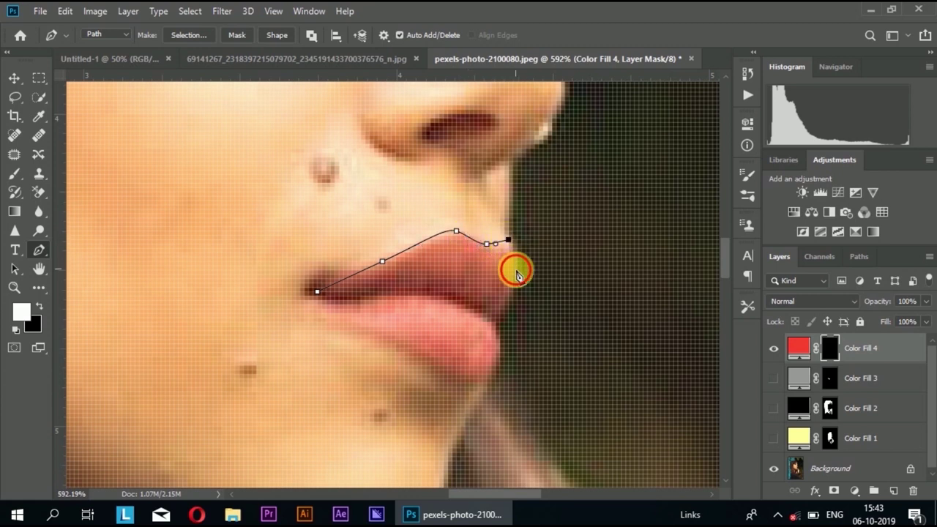
pyautogui.click(774, 438)
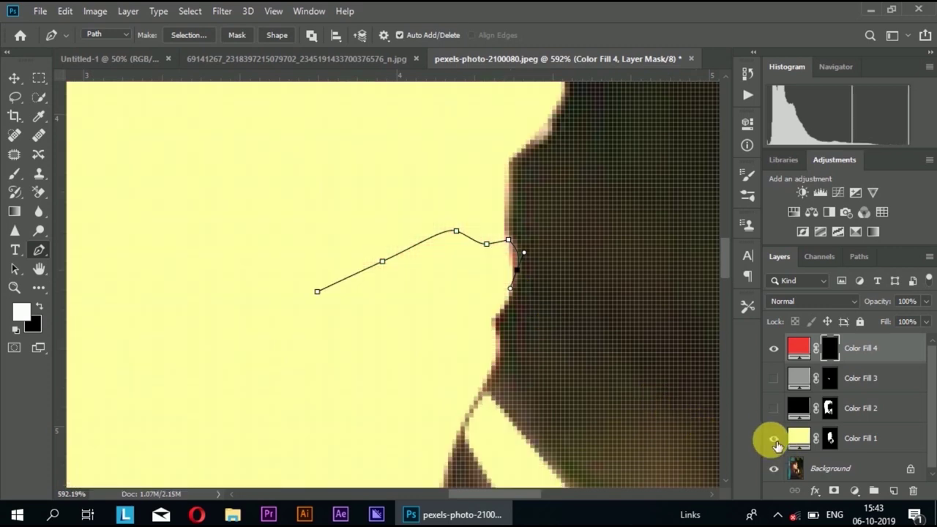
pyautogui.click(774, 438)
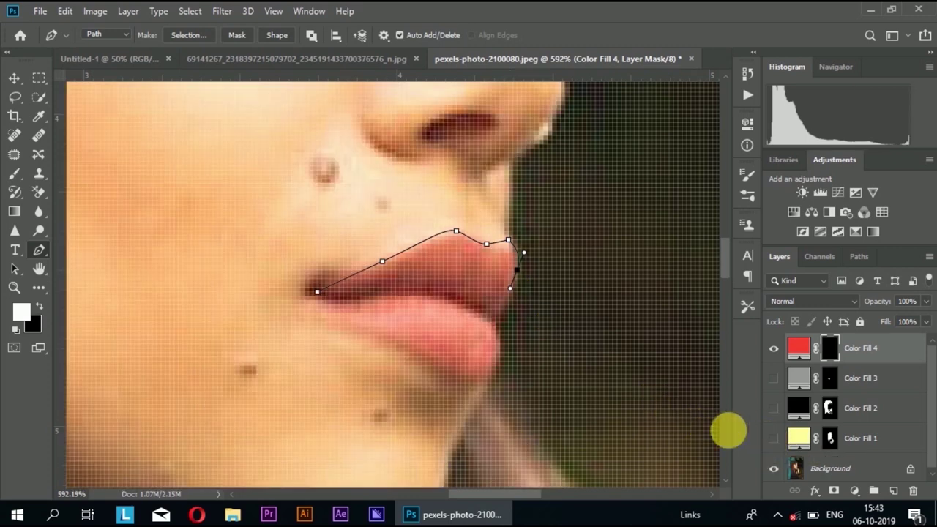
# - Continue the outline around the bottom lip and along the lip parting line, closing the path
pyautogui.moveTo(502, 323)
pyautogui.mouseDown()
pyautogui.moveTo(490, 331)
pyautogui.moveTo(496, 367)
pyautogui.moveTo(456, 376)
pyautogui.mouseUp()
pyautogui.moveTo(399, 339)
pyautogui.mouseDown()
pyautogui.moveTo(316, 313)
pyautogui.moveTo(310, 302)
pyautogui.moveTo(354, 293)
pyautogui.mouseUp()
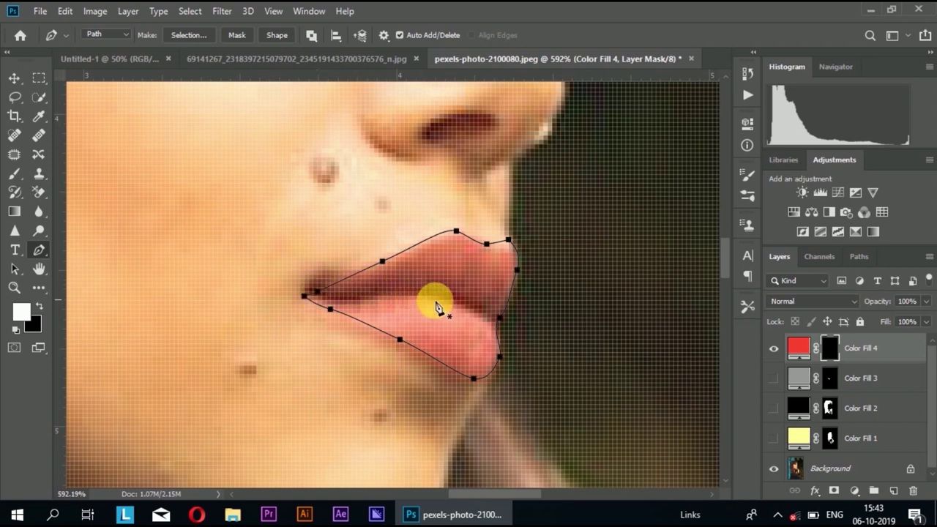
pyautogui.moveTo(317, 292)
pyautogui.mouseDown()
pyautogui.moveTo(305, 296)
pyautogui.moveTo(423, 287)
pyautogui.mouseUp()
pyautogui.moveTo(474, 312)
pyautogui.mouseDown()
pyautogui.moveTo(498, 324)
pyautogui.moveTo(450, 303)
pyautogui.mouseUp()
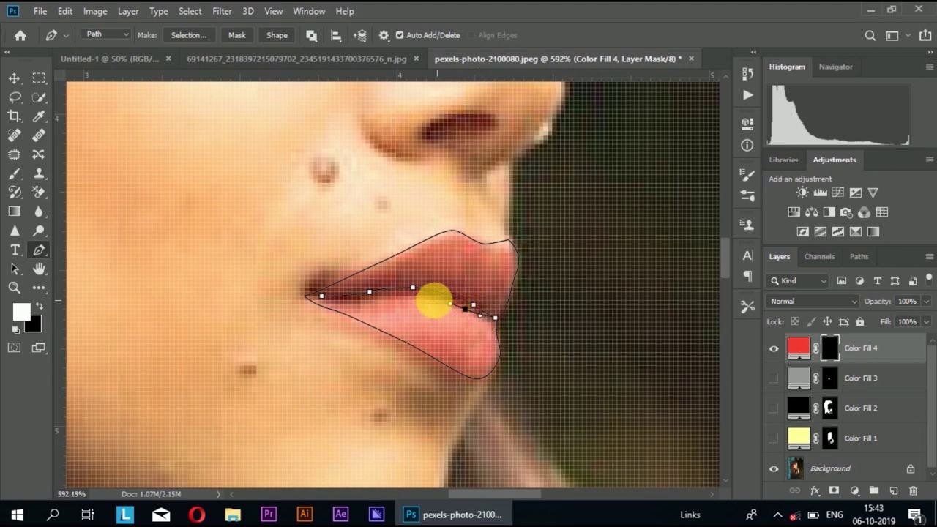
pyautogui.moveTo(382, 300); pyautogui.dragTo(362, 306)
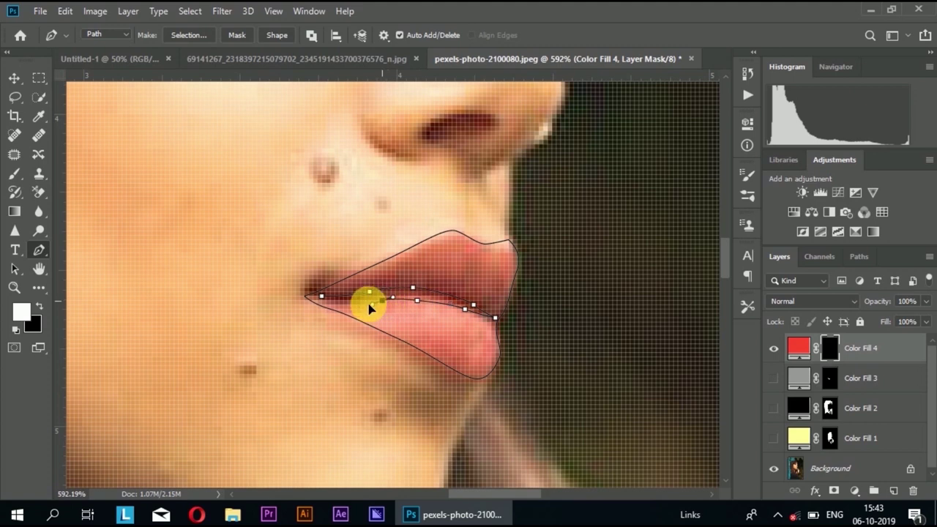
pyautogui.click(315, 298)
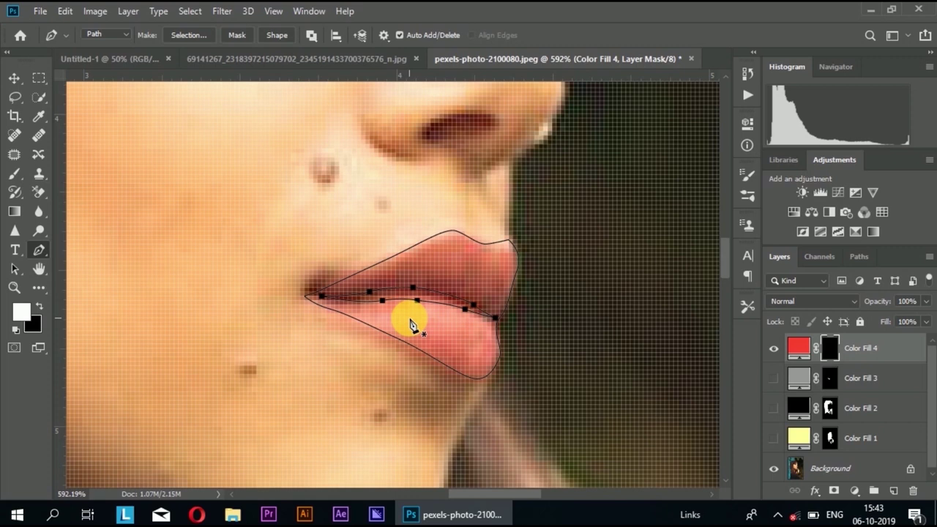
# - Turn the outer lip outline into a selection and fill Color Fill 4's mask to reveal red lips
pyautogui.hotkey('ctrl', 'Return')
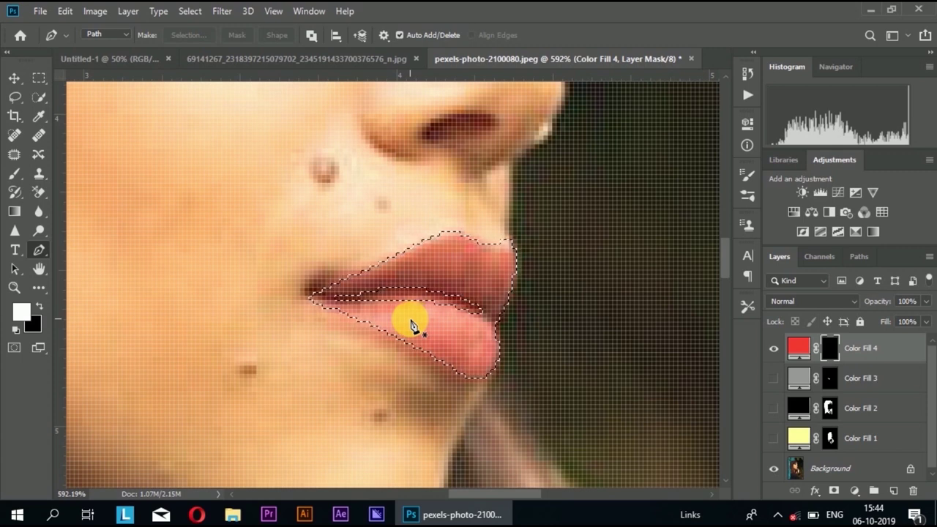
pyautogui.hotkey('ctrl', 'z')
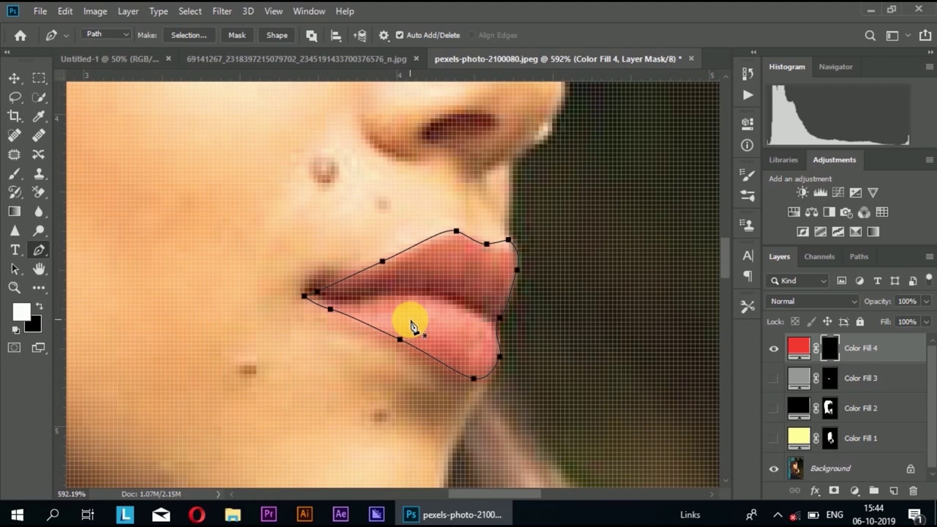
pyautogui.hotkey('ctrl', 'Return')
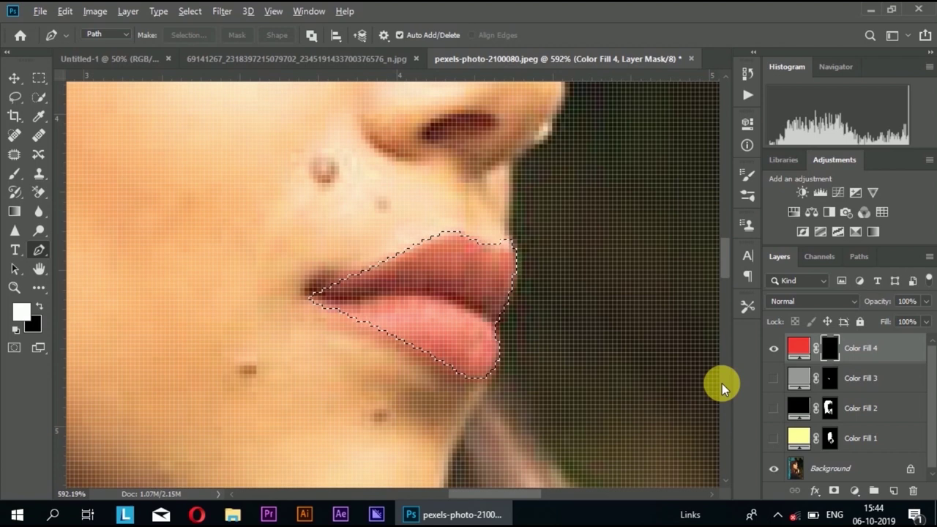
pyautogui.hotkey('alt', 'BackSpace')
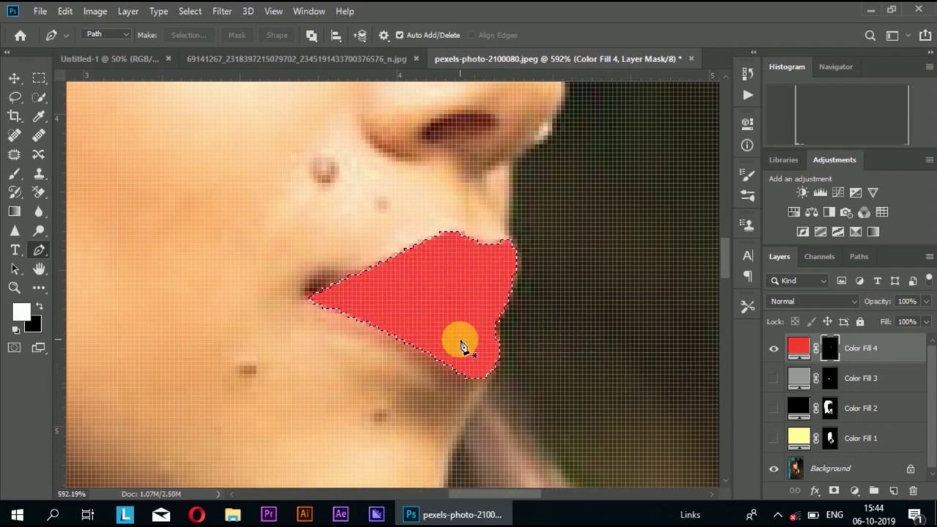
pyautogui.scroll(-3, 463, 342)
pyautogui.scroll(-2, 512, 359)
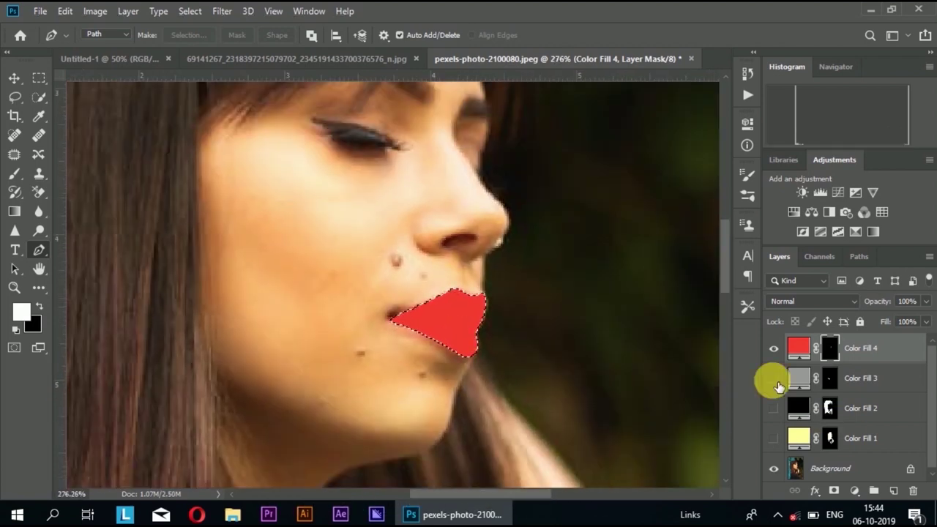
# - Turn the shadow, hair and skin fills back on, select Color Fill 2's mask, and zoom into the lips
pyautogui.moveTo(779, 387); pyautogui.dragTo(777, 450)
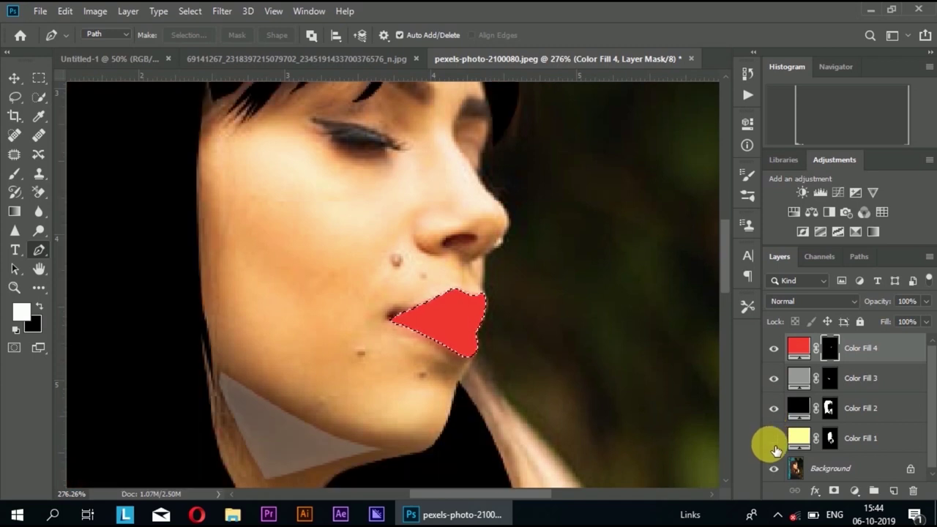
pyautogui.click(774, 441)
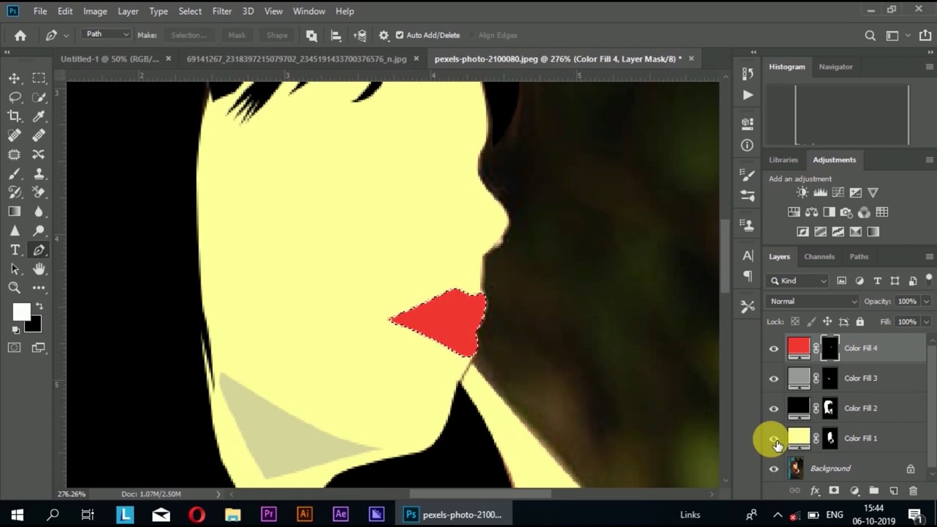
pyautogui.click(800, 412)
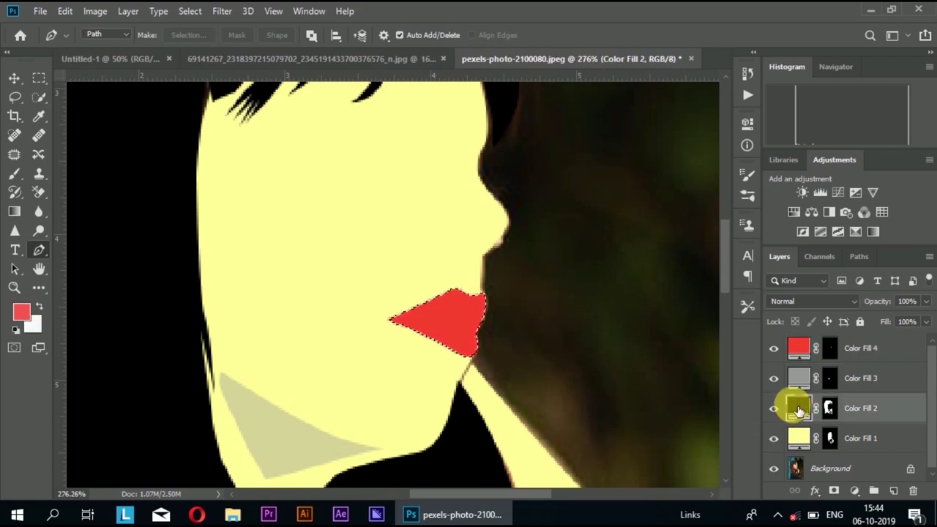
pyautogui.click(829, 411)
pyautogui.click(460, 330)
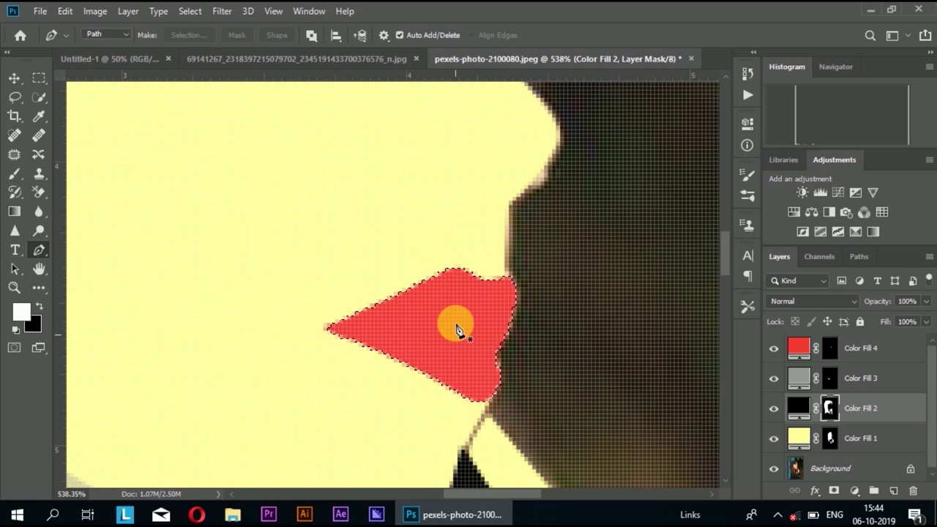
pyautogui.moveTo(458, 331); pyautogui.dragTo(458, 351)
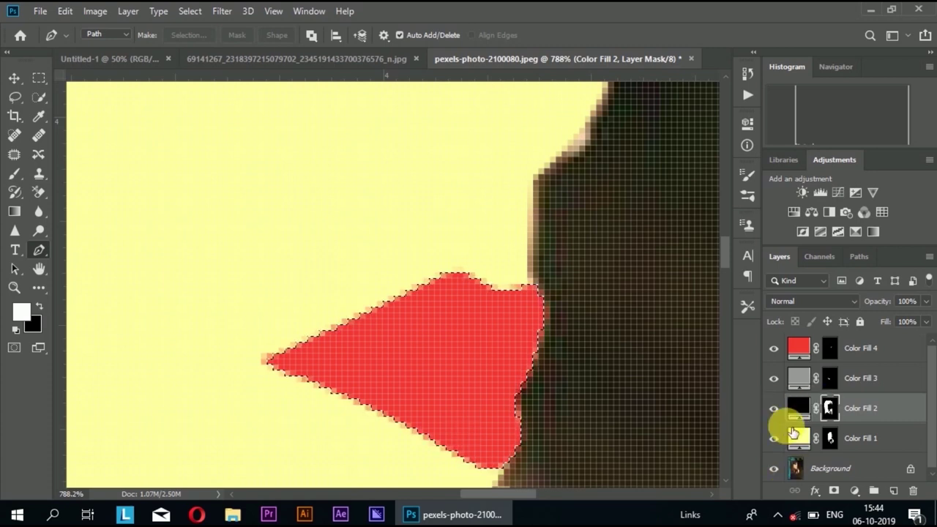
# - Trace a closed lip-parting path, convert it to a selection, then undo back to the whole-lip selection
pyautogui.click(306, 360)
pyautogui.moveTo(362, 359); pyautogui.dragTo(391, 351)
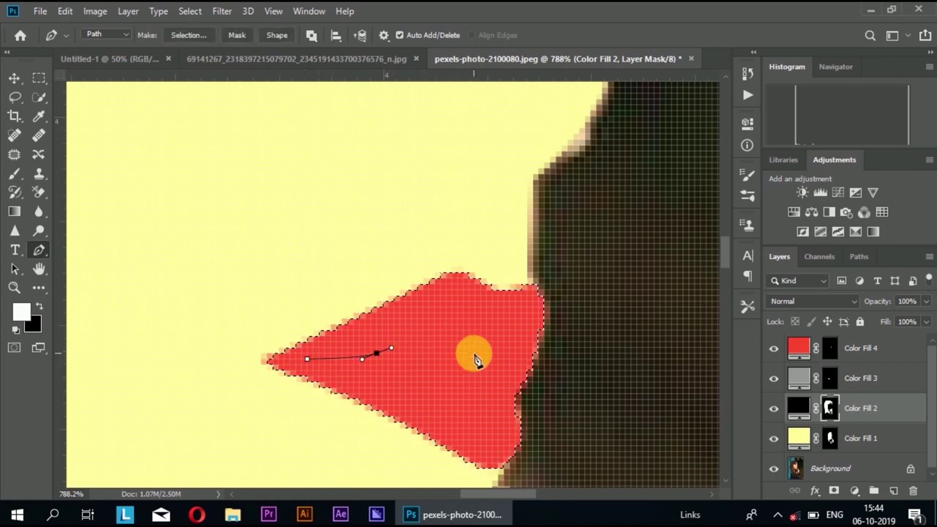
pyautogui.moveTo(486, 353)
pyautogui.mouseDown()
pyautogui.moveTo(503, 364)
pyautogui.moveTo(474, 370)
pyautogui.mouseUp()
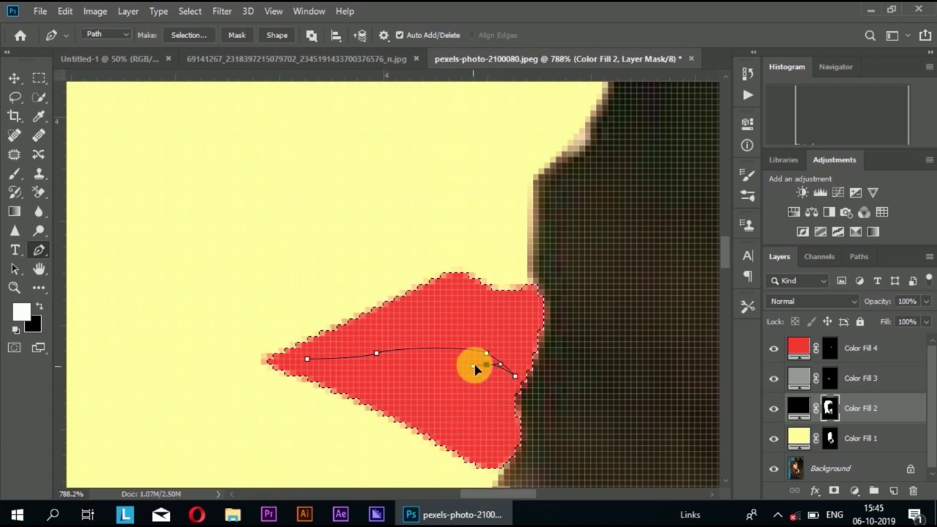
pyautogui.moveTo(434, 359); pyautogui.dragTo(412, 364)
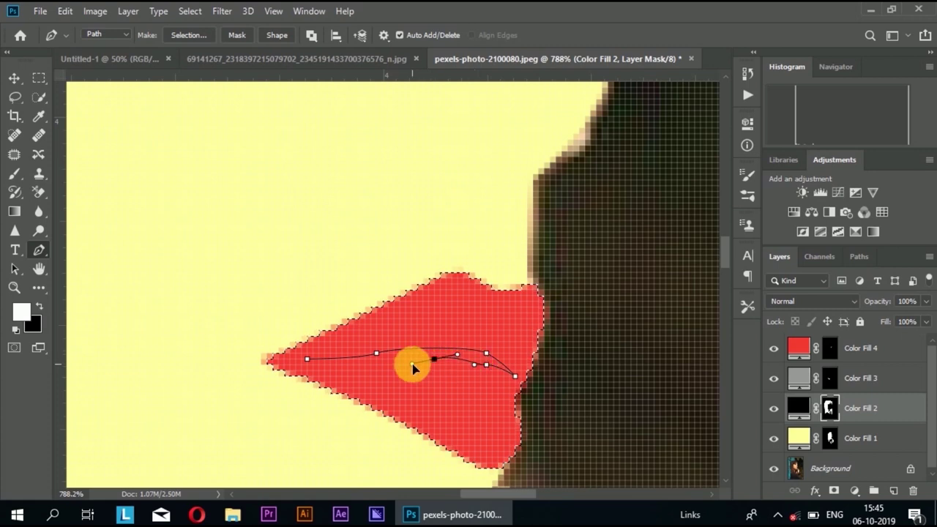
pyautogui.click(333, 360)
pyautogui.click(307, 359)
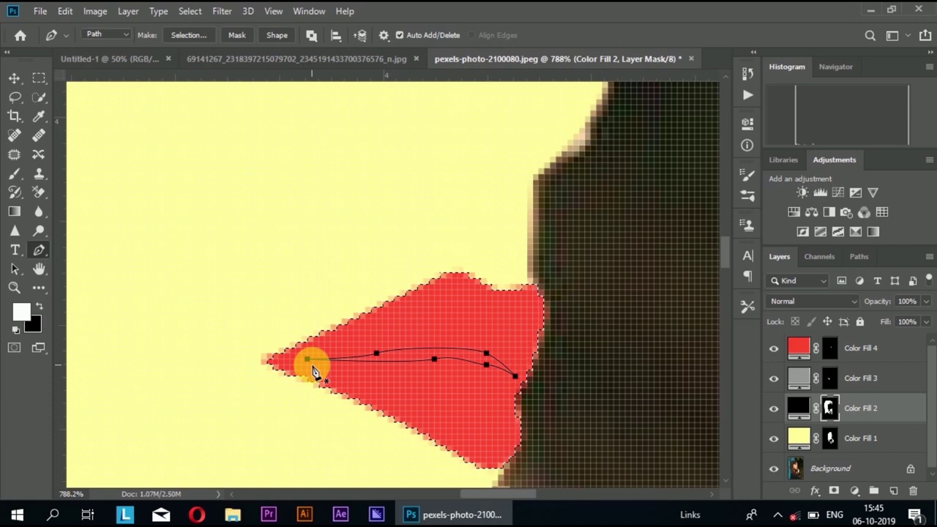
pyautogui.hotkey('ctrl', 'Return')
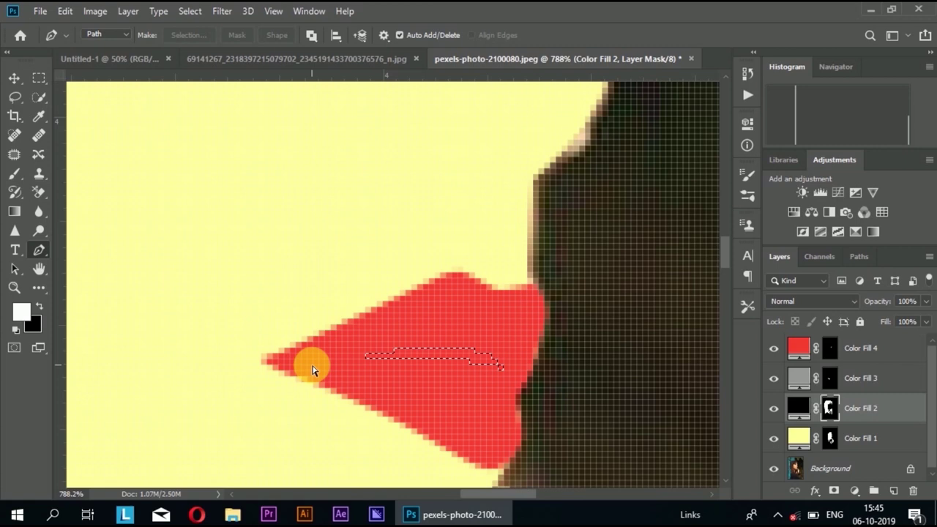
pyautogui.hotkey('ctrl', 'z')
pyautogui.hotkey('ctrl', 'z')
pyautogui.hotkey('ctrl', 'z')
pyautogui.hotkey('ctrl', 'z')
pyautogui.hotkey('ctrl', 'z')
pyautogui.hotkey('ctrl', 'z')
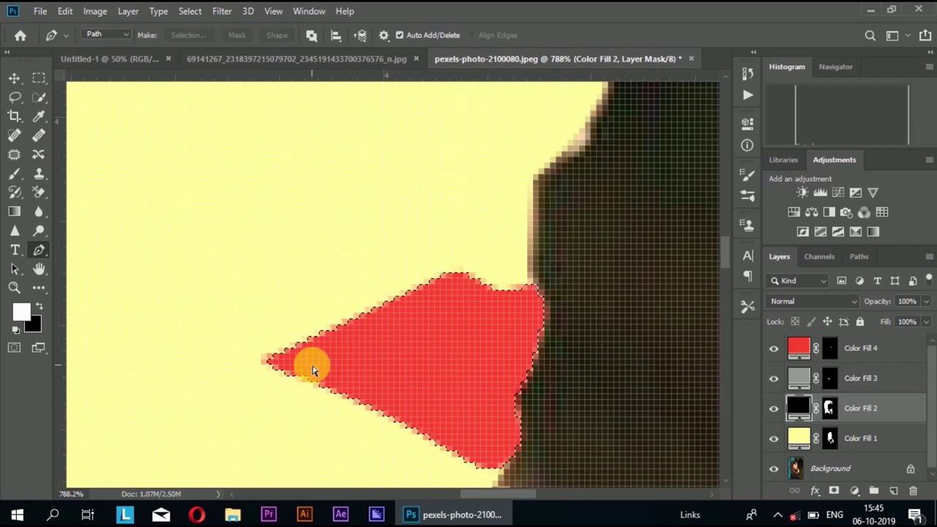
pyautogui.hotkey('ctrl', 'z')
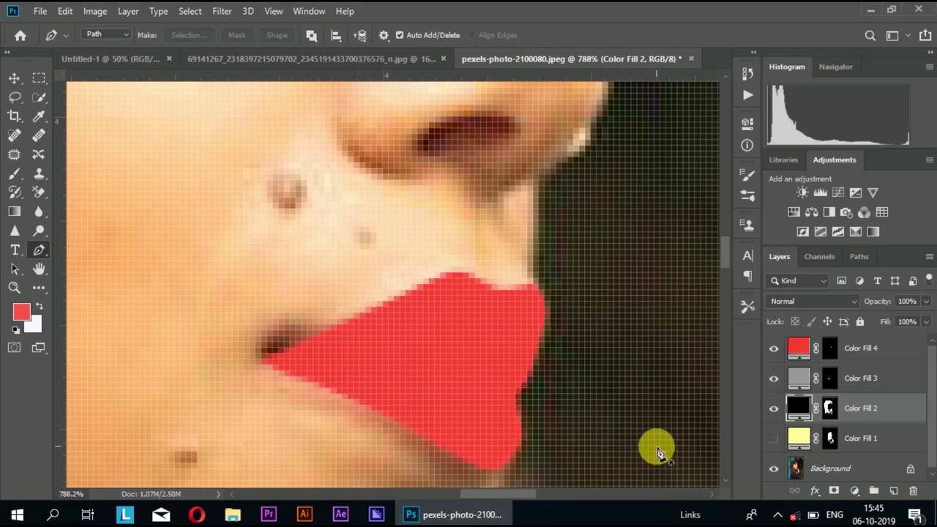
# - Hide the red lip, grey shadow and black hair fills so the original photo shows
pyautogui.scroll(-3, 657, 450)
pyautogui.scroll(-2, 648, 448)
pyautogui.scroll(-1, 648, 449)
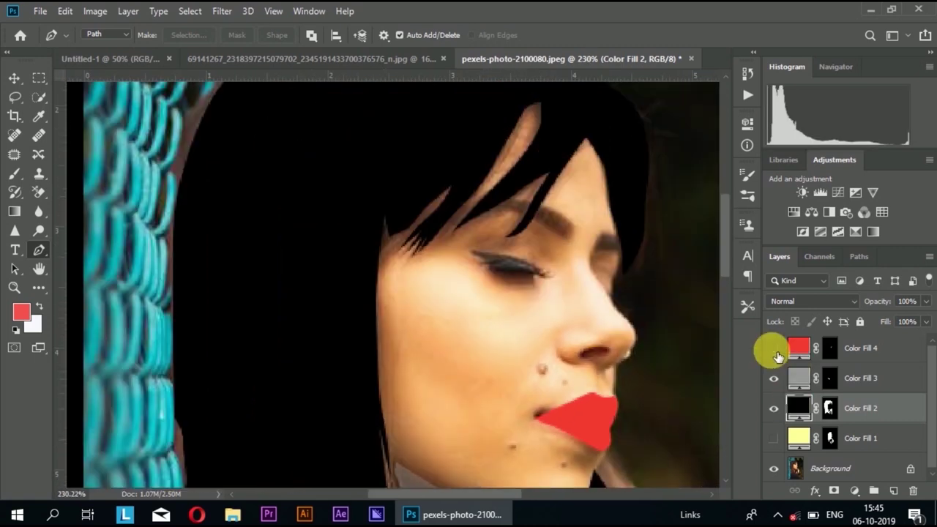
pyautogui.moveTo(774, 349); pyautogui.dragTo(774, 381)
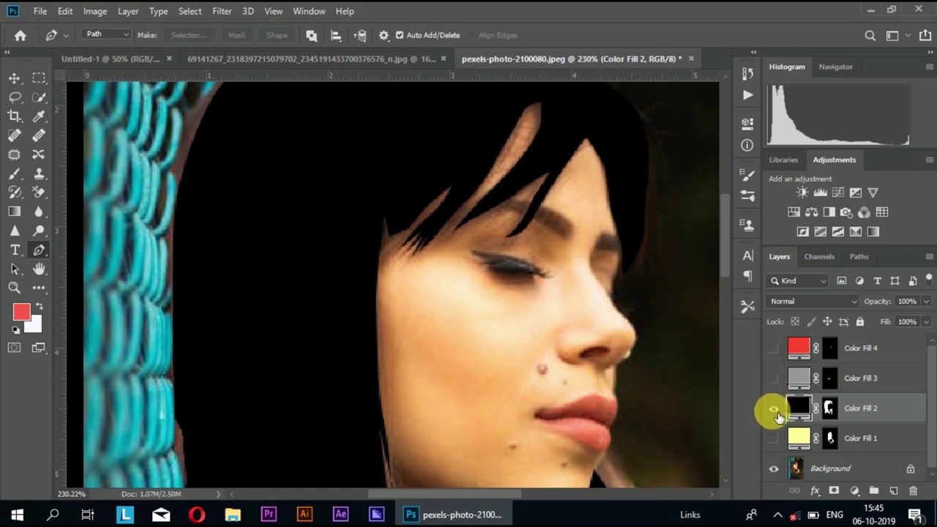
pyautogui.click(774, 408)
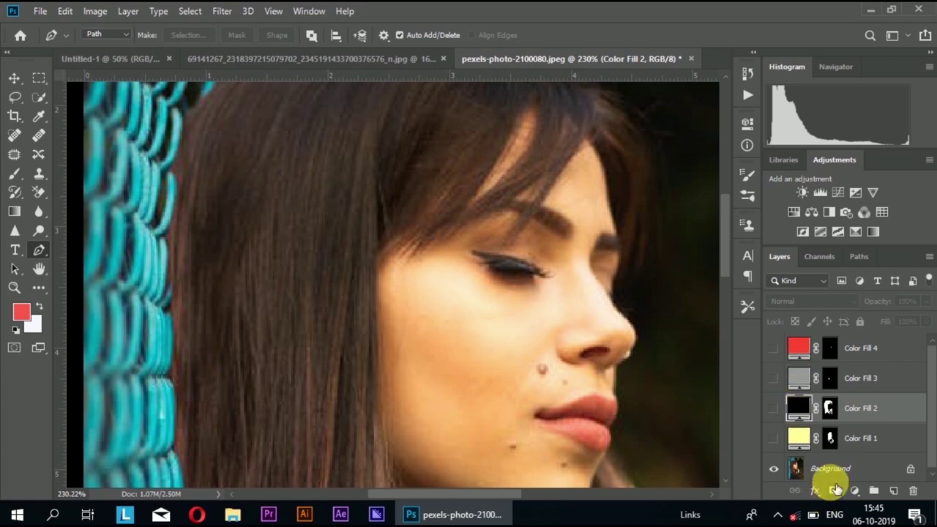
# - Add a dark grey #333333 Solid Color fill layer, Color Fill 5, and invert its mask to black
pyautogui.click(894, 490)
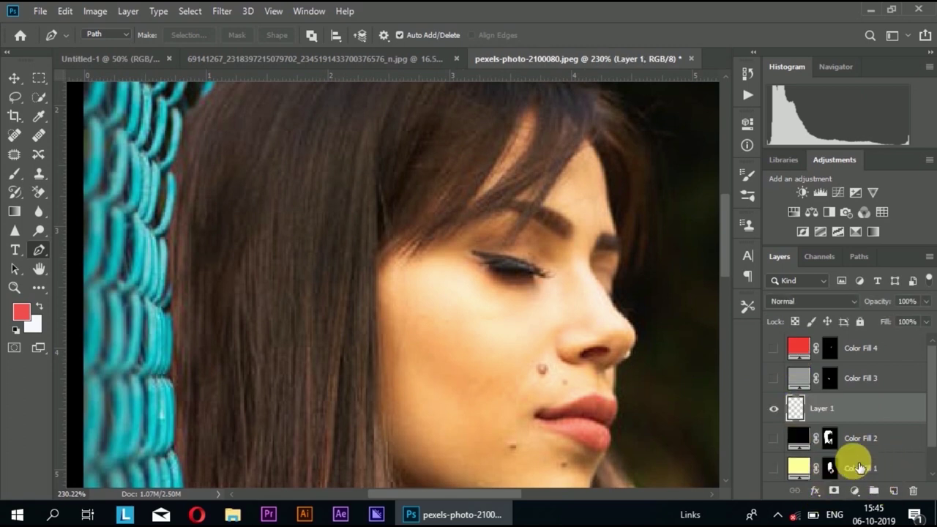
pyautogui.click(855, 490)
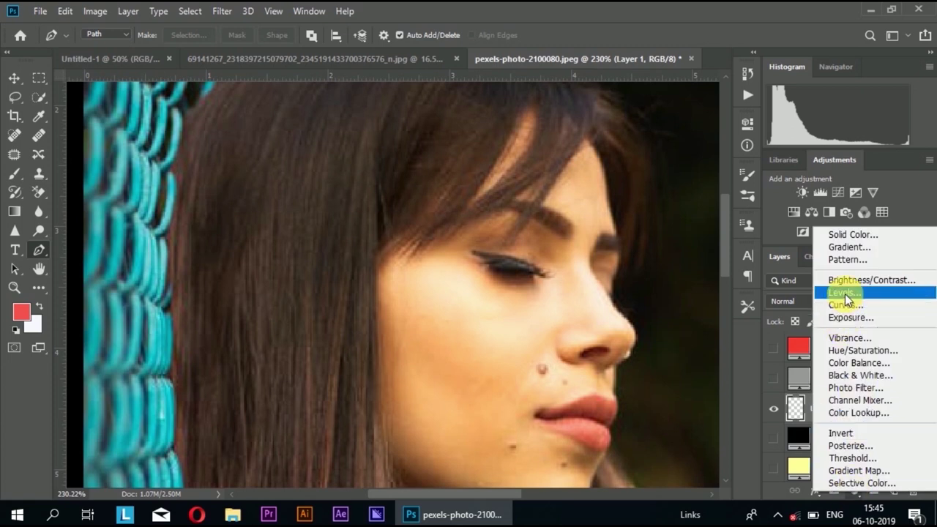
pyautogui.click(852, 236)
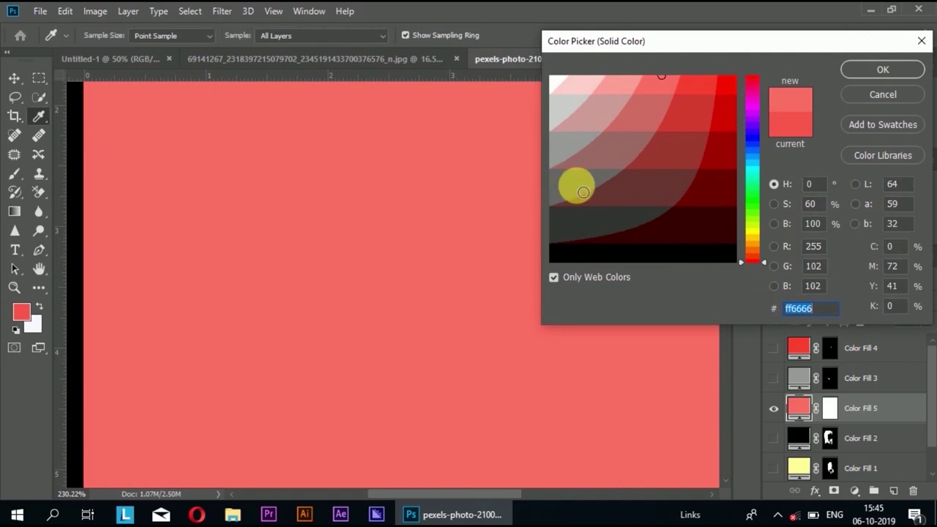
pyautogui.click(555, 211)
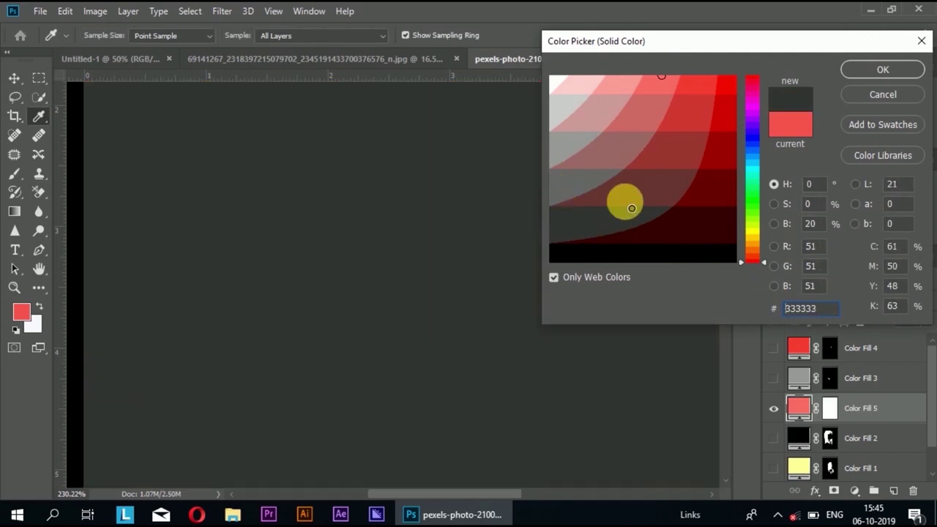
pyautogui.click(857, 70)
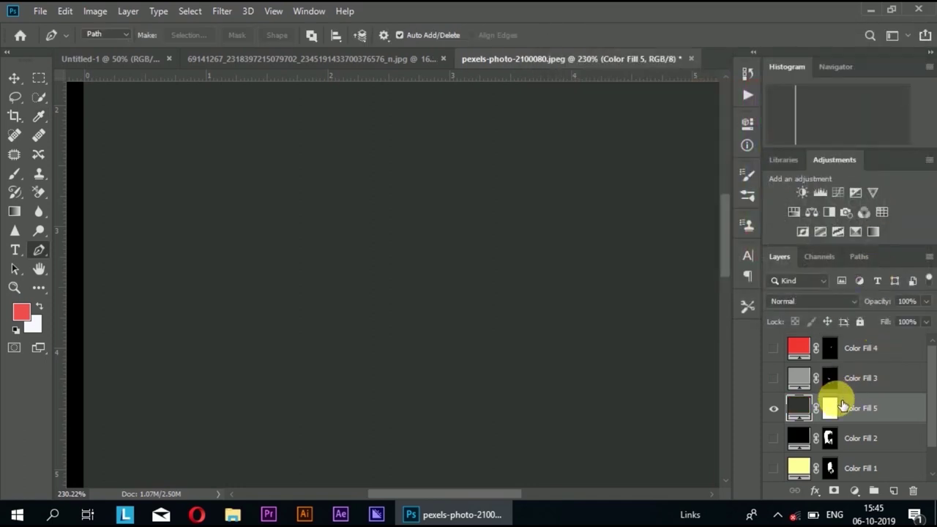
pyautogui.click(840, 413)
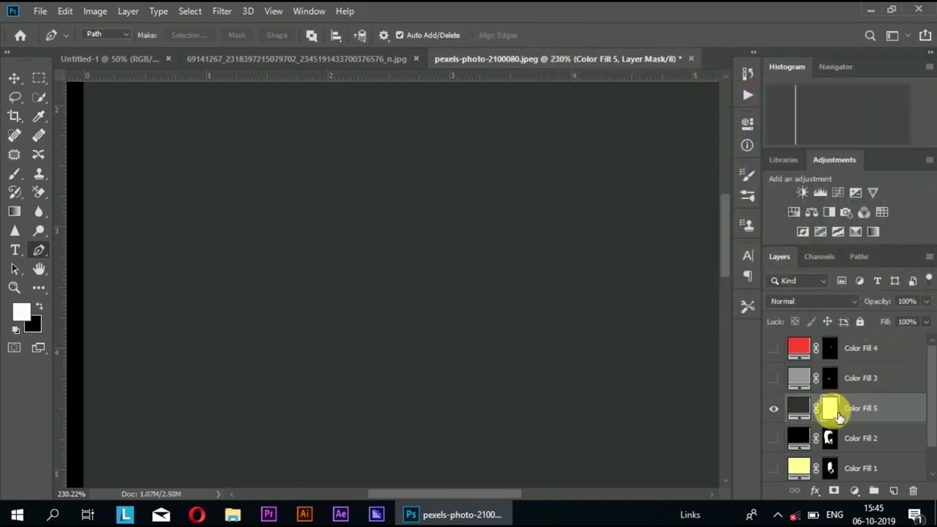
pyautogui.hotkey('ctrl', 'i')
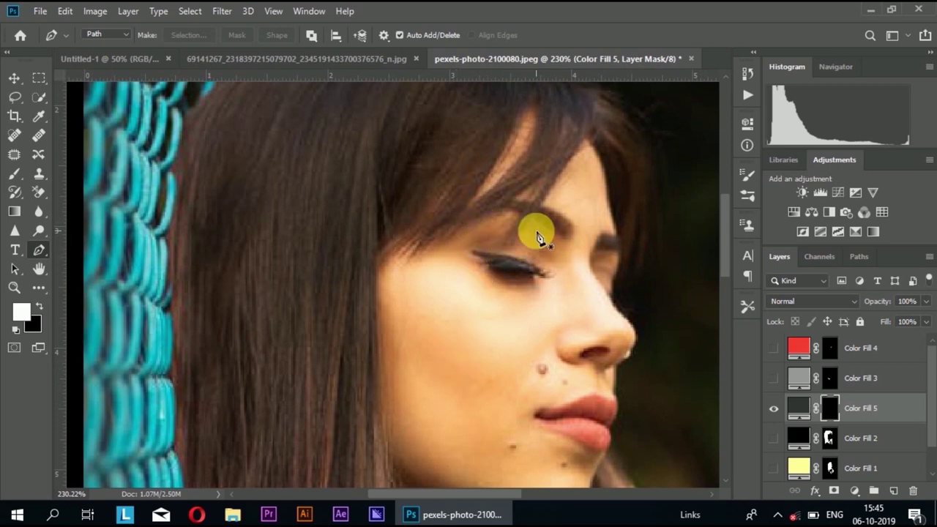
# - Trace a closed curved pen path around the near eyebrow
pyautogui.scroll(2, 537, 234)
pyautogui.scroll(1, 537, 234)
pyautogui.scroll(1, 537, 234)
pyautogui.scroll(2, 537, 234)
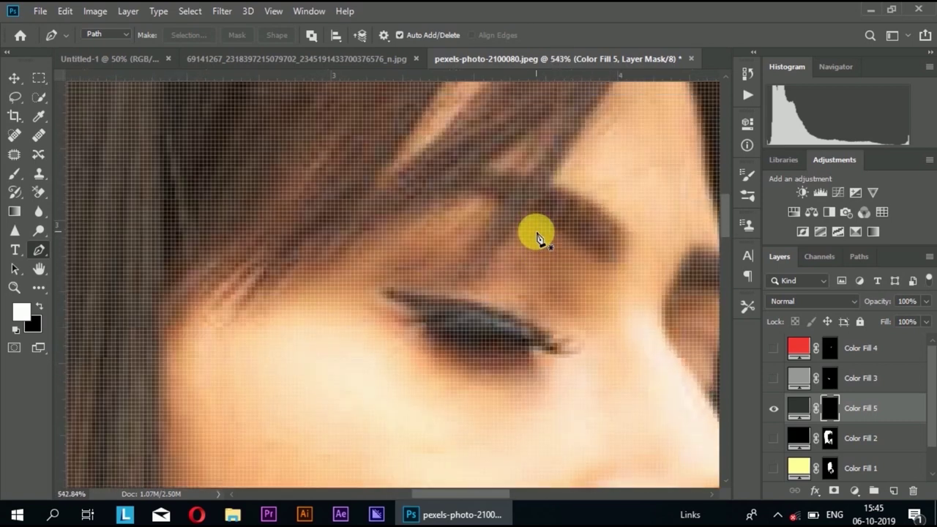
pyautogui.scroll(1, 537, 234)
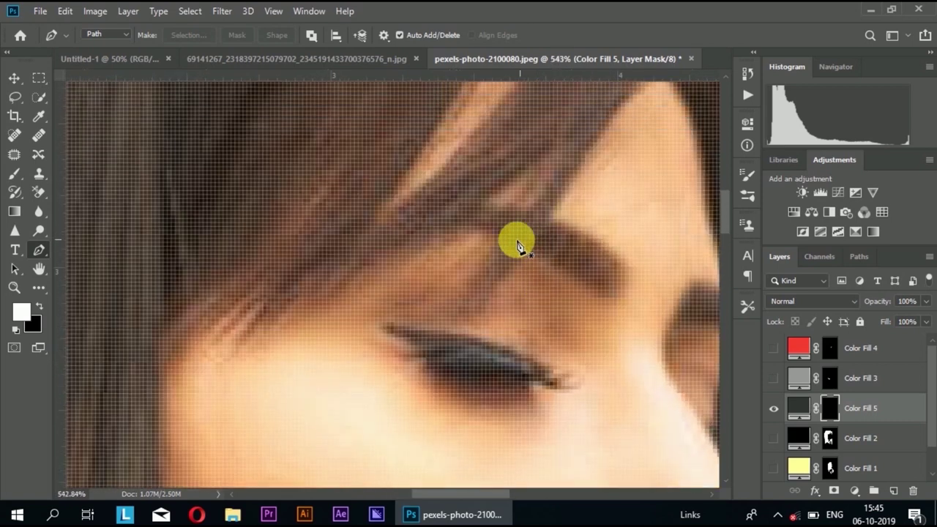
pyautogui.click(462, 227)
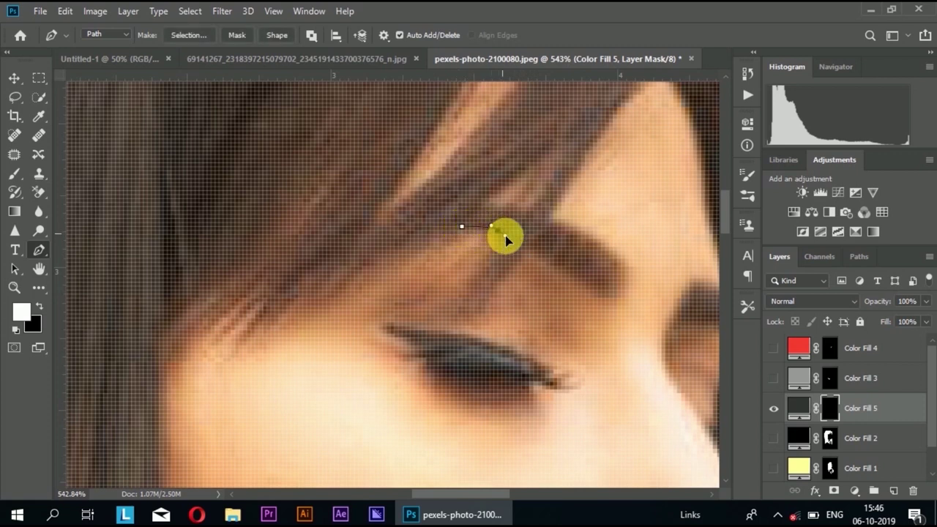
pyautogui.moveTo(510, 238); pyautogui.dragTo(510, 235)
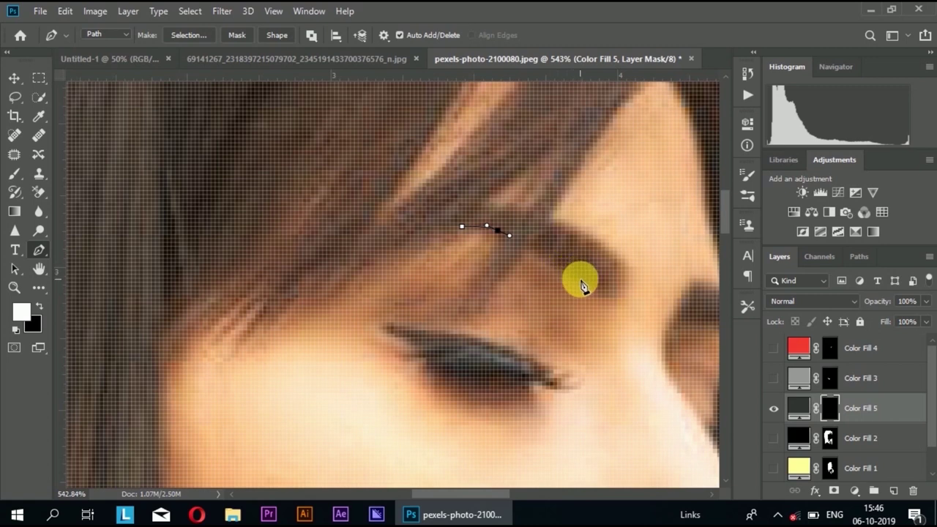
pyautogui.click(574, 270)
pyautogui.moveTo(593, 290); pyautogui.dragTo(619, 282)
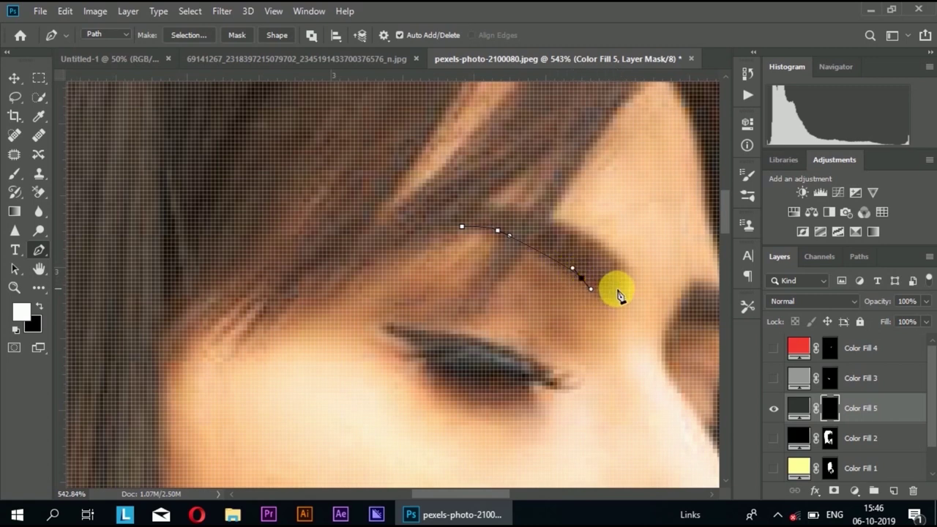
pyautogui.moveTo(593, 238); pyautogui.dragTo(556, 220)
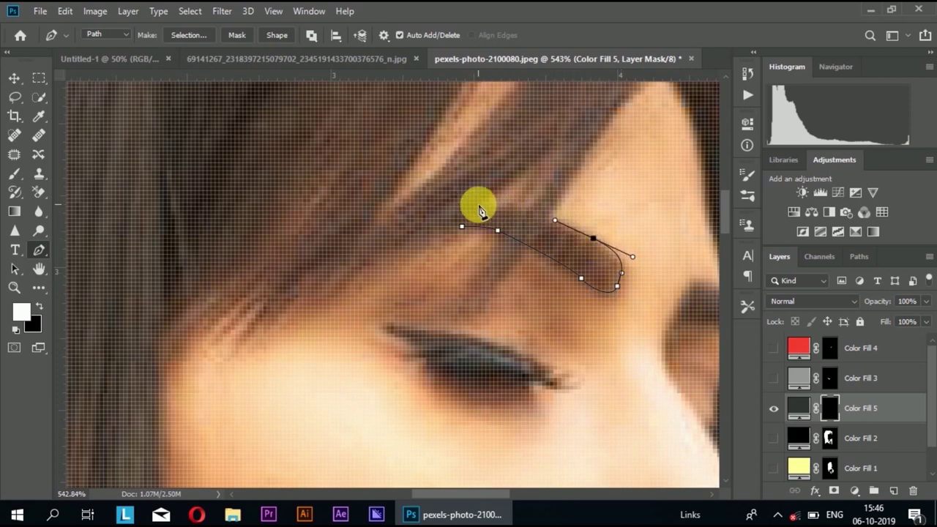
pyautogui.moveTo(478, 204); pyautogui.dragTo(422, 211)
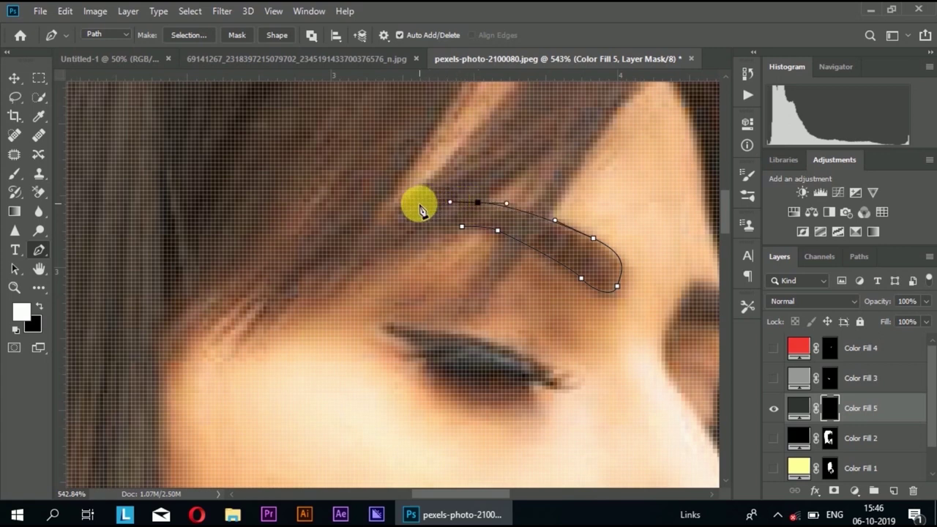
pyautogui.click(462, 228)
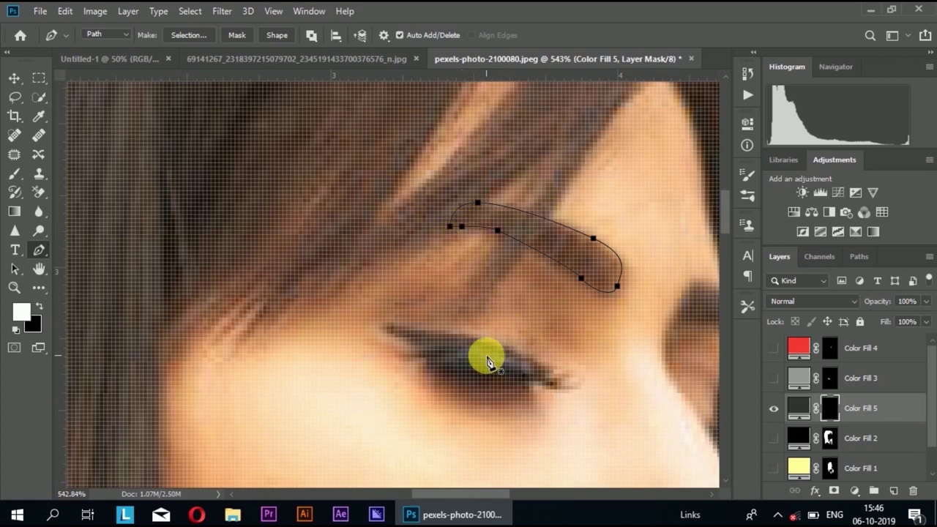
# - Trace the upper eyelid line and curve it back along the lower lid
pyautogui.scroll(-1, 489, 360)
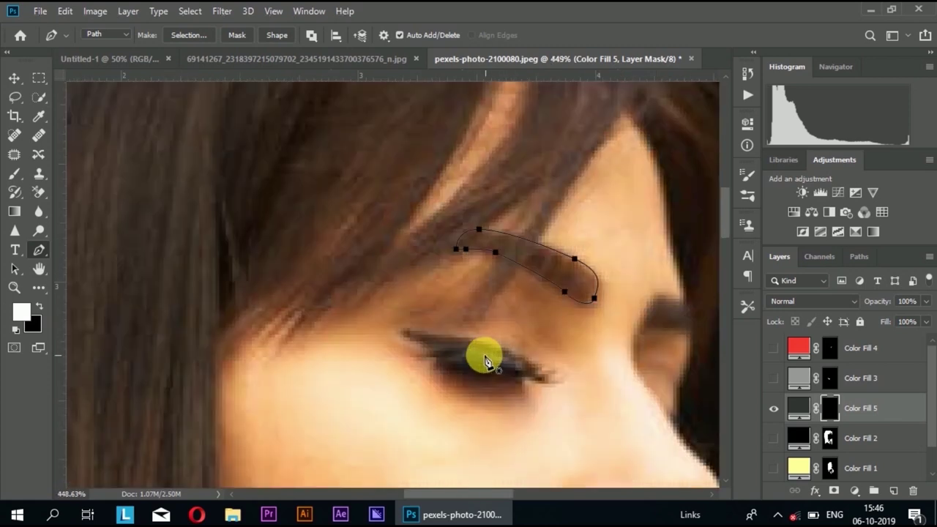
pyautogui.click(400, 335)
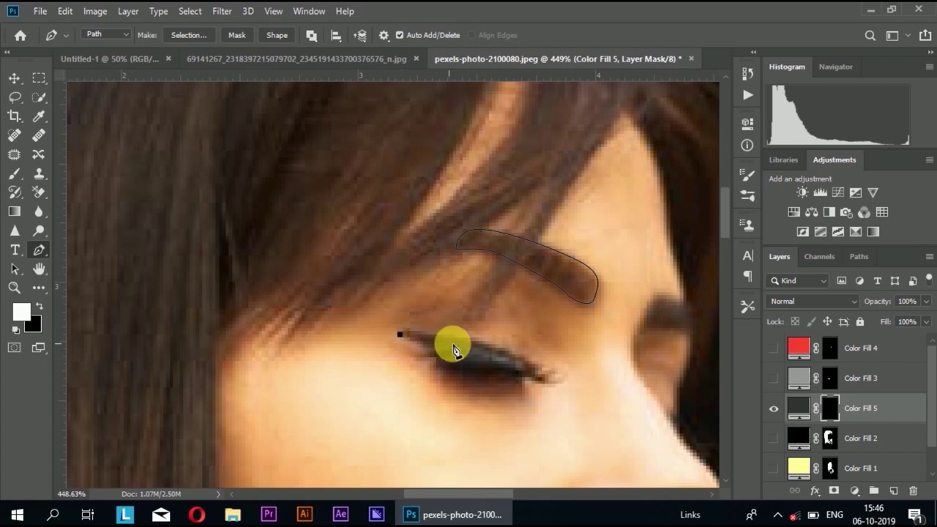
pyautogui.click(505, 353)
pyautogui.moveTo(526, 367); pyautogui.dragTo(535, 370)
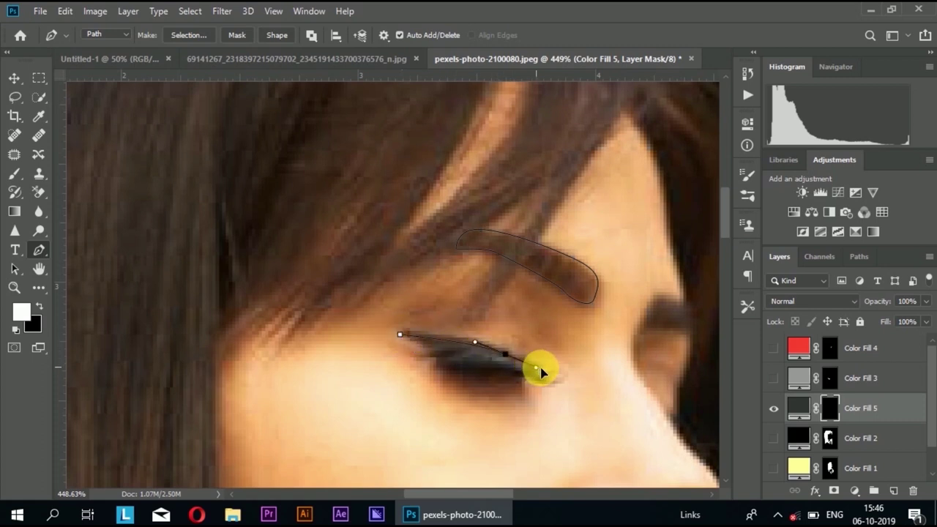
pyautogui.click(545, 380)
pyautogui.moveTo(515, 372)
pyautogui.mouseDown()
pyautogui.moveTo(472, 373)
pyautogui.moveTo(405, 343)
pyautogui.mouseUp()
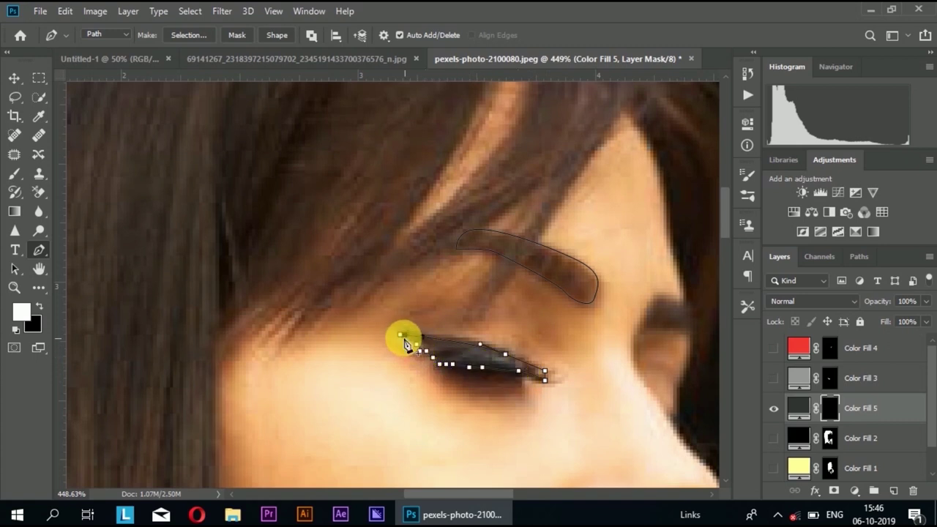
# - Outline the far eyebrow with a closed pen path
pyautogui.moveTo(523, 408); pyautogui.dragTo(313, 387)
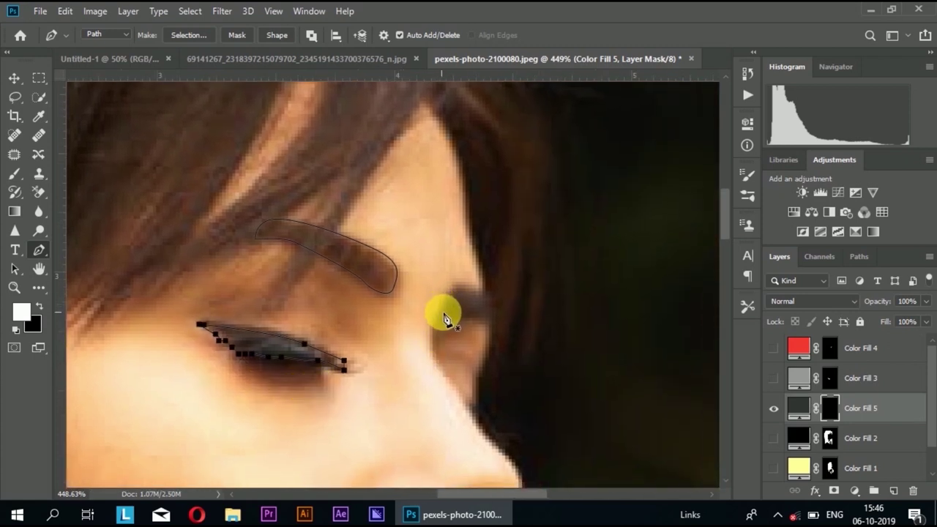
pyautogui.click(442, 311)
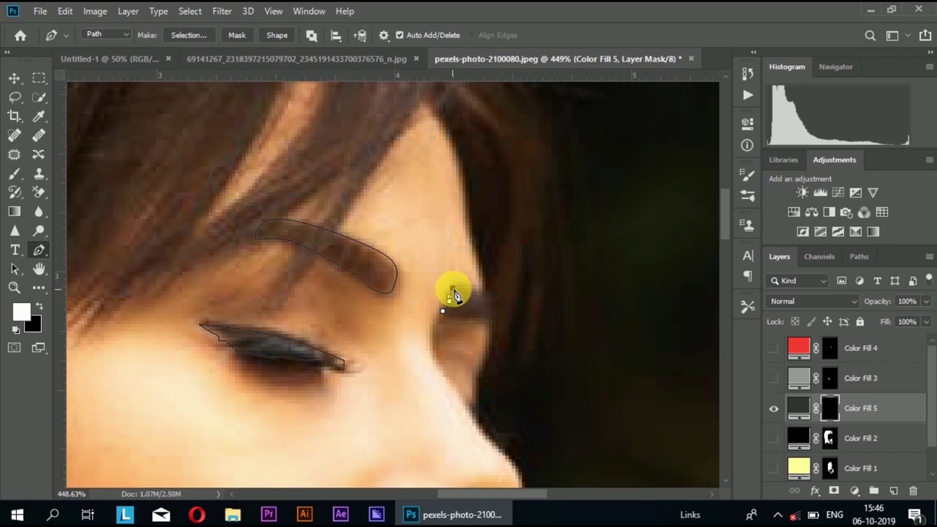
pyautogui.click(453, 288)
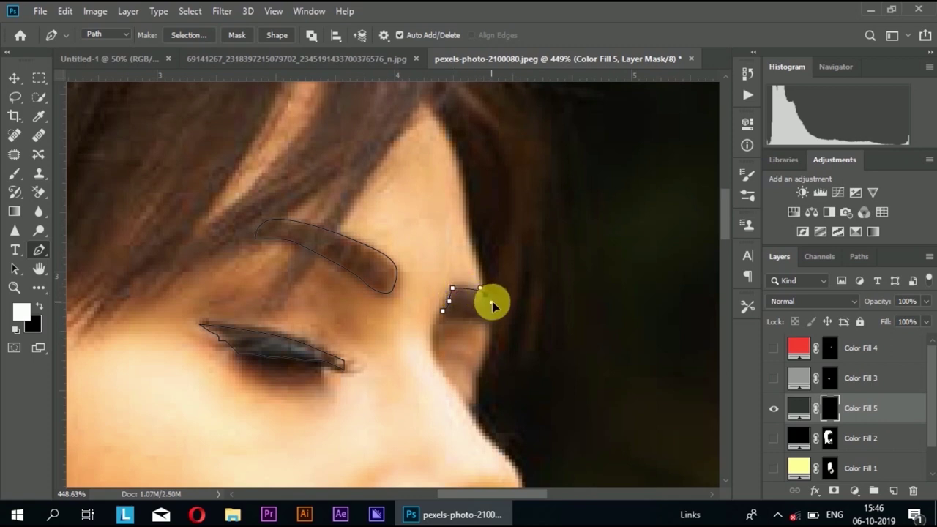
pyautogui.click(494, 302)
pyautogui.click(488, 321)
pyautogui.click(477, 318)
pyautogui.click(471, 318)
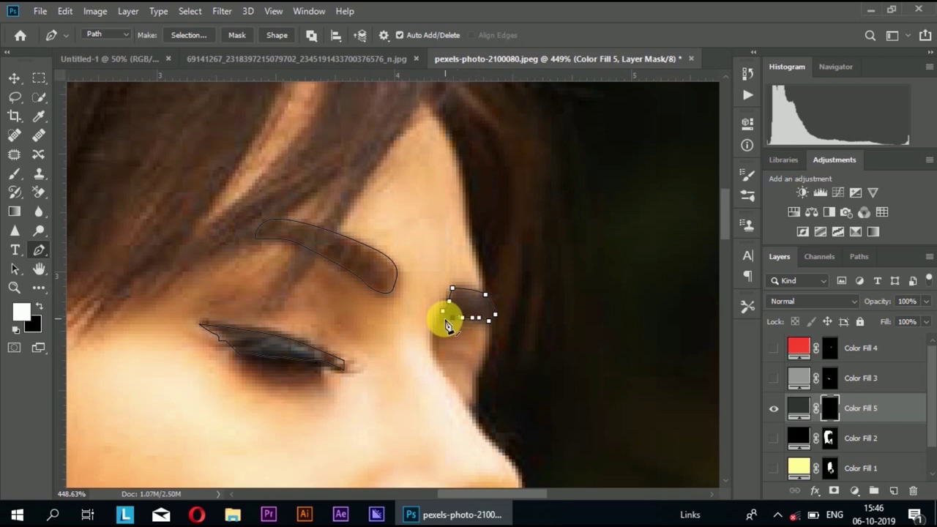
pyautogui.click(443, 312)
# - Trace a curved pen path around the nostril
pyautogui.scroll(-3, 443, 337)
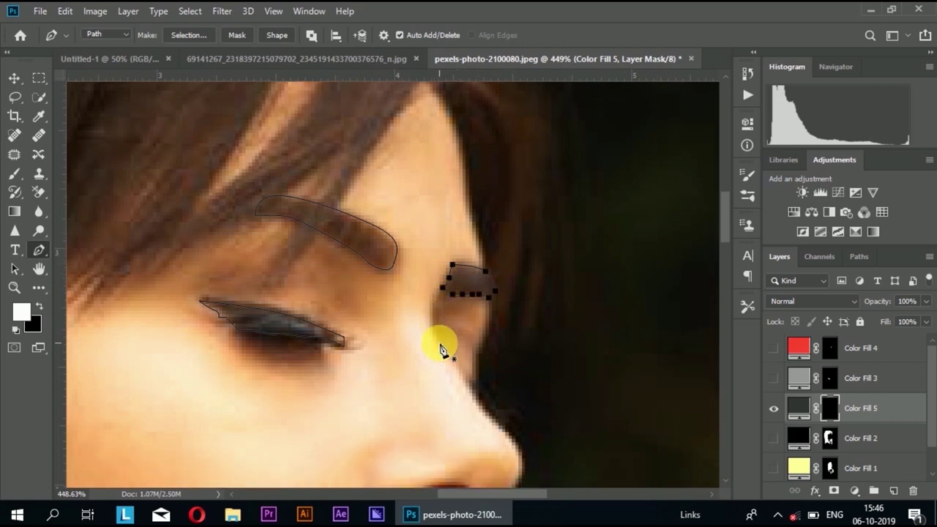
pyautogui.scroll(-1, 442, 350)
pyautogui.scroll(-1, 442, 364)
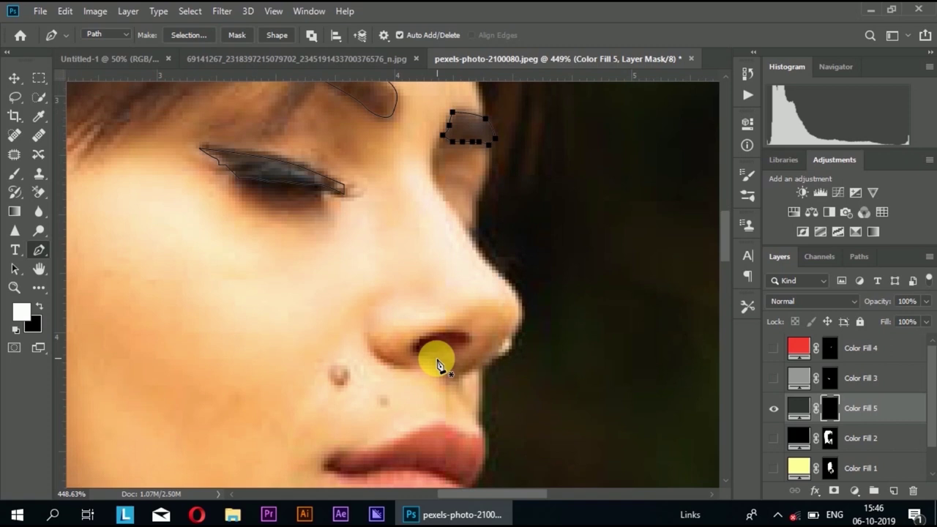
pyautogui.scroll(2, 438, 364)
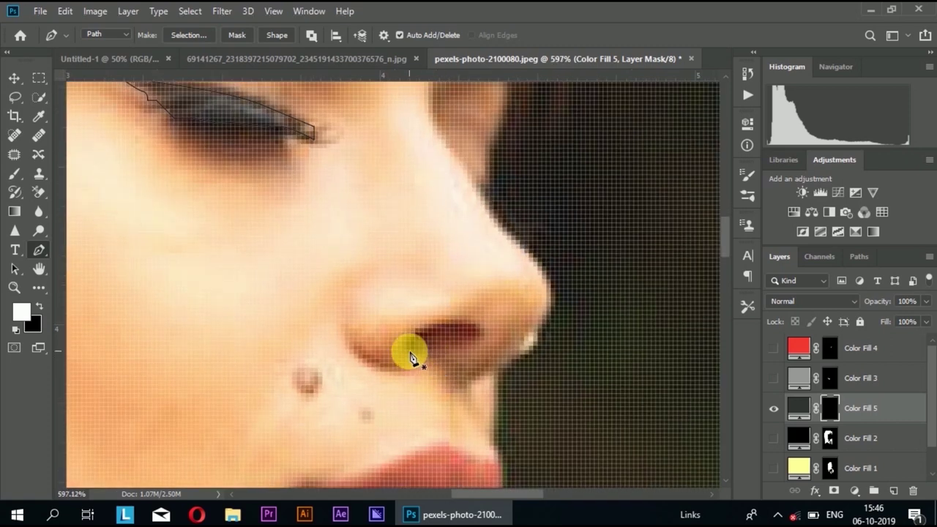
pyautogui.click(409, 347)
pyautogui.moveTo(454, 323)
pyautogui.mouseDown()
pyautogui.moveTo(487, 325)
pyautogui.moveTo(435, 355)
pyautogui.mouseUp()
# - Trace a curved pen path along the lip parting line to the mouth corner
pyautogui.scroll(-2, 417, 363)
pyautogui.scroll(-2, 406, 370)
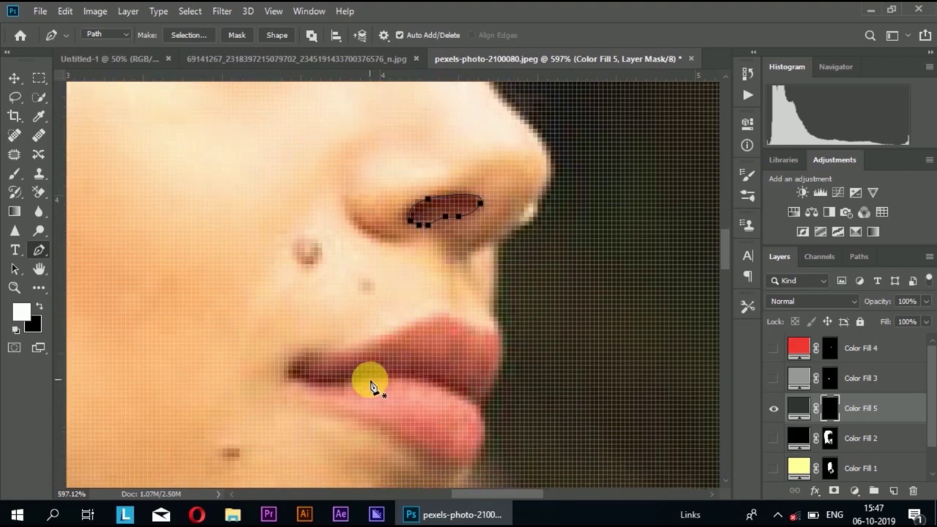
pyautogui.scroll(1, 363, 379)
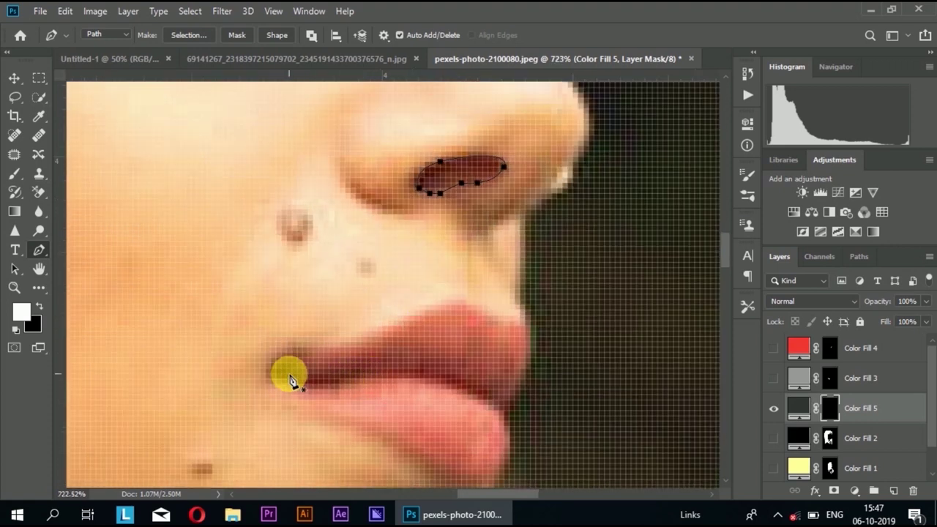
pyautogui.scroll(-1, 300, 384)
pyautogui.scroll(1, 305, 385)
pyautogui.click(312, 384)
pyautogui.moveTo(371, 369); pyautogui.dragTo(389, 366)
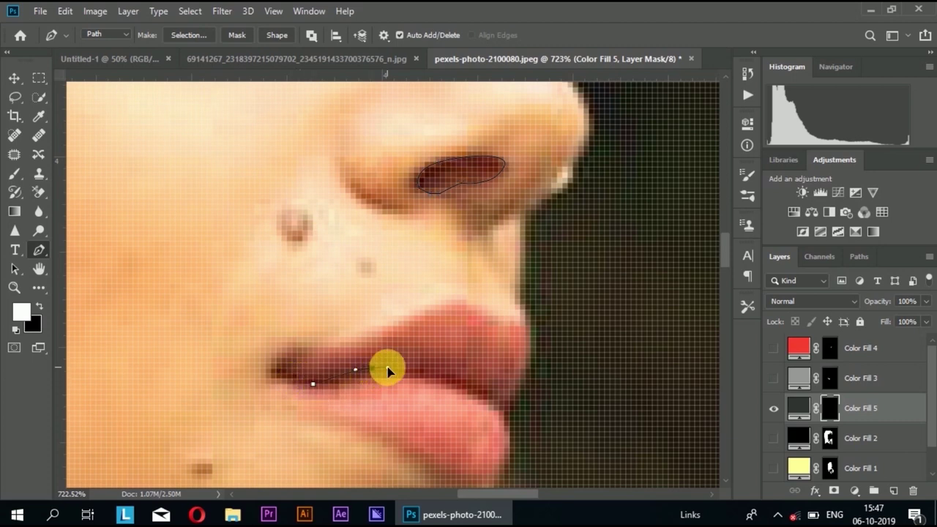
pyautogui.scroll(-3, 432, 381)
pyautogui.scroll(3, 443, 384)
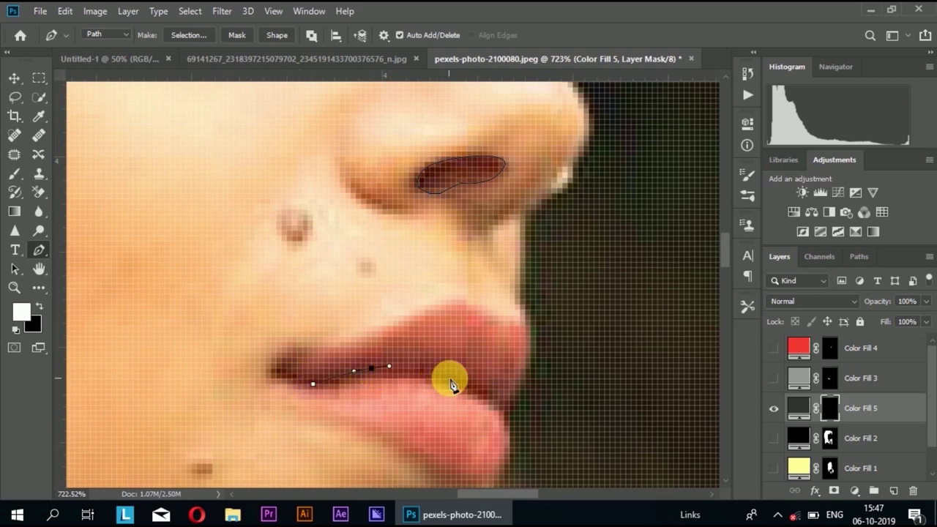
pyautogui.moveTo(451, 378); pyautogui.dragTo(466, 383)
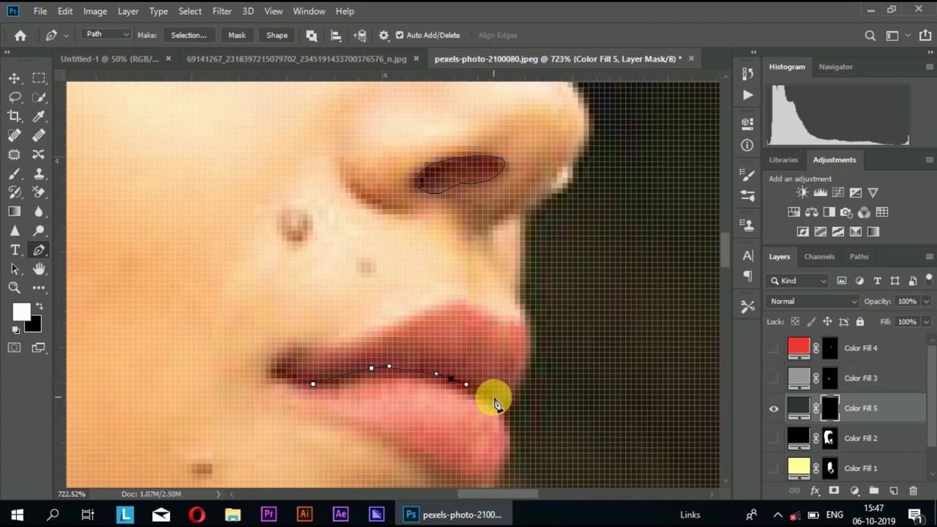
pyautogui.moveTo(492, 412)
pyautogui.mouseDown()
pyautogui.moveTo(418, 389)
pyautogui.moveTo(300, 388)
pyautogui.mouseUp()
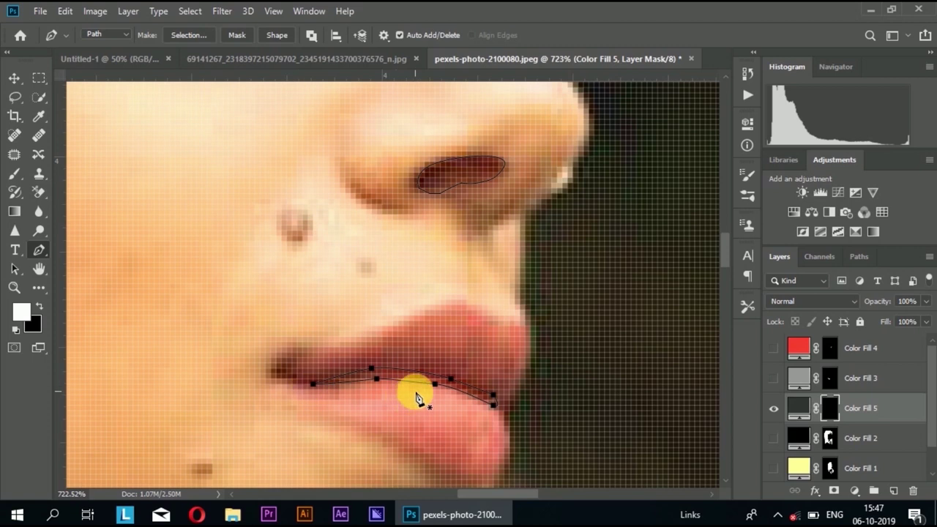
pyautogui.scroll(-2, 416, 398)
pyautogui.scroll(-2, 418, 397)
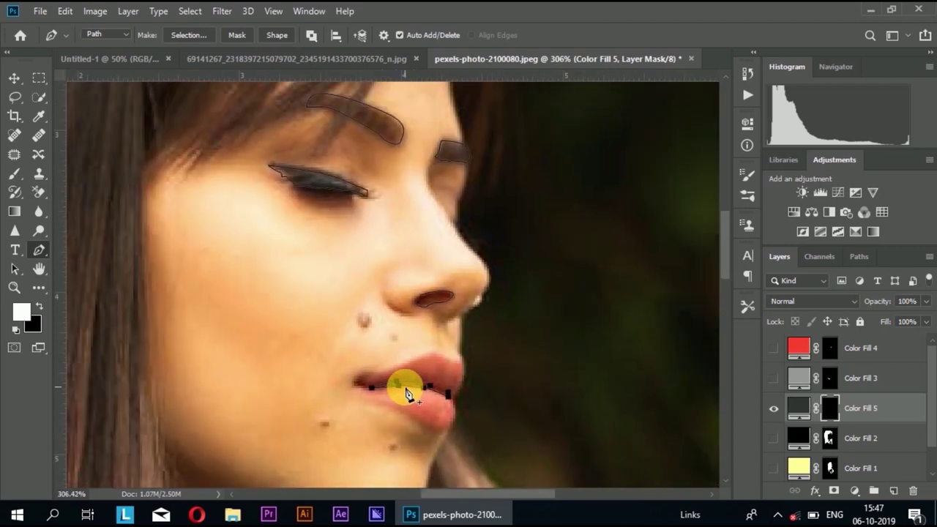
pyautogui.scroll(-1, 408, 394)
pyautogui.scroll(-1, 409, 394)
pyautogui.scroll(-1, 409, 394)
pyautogui.scroll(-2, 409, 393)
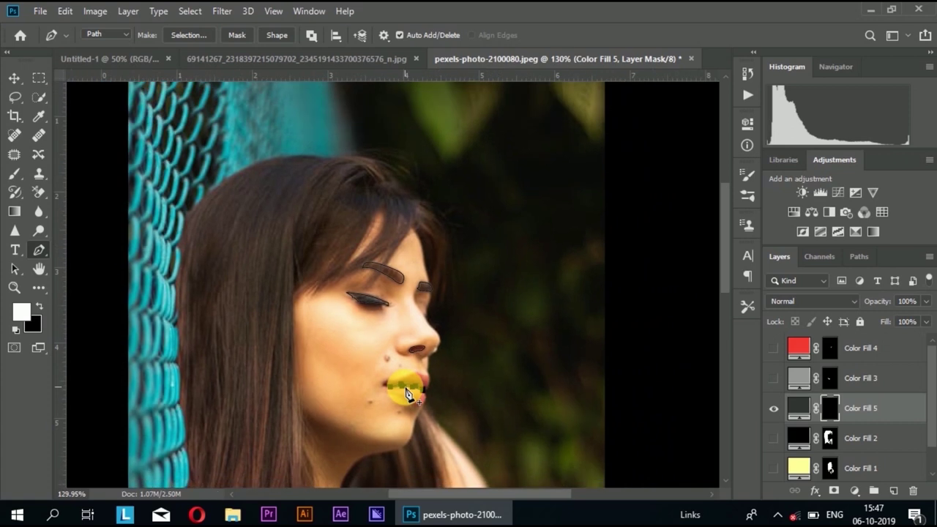
pyautogui.scroll(-1, 409, 394)
pyautogui.scroll(-1, 408, 394)
pyautogui.scroll(-2, 408, 394)
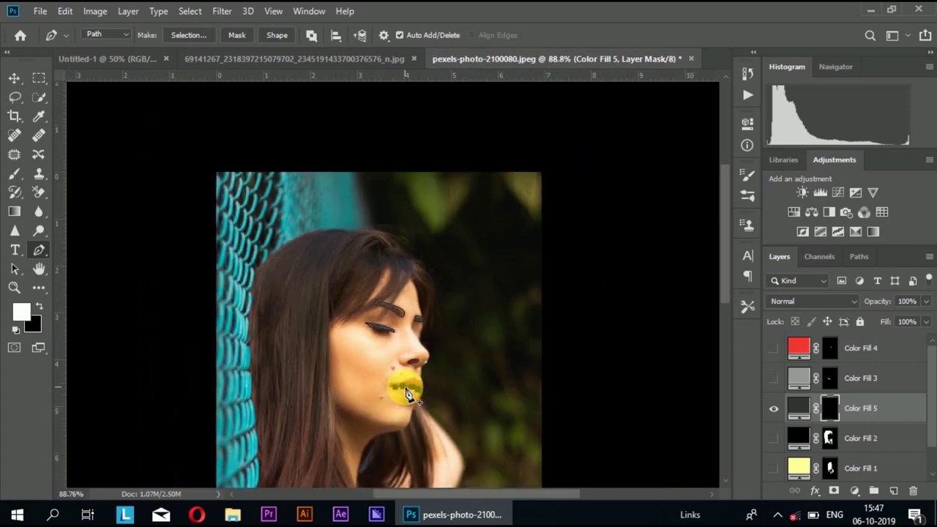
pyautogui.scroll(4, 409, 394)
pyautogui.scroll(2, 409, 394)
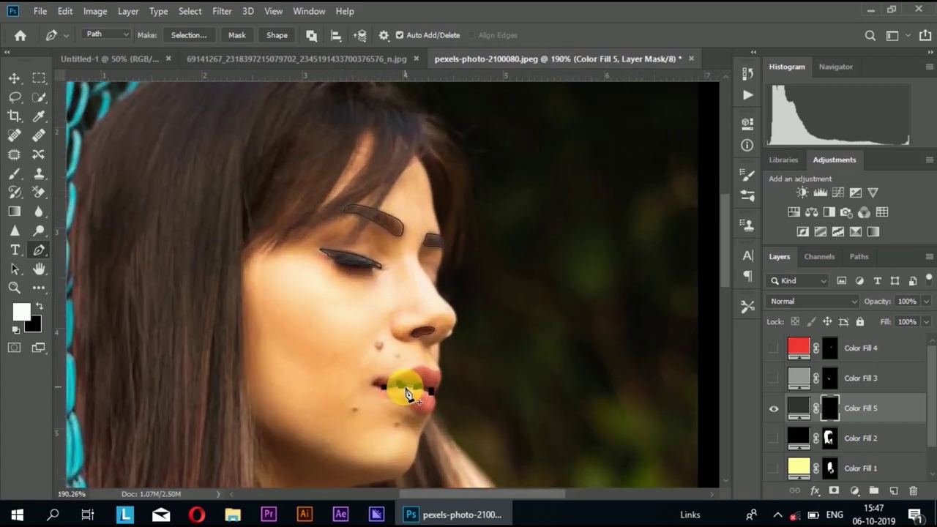
pyautogui.scroll(1, 409, 394)
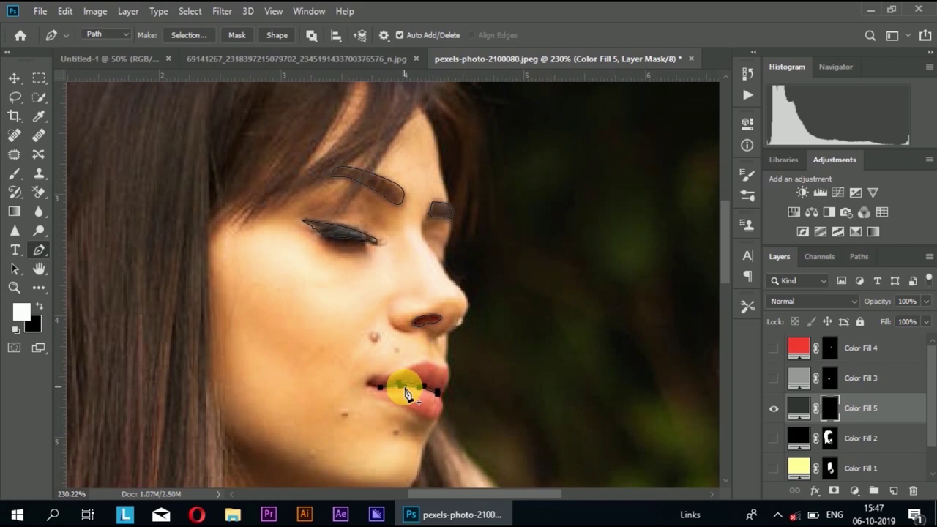
# - Load the feature paths as a selection and show the skin, hair, shadow and lips fills
pyautogui.hotkey('ctrl', 'Return')
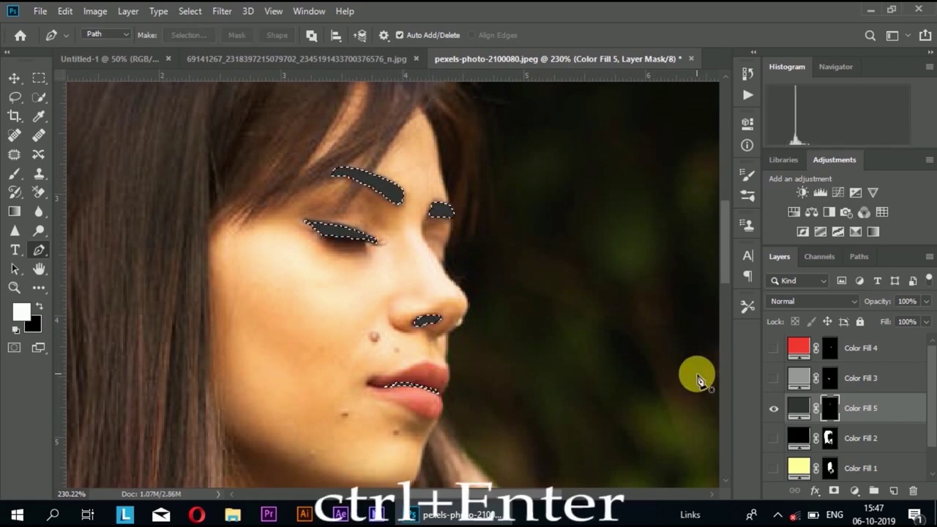
pyautogui.click(774, 467)
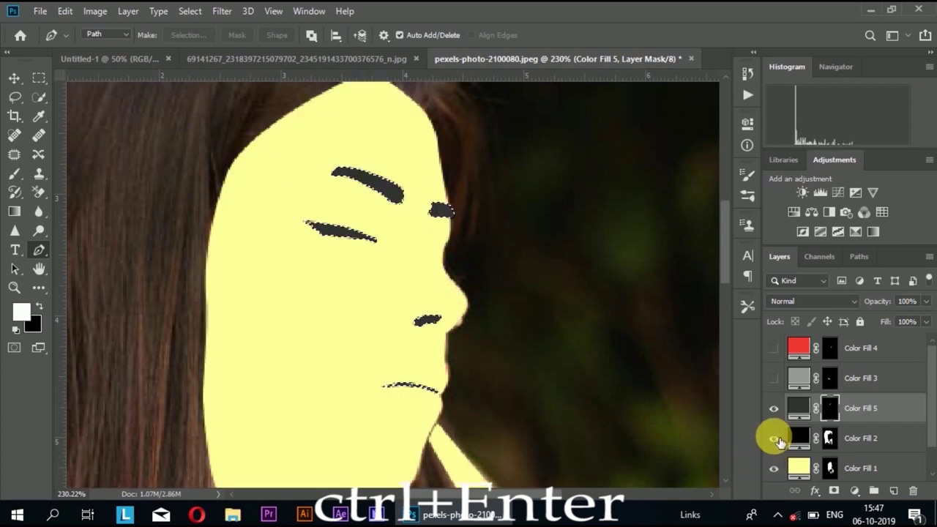
pyautogui.click(774, 438)
pyautogui.click(774, 378)
pyautogui.click(774, 348)
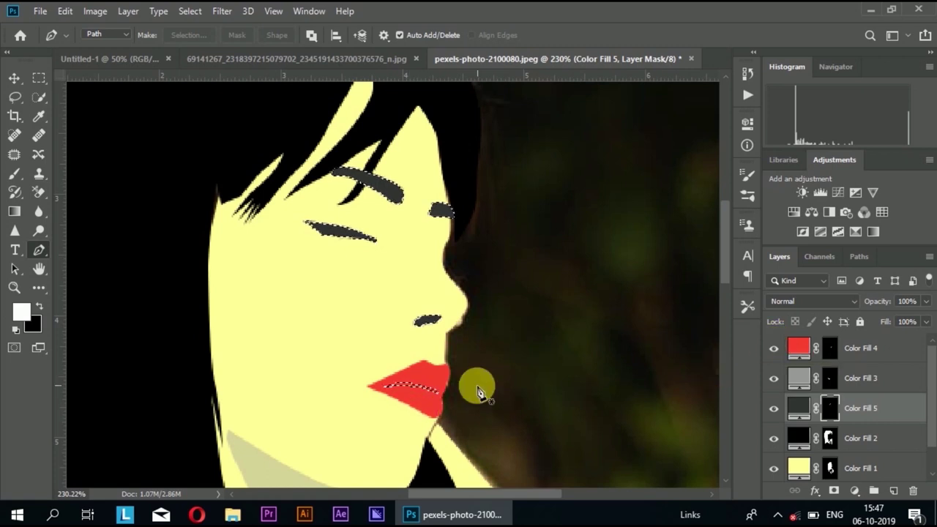
# - Hide all five colour fill layers so the original photo shows
pyautogui.scroll(-4, 441, 387)
pyautogui.scroll(-2, 441, 386)
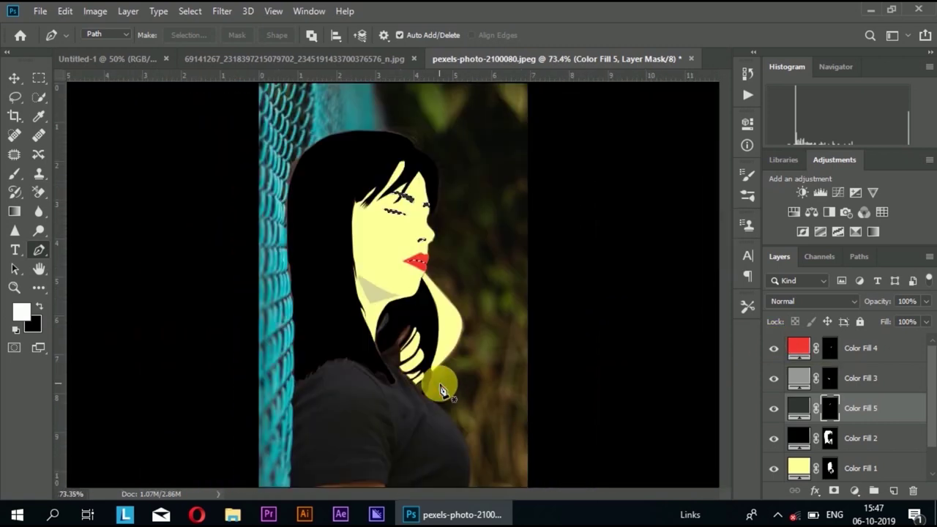
pyautogui.scroll(2, 423, 308)
pyautogui.scroll(-2, 421, 306)
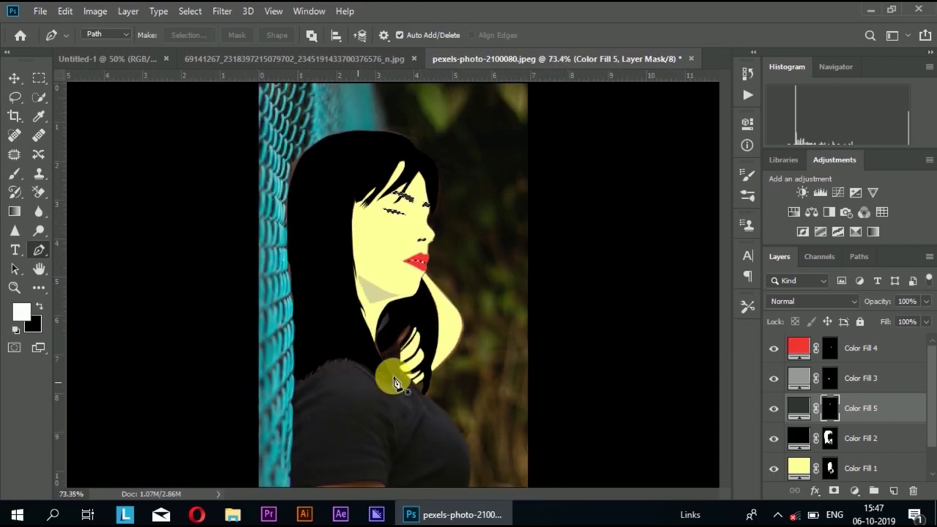
pyautogui.scroll(2, 429, 262)
pyautogui.scroll(2, 383, 219)
pyautogui.scroll(2, 391, 220)
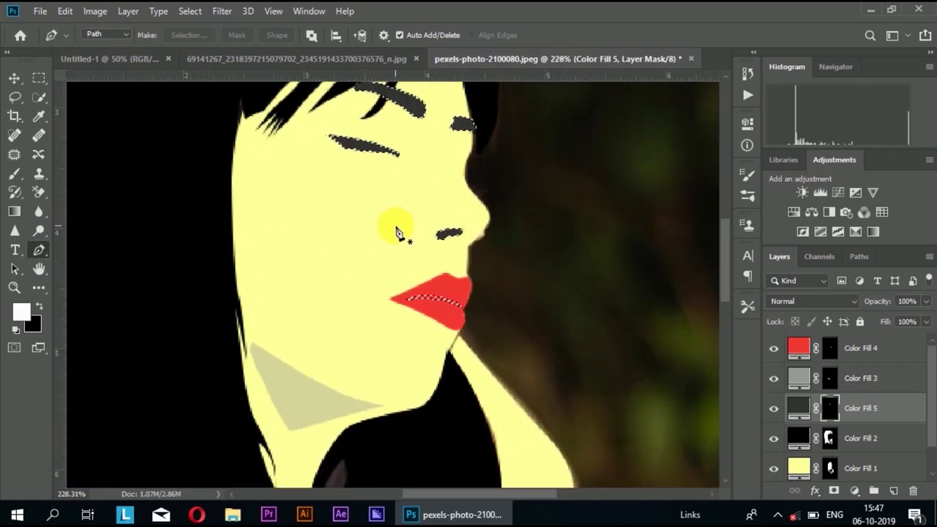
pyautogui.scroll(1, 397, 231)
pyautogui.scroll(1, 399, 232)
pyautogui.scroll(1, 401, 249)
pyautogui.scroll(1, 403, 261)
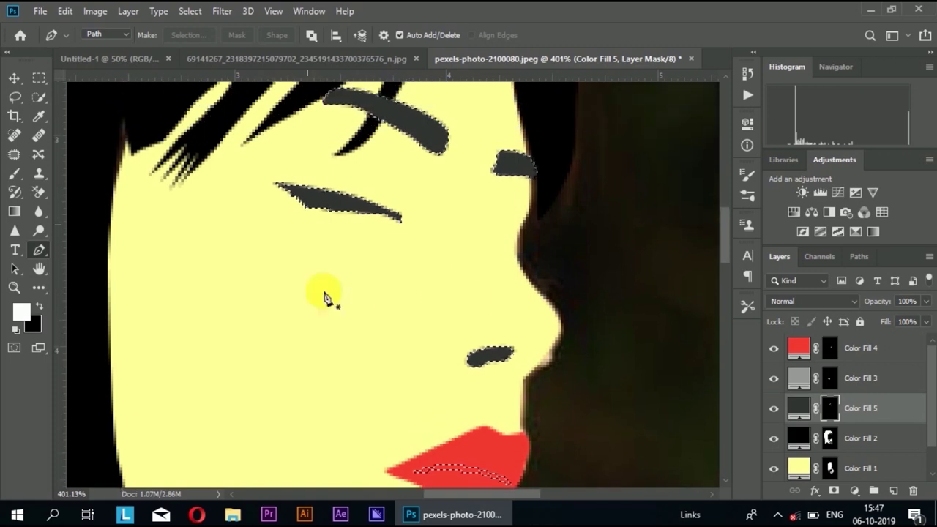
pyautogui.click(774, 437)
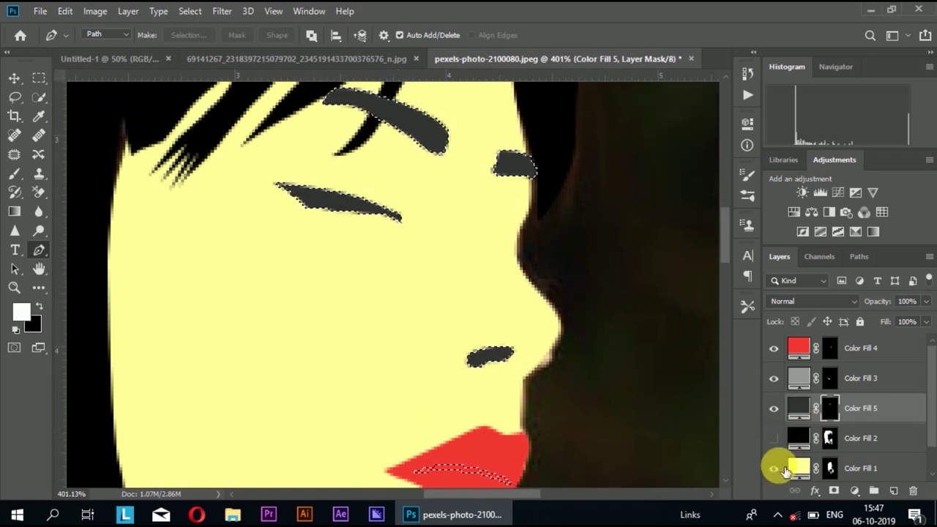
pyautogui.click(774, 468)
pyautogui.click(774, 407)
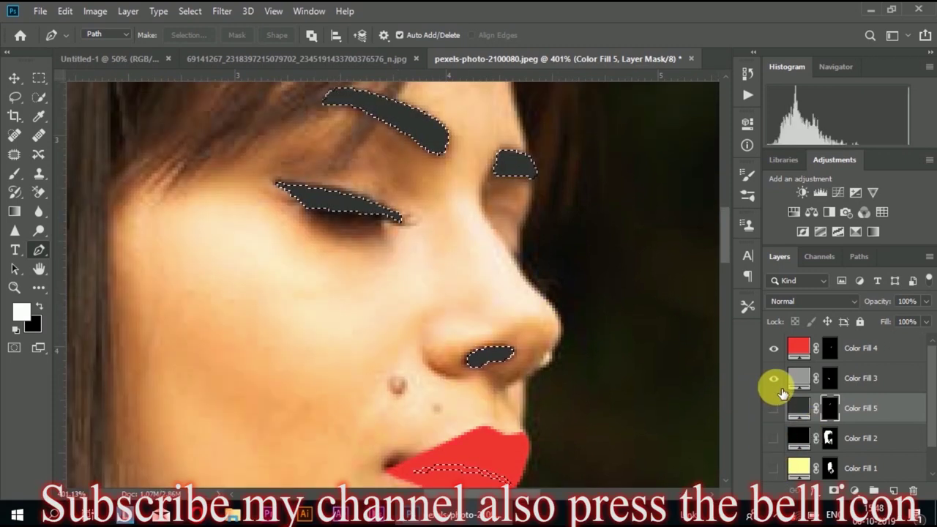
pyautogui.click(774, 378)
pyautogui.click(774, 348)
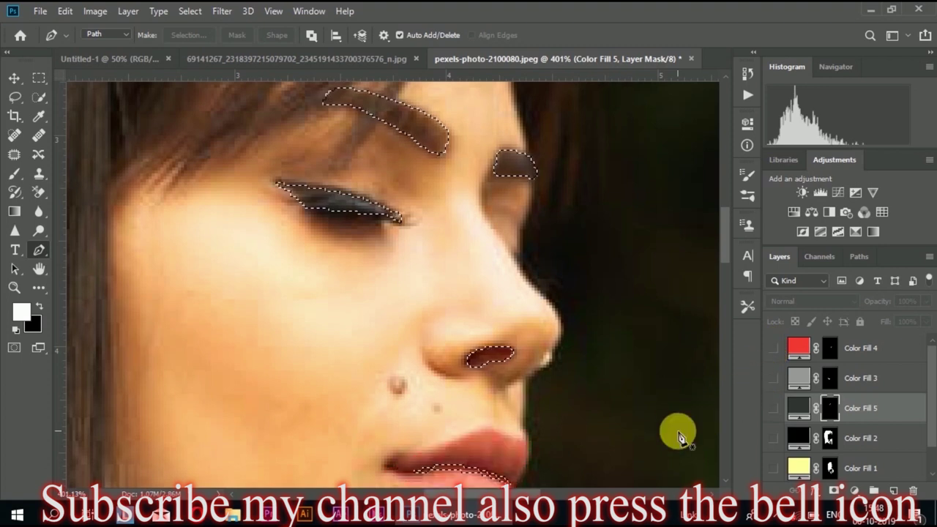
# - Deselect, then add solid fill Color Fill 6 in grey #999999 with its mask filled black
pyautogui.hotkey('ctrl', 'd')
pyautogui.scroll(3, 415, 366)
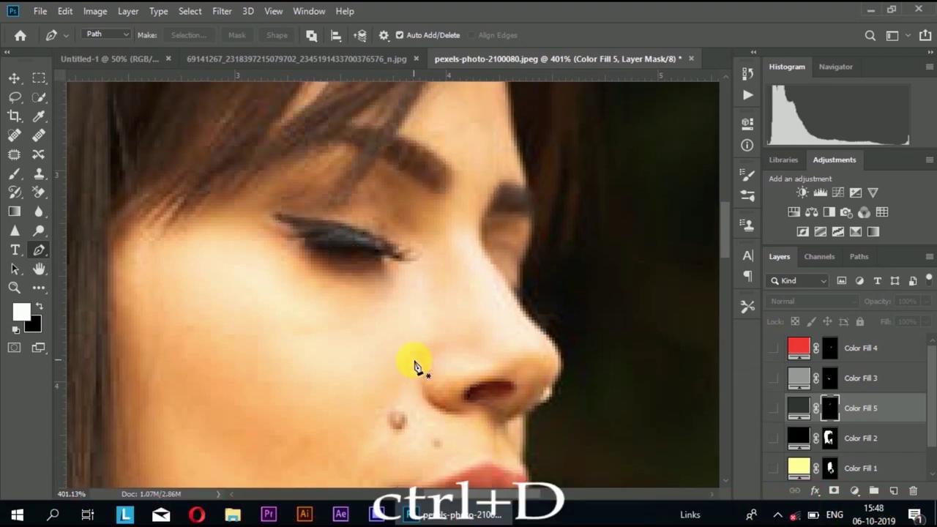
pyautogui.scroll(2, 414, 366)
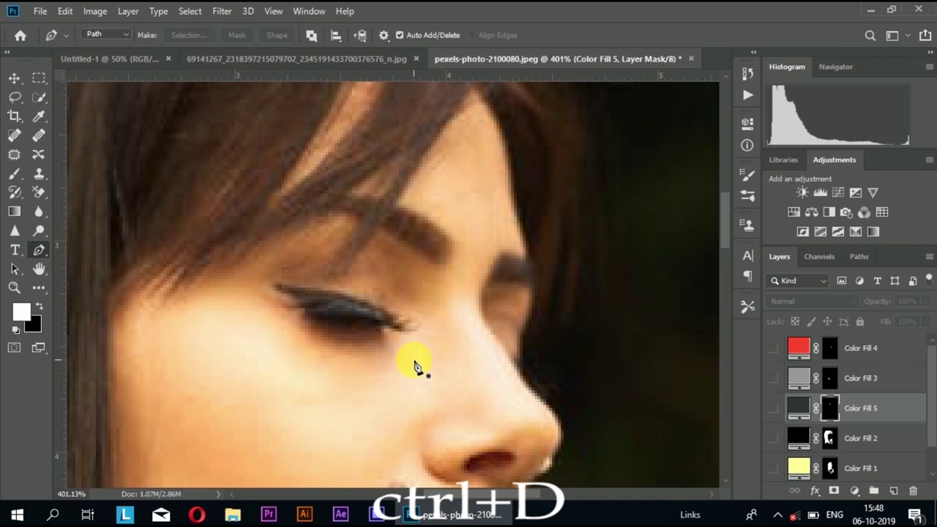
pyautogui.scroll(1, 414, 366)
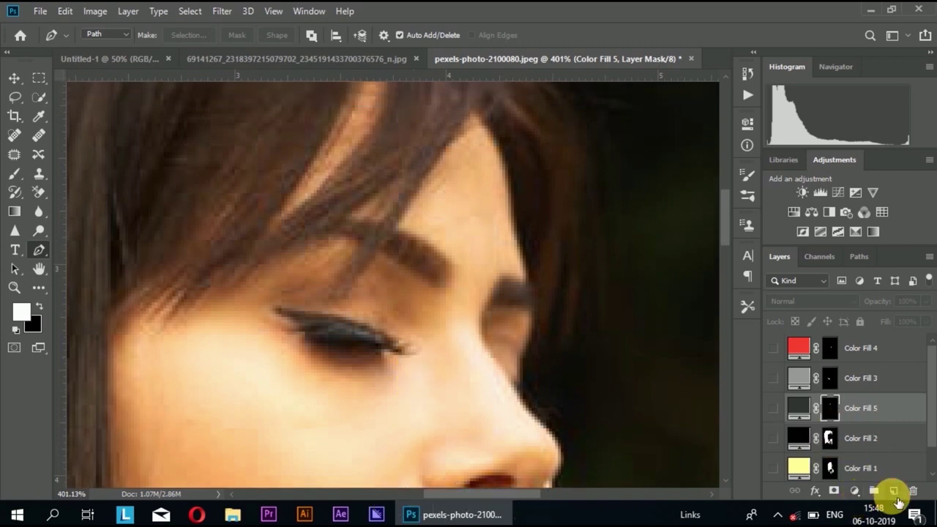
pyautogui.click(893, 491)
pyautogui.click(854, 492)
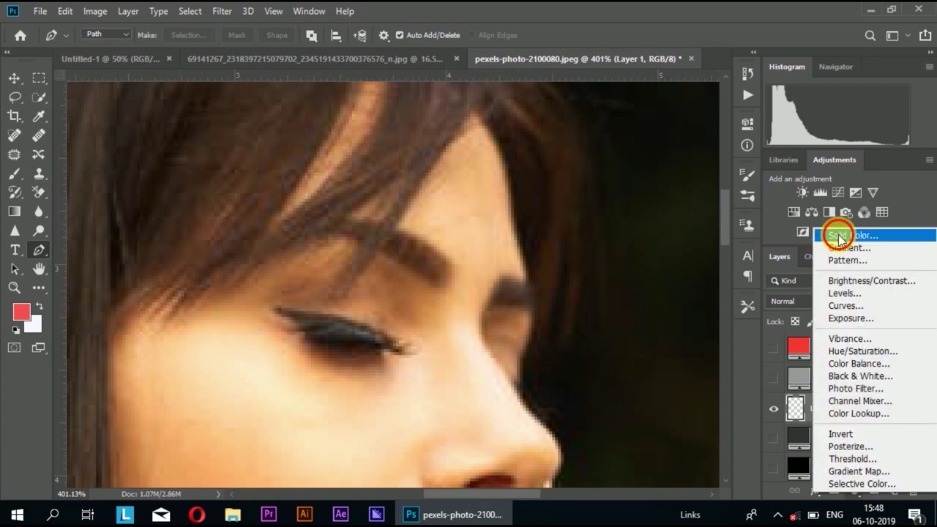
pyautogui.click(837, 236)
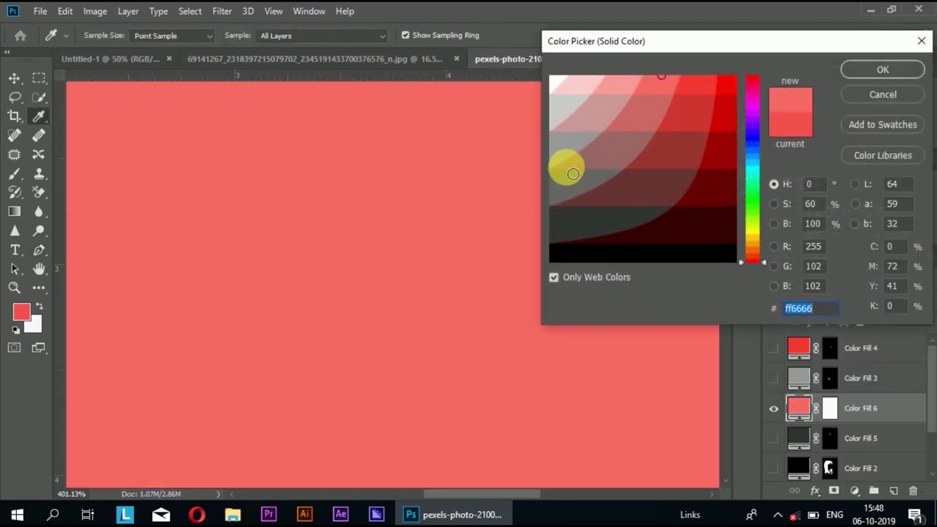
pyautogui.click(561, 117)
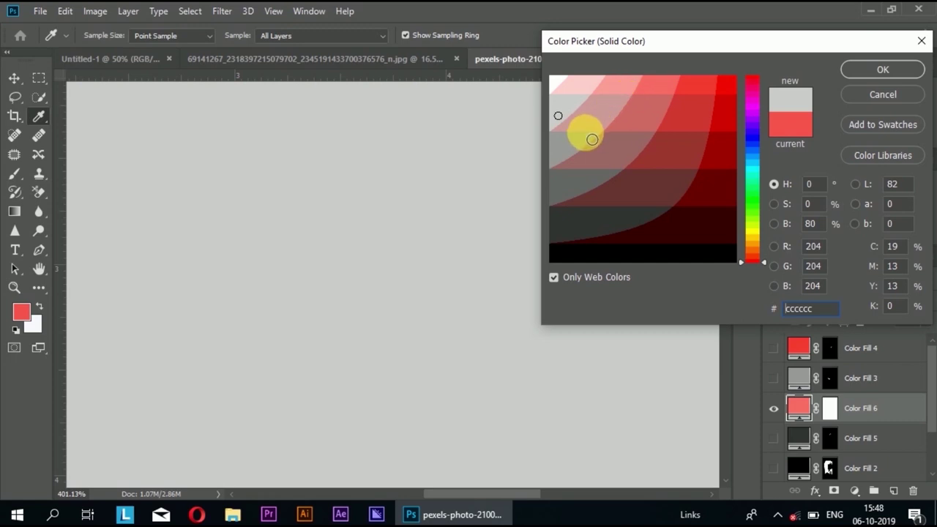
pyautogui.click(563, 141)
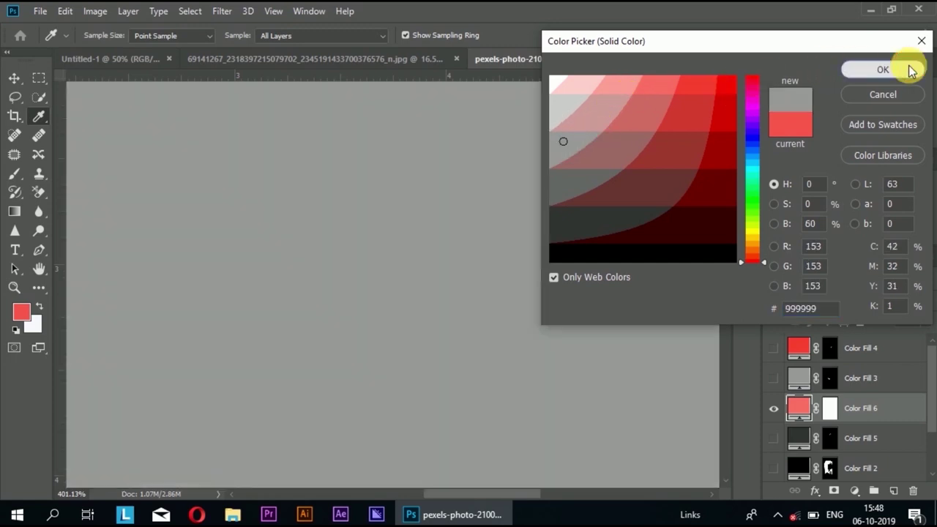
pyautogui.press('Return')
pyautogui.click(832, 408)
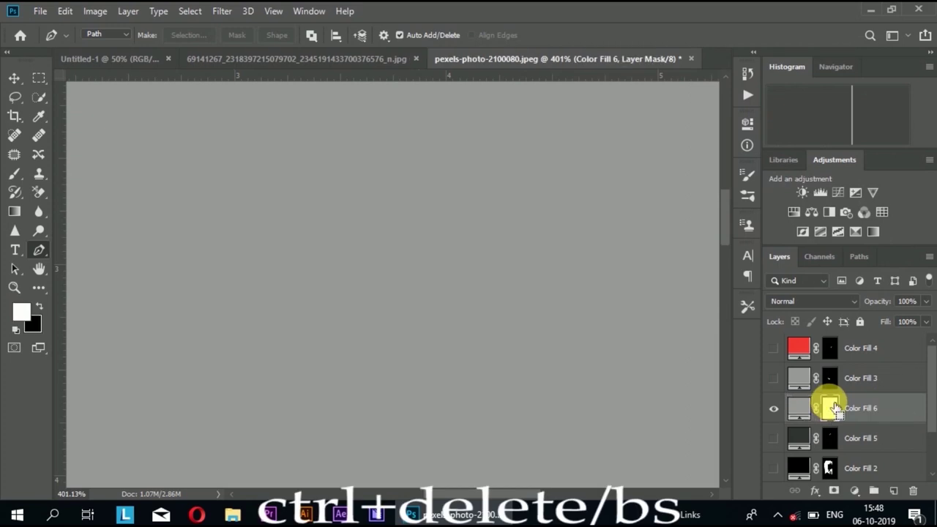
pyautogui.hotkey('ctrl', 'BackSpace')
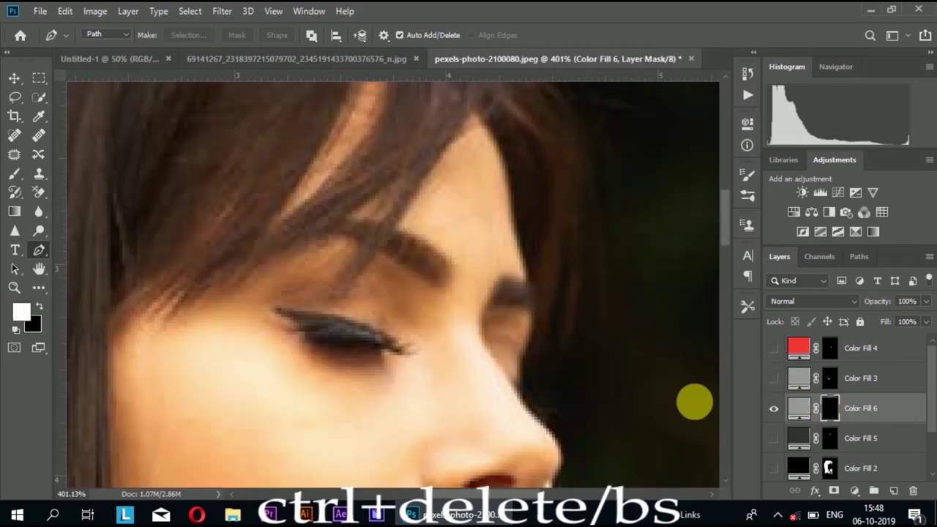
# - Trace pen paths for the shadows on the eyelid, outer eye corner and around the nostril
pyautogui.scroll(-1, 340, 386)
pyautogui.scroll(1, 341, 386)
pyautogui.click(306, 300)
pyautogui.scroll(2, 287, 307)
pyautogui.moveTo(233, 293)
pyautogui.mouseDown()
pyautogui.moveTo(310, 257)
pyautogui.moveTo(408, 325)
pyautogui.moveTo(233, 293)
pyautogui.mouseUp()
pyautogui.scroll(1, 326, 322)
pyautogui.press('Return')
pyautogui.scroll(-2, 433, 324)
pyautogui.click(455, 302)
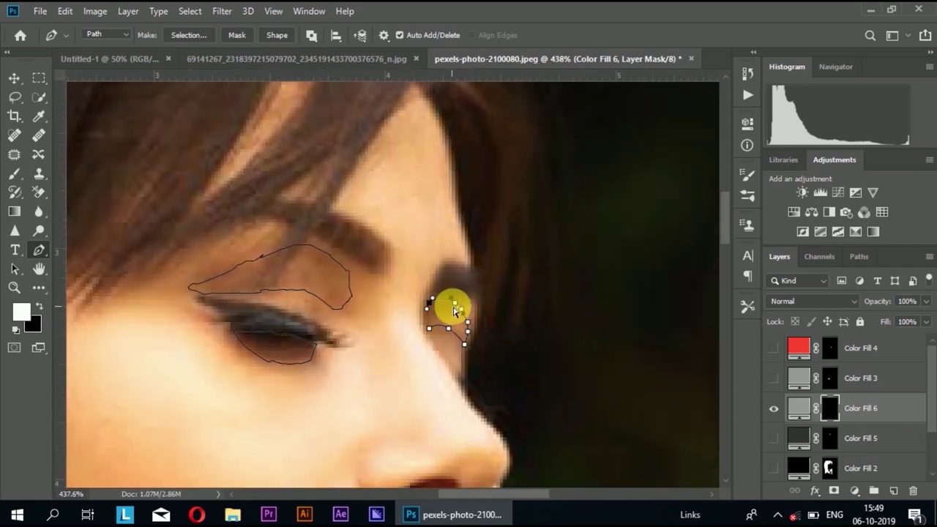
pyautogui.click(455, 303)
pyautogui.scroll(-3, 450, 342)
pyautogui.scroll(-1, 446, 314)
pyautogui.click(428, 300)
pyautogui.click(442, 316)
pyautogui.scroll(-3, 460, 313)
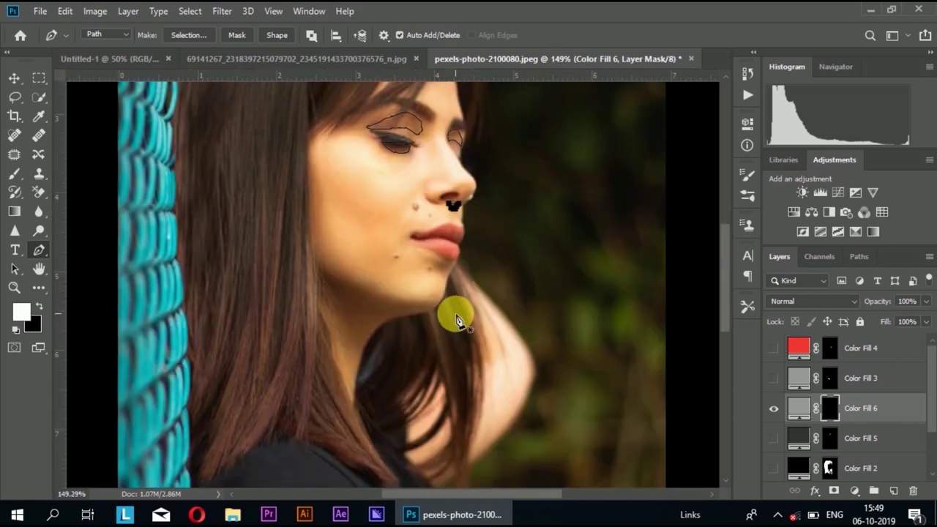
pyautogui.scroll(3, 447, 381)
pyautogui.click(432, 430)
pyautogui.click(380, 412)
pyautogui.moveTo(389, 420); pyautogui.dragTo(385, 416)
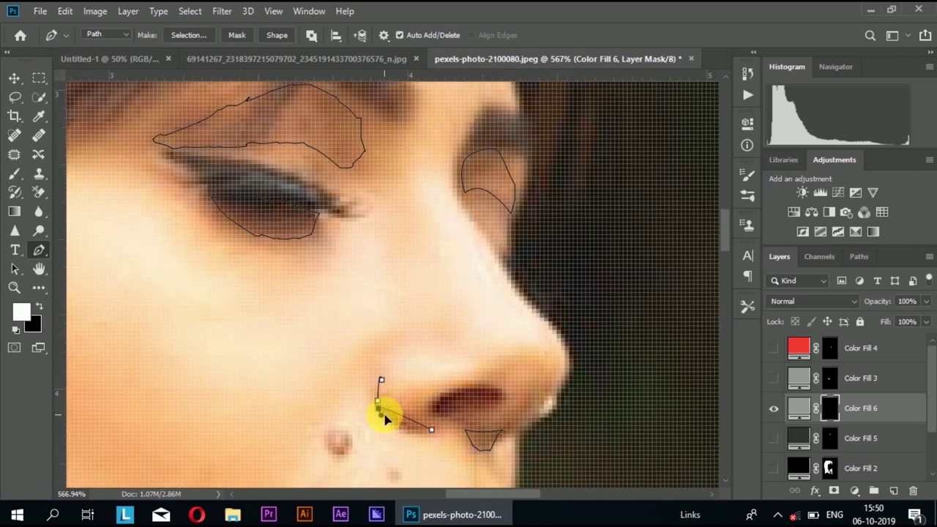
pyautogui.click(385, 414)
# - Turn the shadow paths into a selection, reveal Color Fill 6's grey there, and deselect
pyautogui.hotkey('ctrl', 'Return')
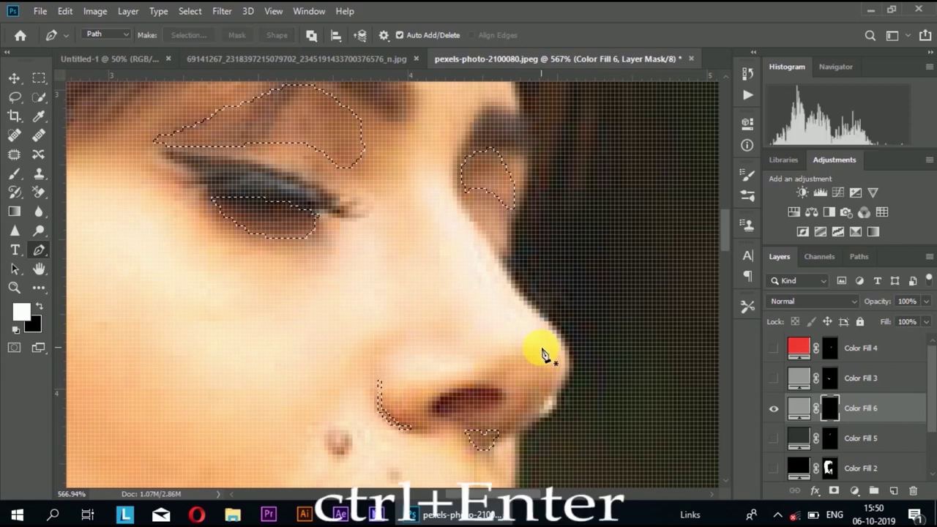
pyautogui.hotkey('alt', 'Delete')
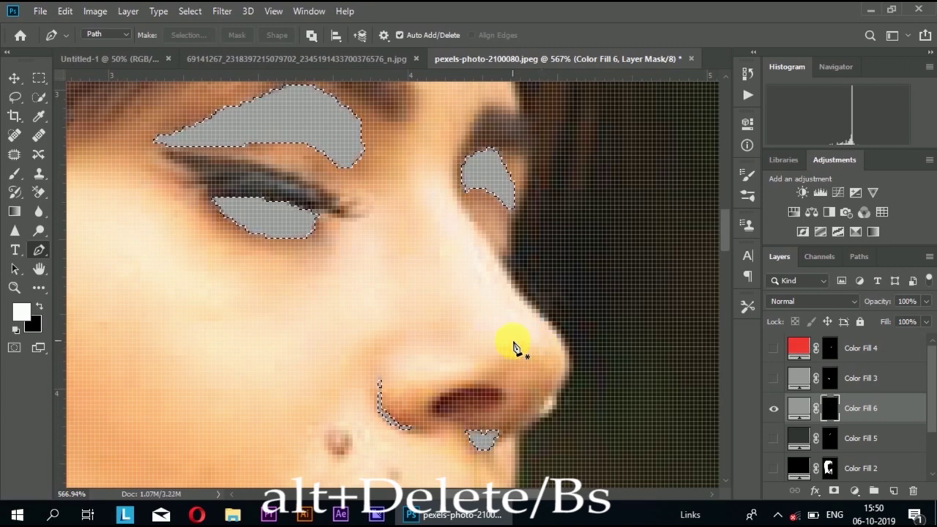
pyautogui.hotkey('ctrl', 'd')
pyautogui.scroll(-5, 515, 349)
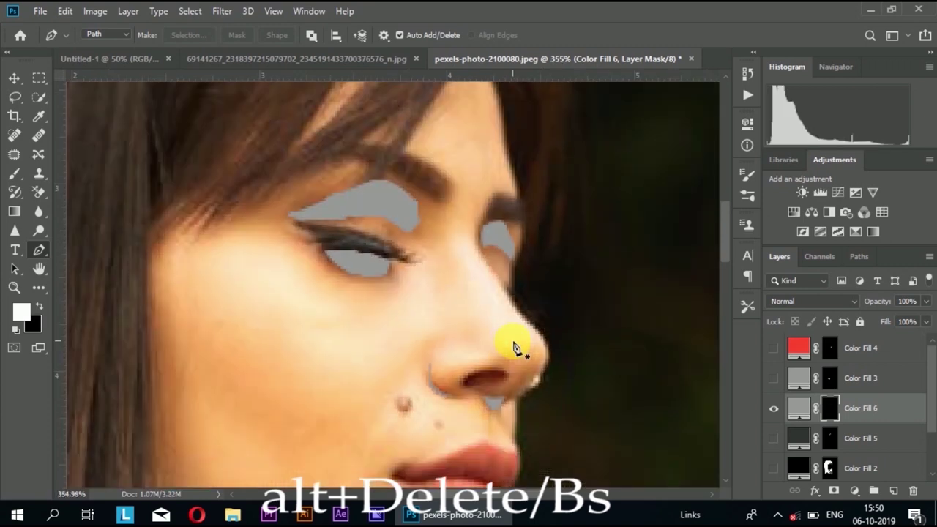
pyautogui.click(774, 348)
# - Toggle the original photo layer off and back on to check the fills
pyautogui.scroll(-5, 543, 351)
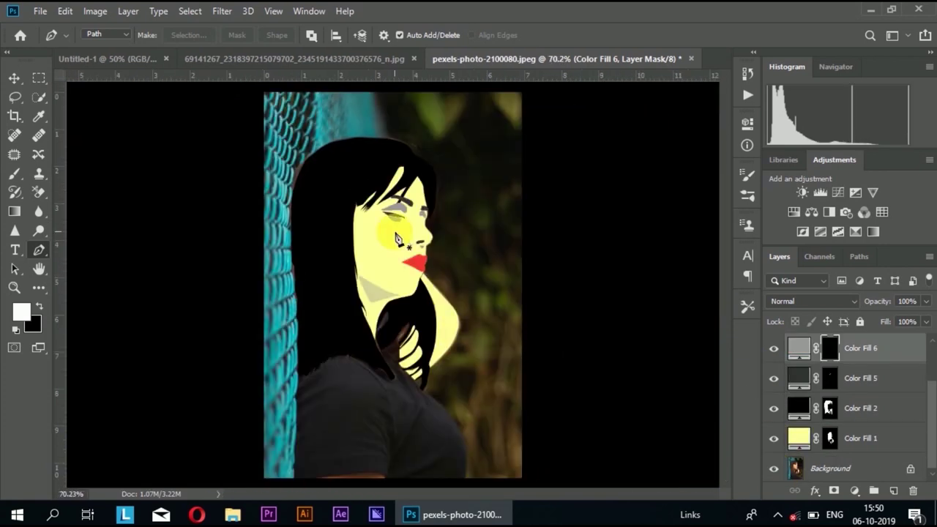
pyautogui.scroll(3, 402, 304)
pyautogui.click(774, 468)
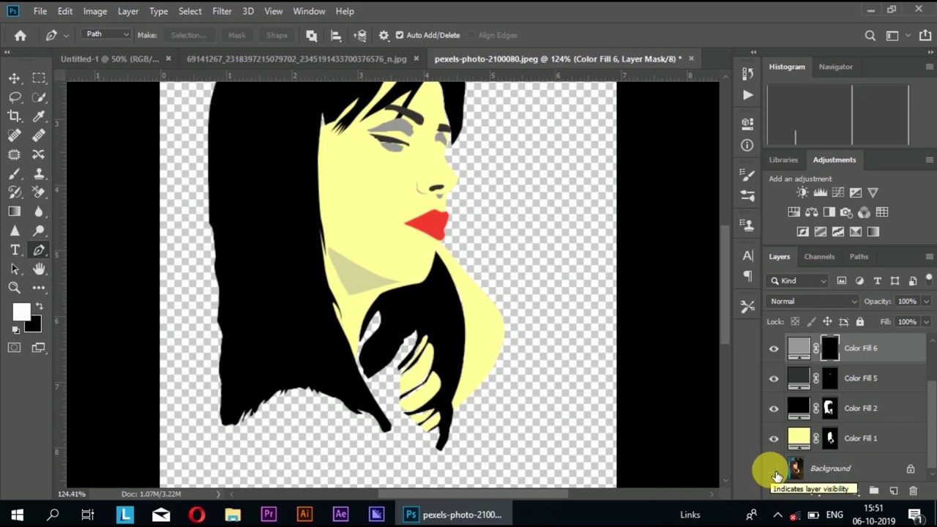
pyautogui.click(774, 468)
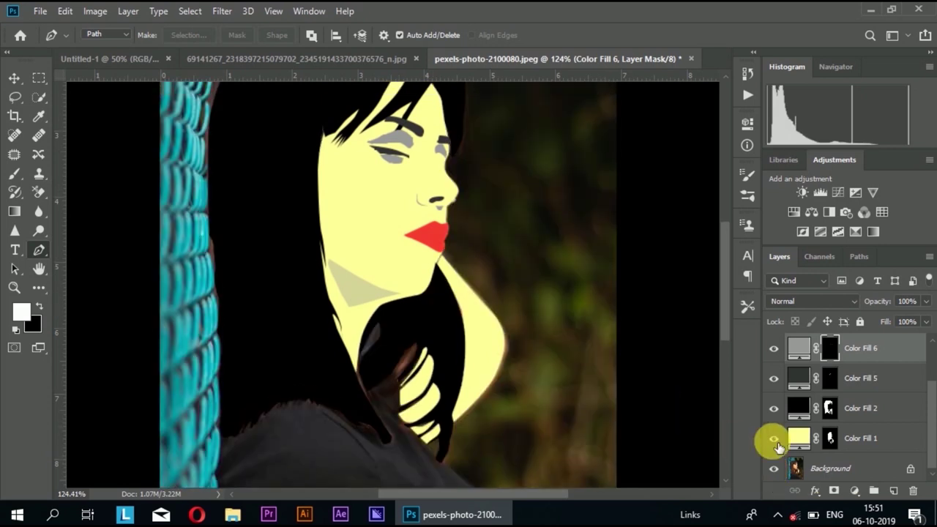
# - Hide the skin, hair and grey fill layers, leaving only the red lips, and zoom into the face
pyautogui.click(774, 438)
pyautogui.click(774, 408)
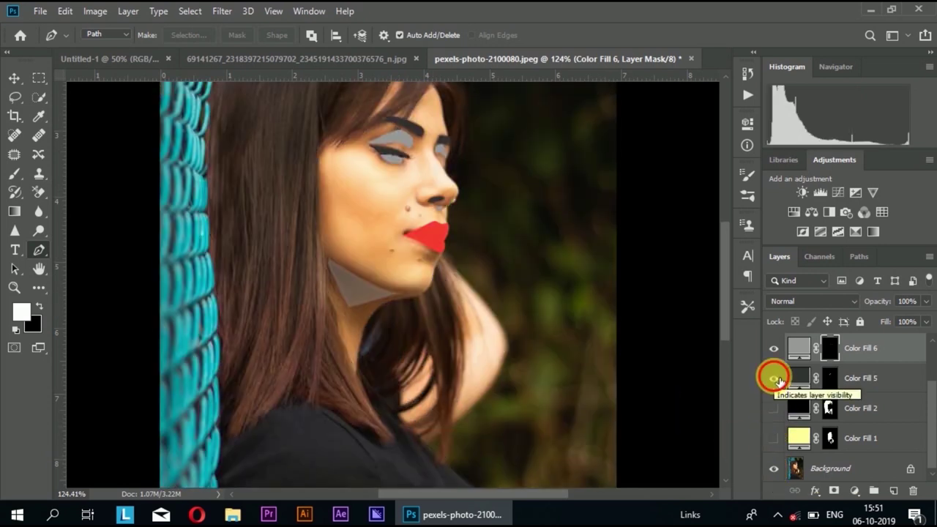
pyautogui.click(774, 378)
pyautogui.click(774, 349)
pyautogui.scroll(1, 779, 358)
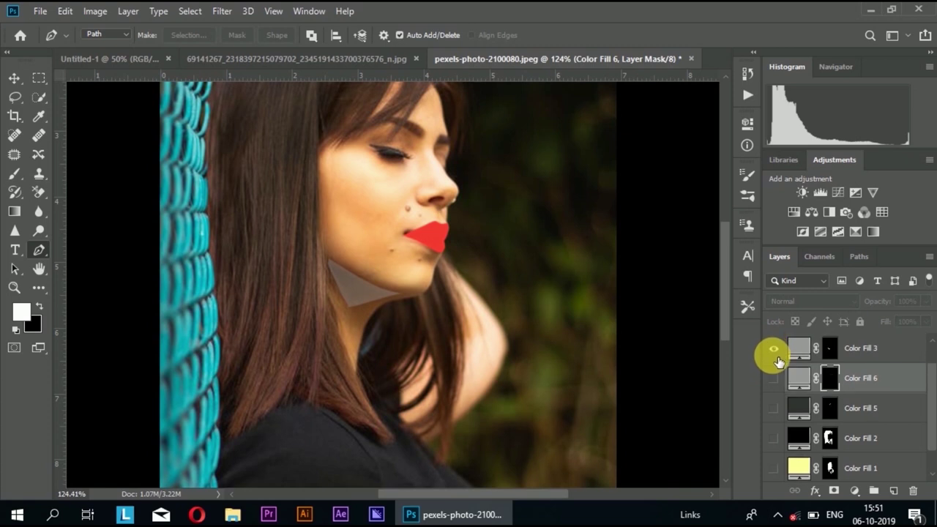
pyautogui.click(776, 354)
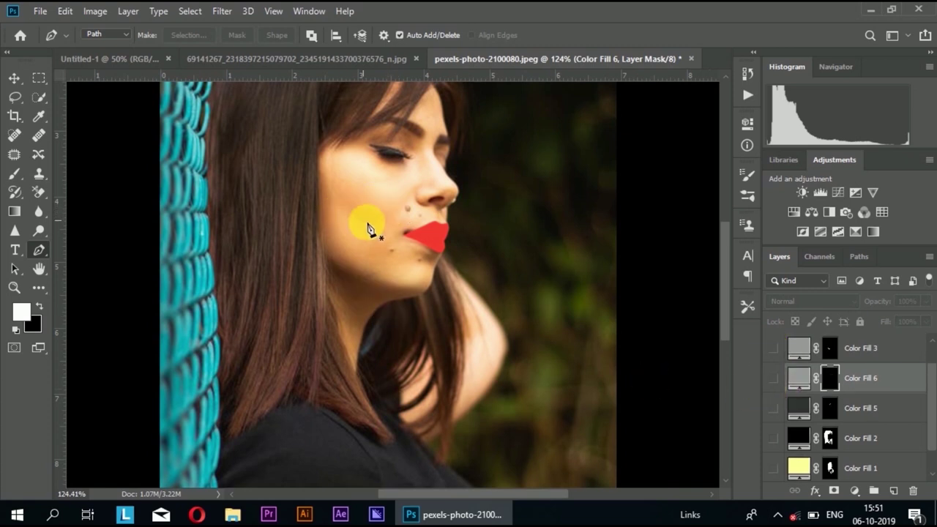
pyautogui.scroll(2, 368, 228)
pyautogui.scroll(2, 368, 229)
pyautogui.moveTo(371, 230); pyautogui.dragTo(368, 287)
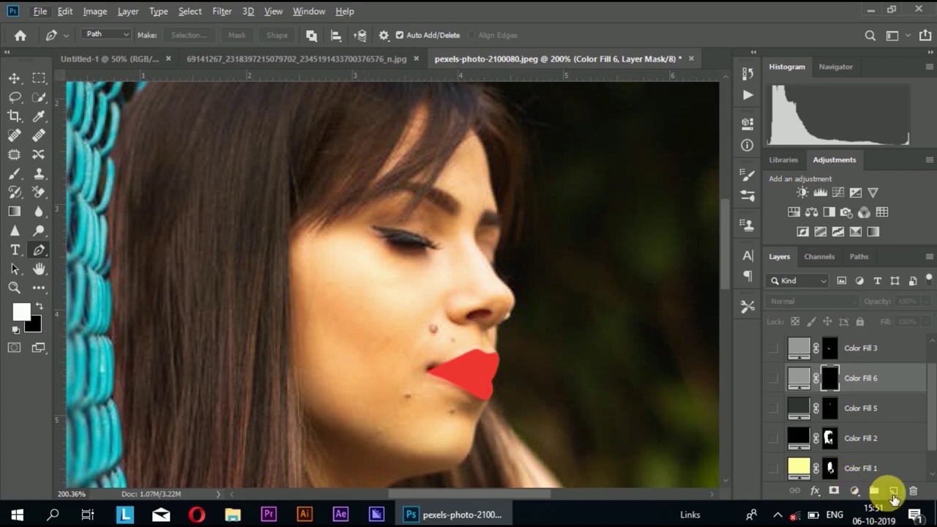
pyautogui.click(895, 492)
# - Add solid fill Color Fill 7 in pale yellow #ffffcc
pyautogui.click(855, 492)
pyautogui.click(854, 240)
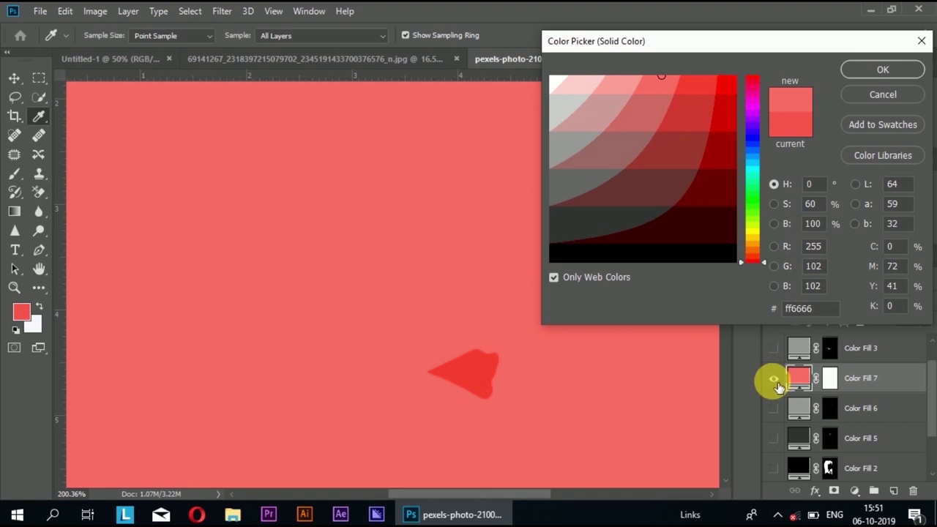
pyautogui.click(749, 193)
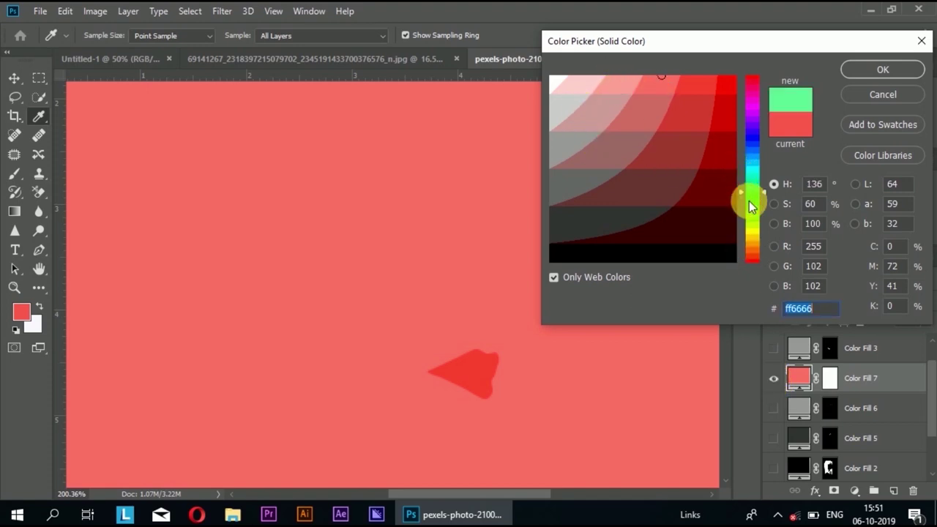
pyautogui.moveTo(749, 207); pyautogui.dragTo(756, 244)
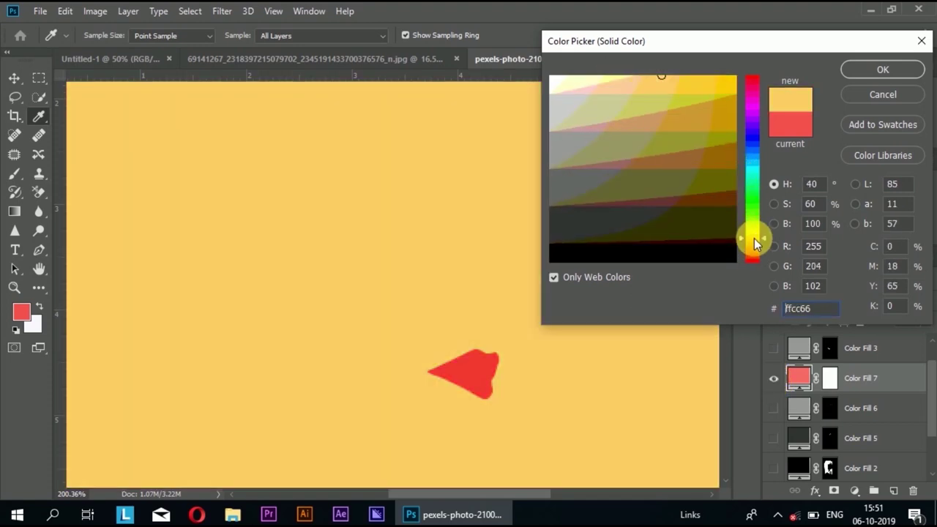
pyautogui.click(749, 234)
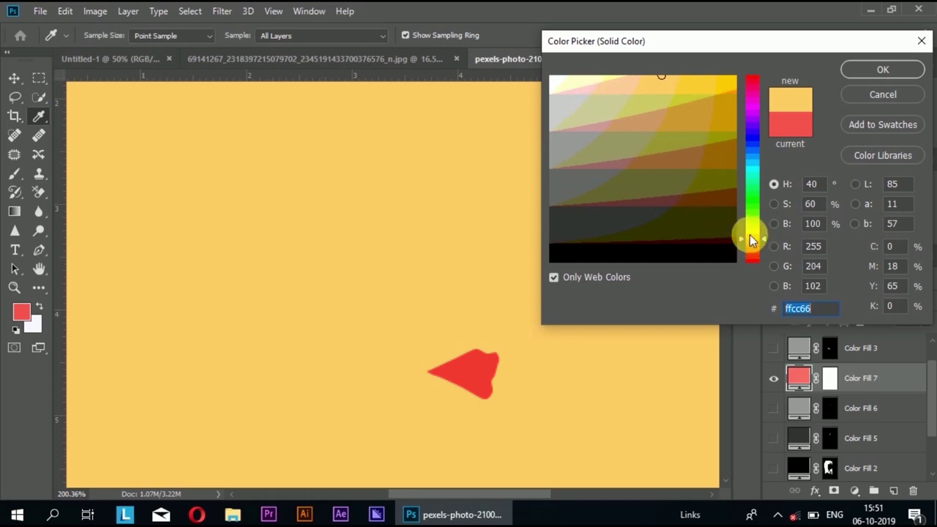
pyautogui.click(584, 94)
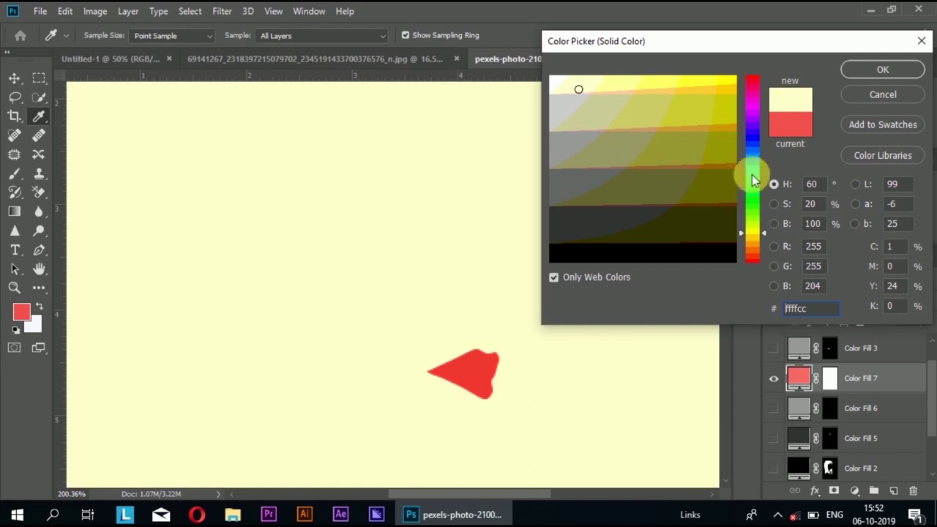
pyautogui.click(572, 80)
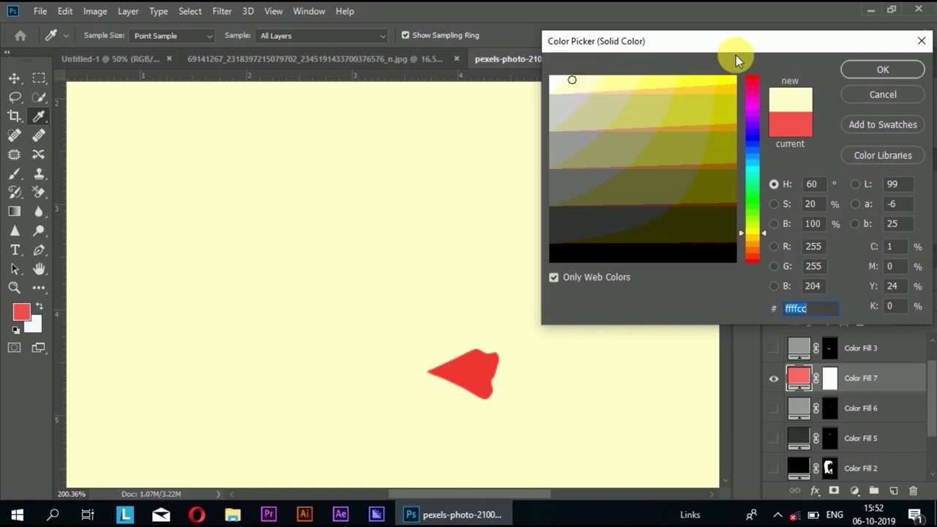
pyautogui.click(872, 70)
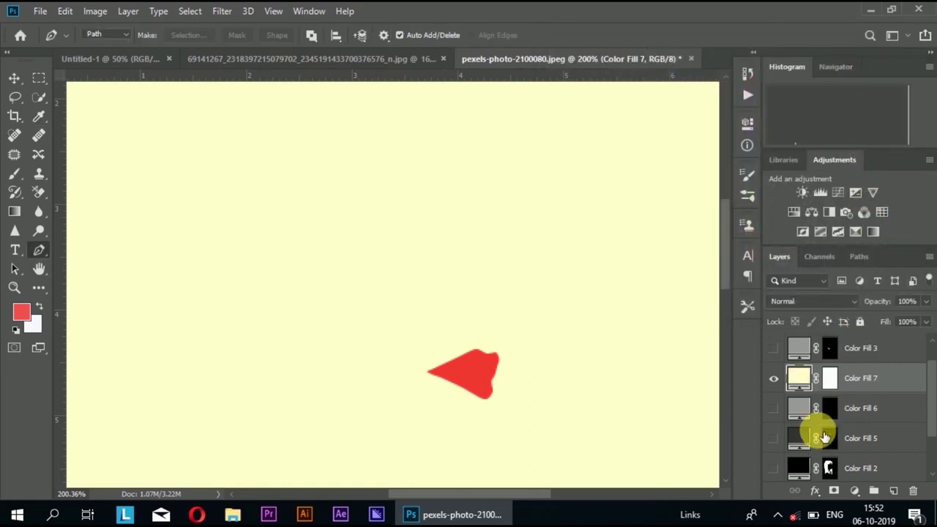
# - Fill Color Fill 7's layer mask black to hide its pale yellow
pyautogui.click(832, 384)
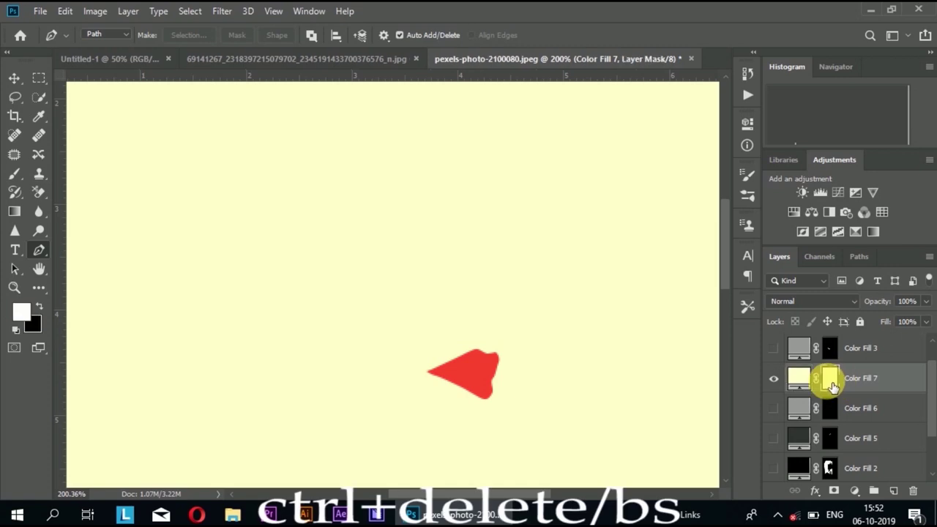
pyautogui.hotkey('ctrl', 'BackSpace')
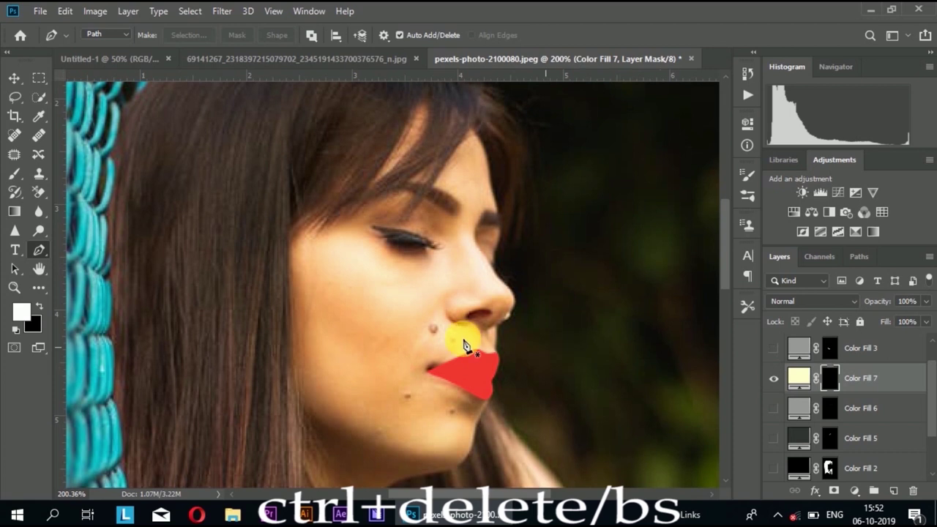
pyautogui.scroll(1, 410, 315)
pyautogui.scroll(1, 374, 306)
pyautogui.scroll(-1, 362, 310)
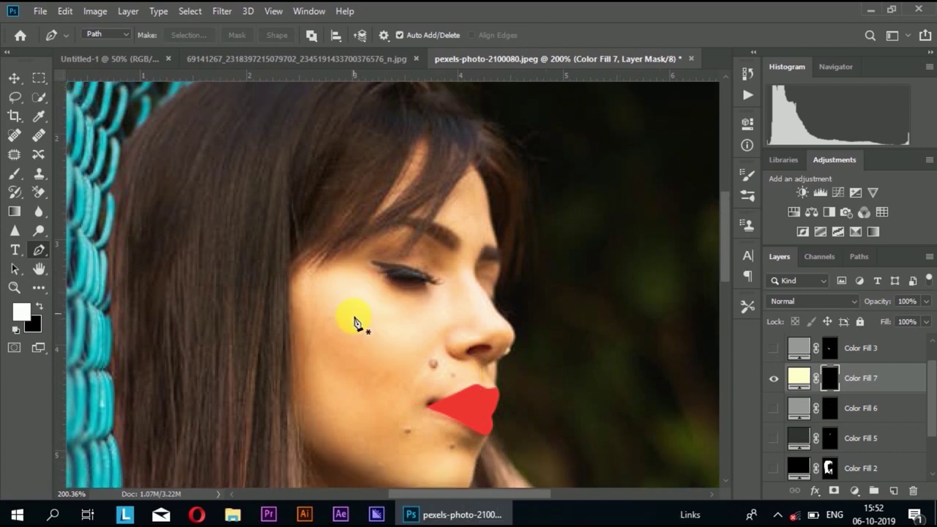
# - Trace a closed pen outline of the highlight shape on the left cheek
pyautogui.click(315, 334)
pyautogui.click(375, 400)
pyautogui.click(431, 339)
pyautogui.scroll(2, 439, 330)
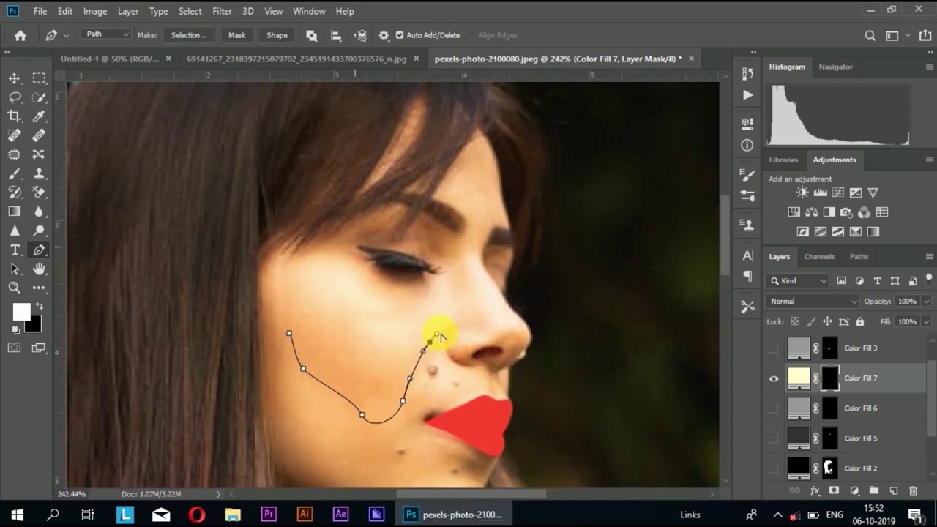
pyautogui.click(399, 322)
pyautogui.moveTo(317, 251); pyautogui.dragTo(302, 238)
pyautogui.click(252, 258)
pyautogui.click(250, 301)
pyautogui.click(257, 334)
pyautogui.scroll(-2, 313, 330)
pyautogui.scroll(-2, 315, 333)
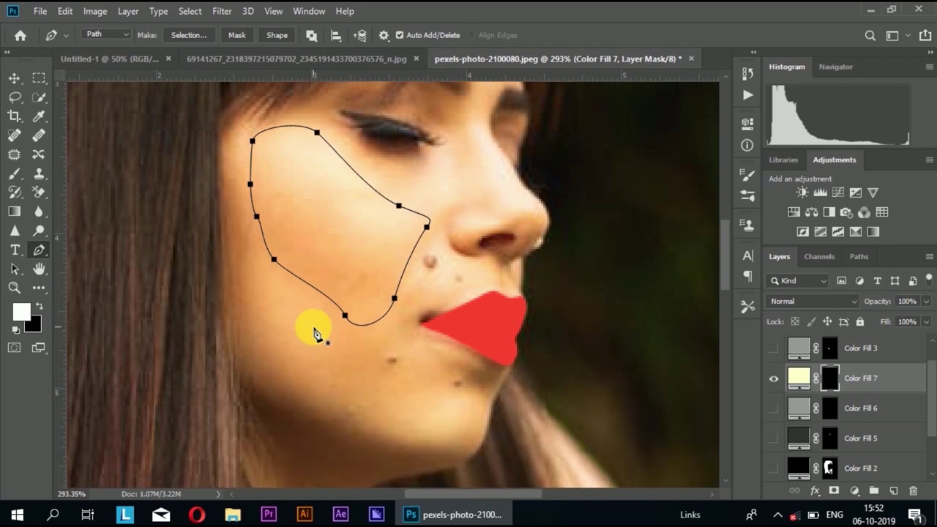
# - Reveal the pale cream fill inside the cheek outline, then deselect
pyautogui.hotkey('ctrl', 'Return')
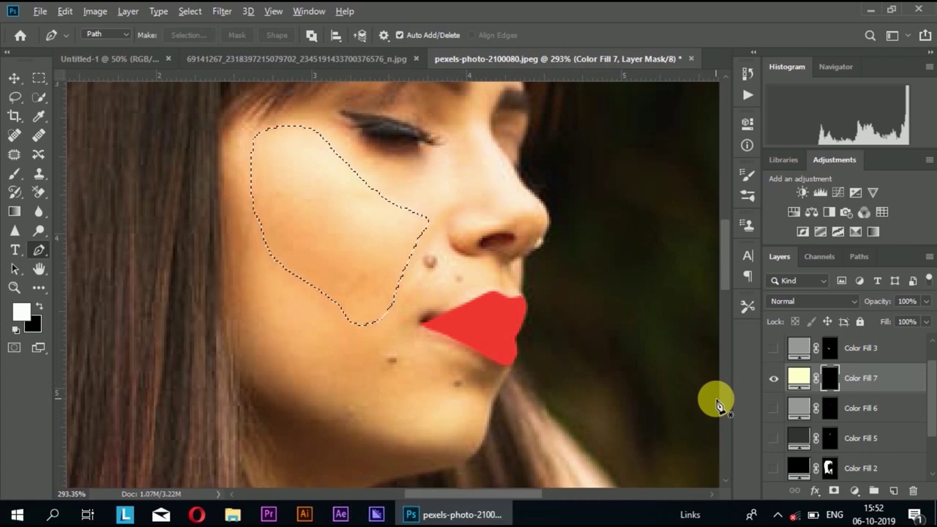
pyautogui.hotkey('alt', 'Delete')
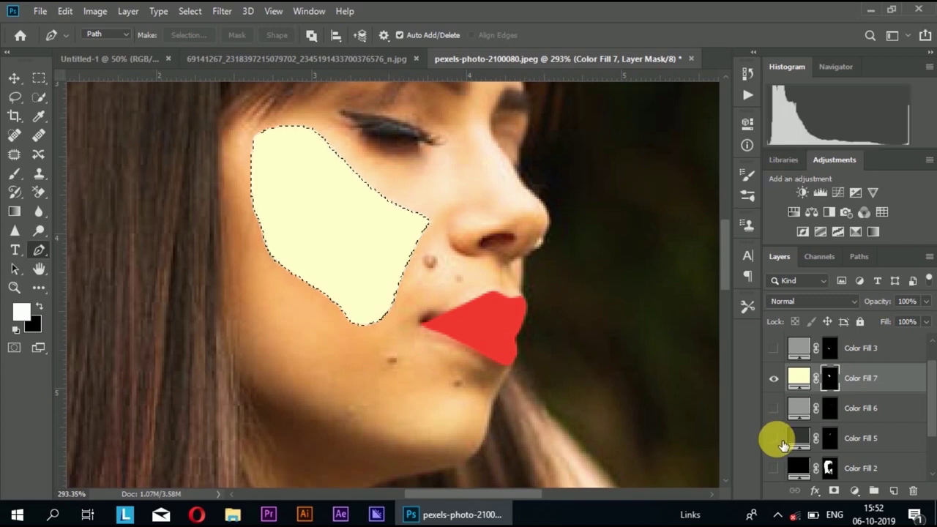
pyautogui.hotkey('ctrl', 'd')
# - Make Color Fill 3, 6, 5 and 2 visible again
pyautogui.click(774, 348)
pyautogui.click(774, 408)
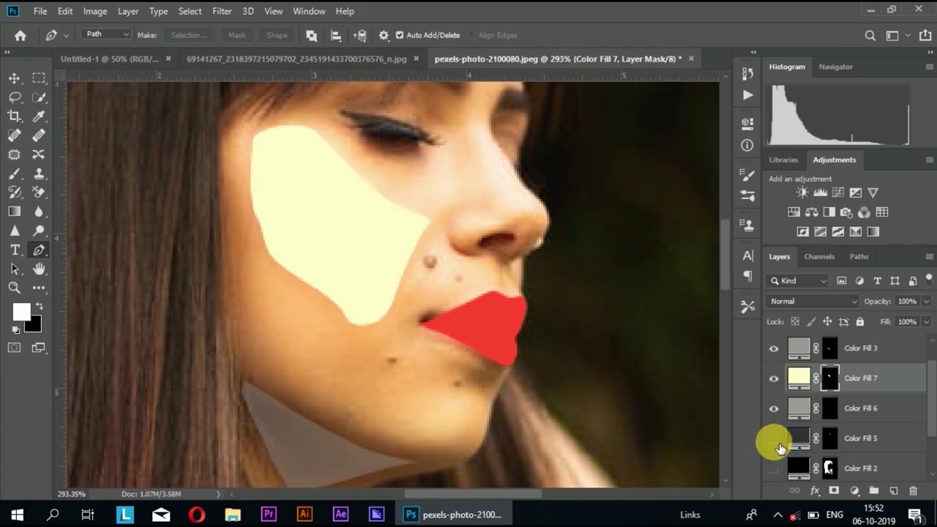
pyautogui.click(774, 438)
pyautogui.click(774, 468)
pyautogui.scroll(-1, 783, 476)
# - Show Color Fill 1 and restore the Histogram, Adjustments and Layers panel dock
pyautogui.click(774, 437)
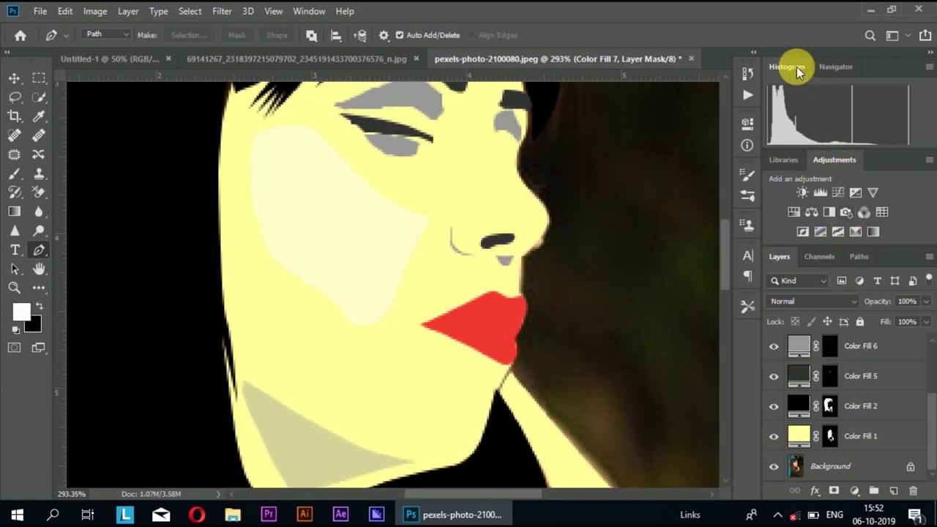
pyautogui.click(931, 56)
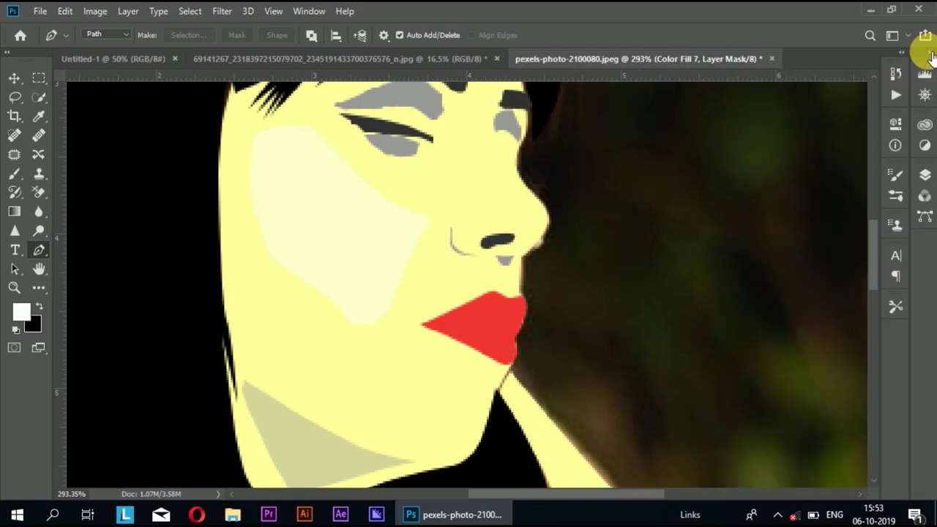
pyautogui.click(923, 174)
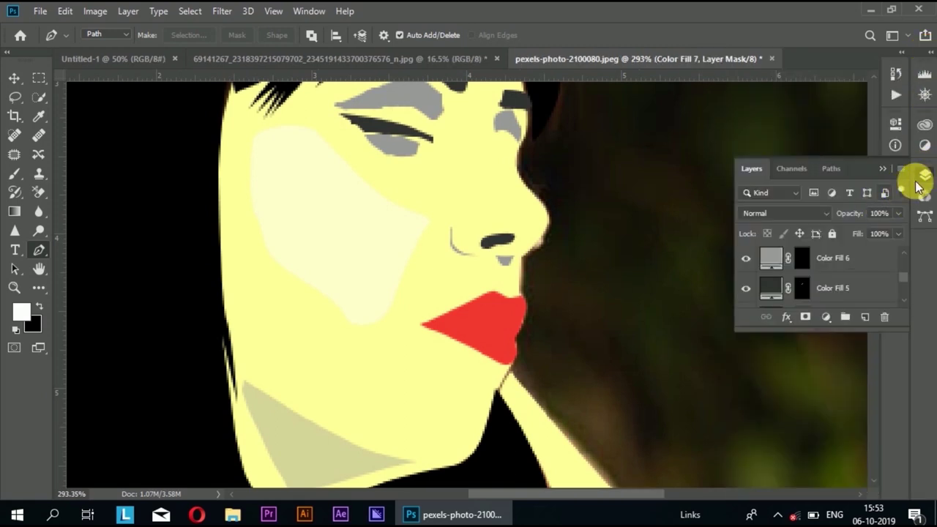
pyautogui.click(922, 176)
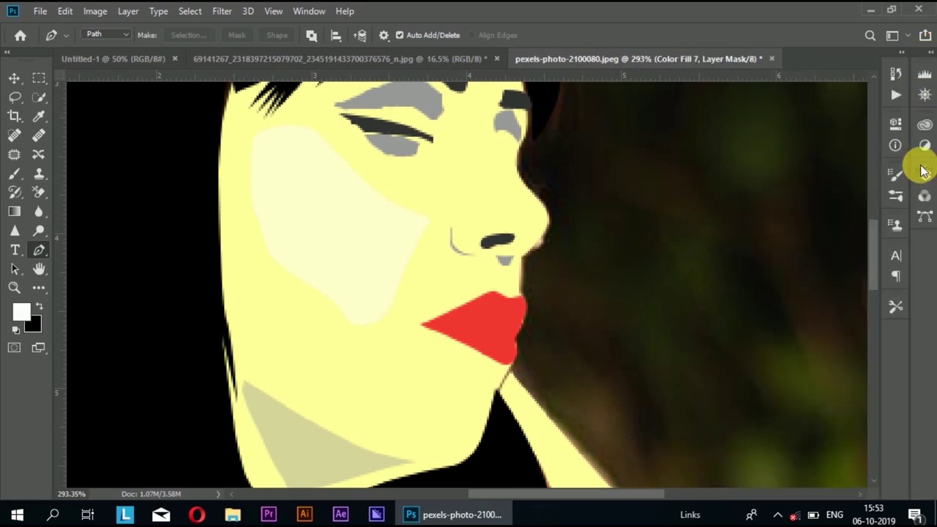
pyautogui.click(932, 57)
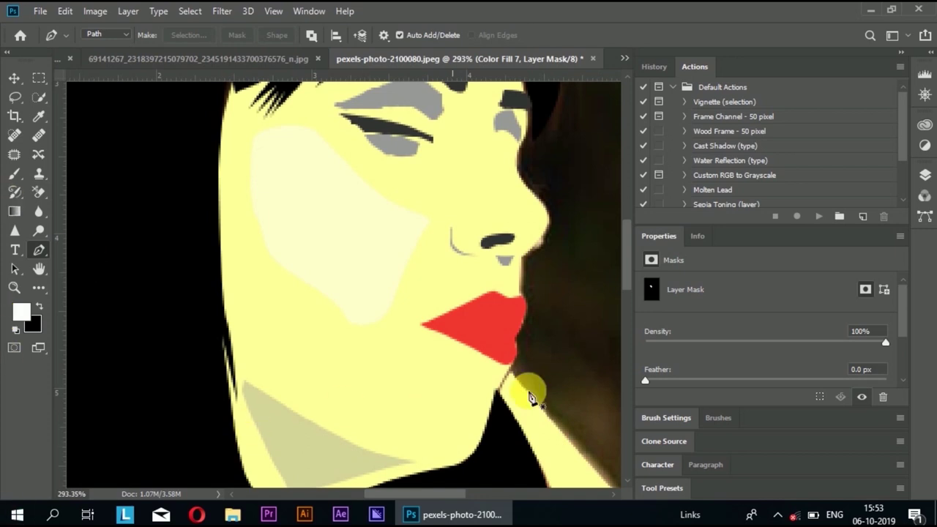
pyautogui.click(902, 51)
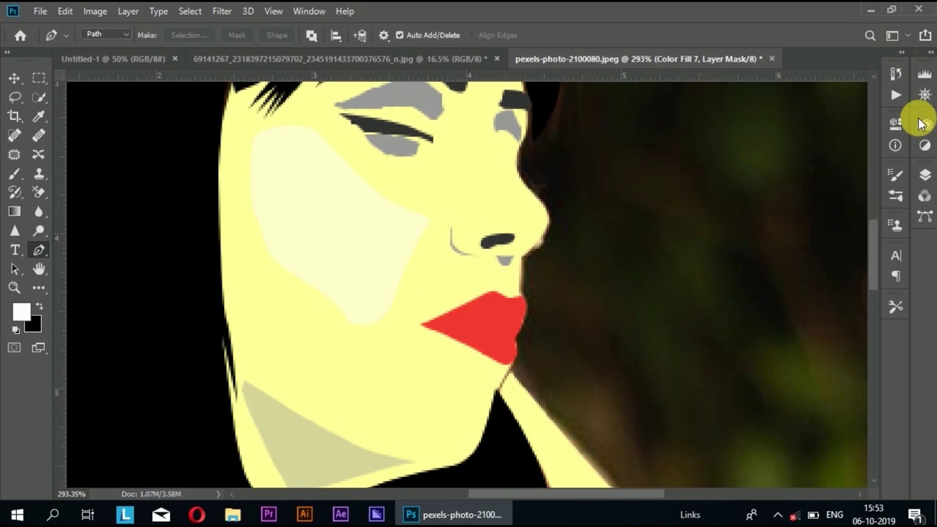
pyautogui.click(930, 53)
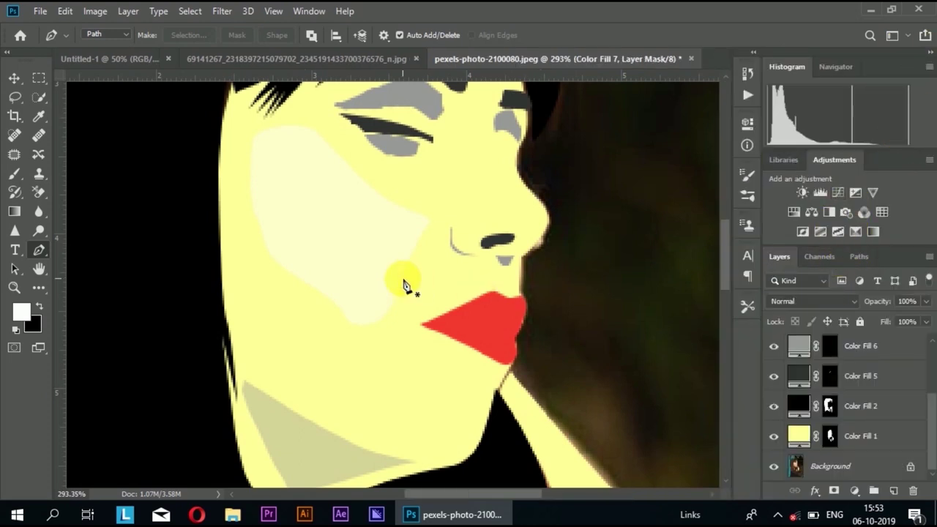
# - With the shoulder in view, add empty Layer 1 above Color Fill 7
pyautogui.scroll(-1, 405, 284)
pyautogui.scroll(-3, 407, 286)
pyautogui.scroll(-1, 405, 284)
pyautogui.scroll(-1, 405, 284)
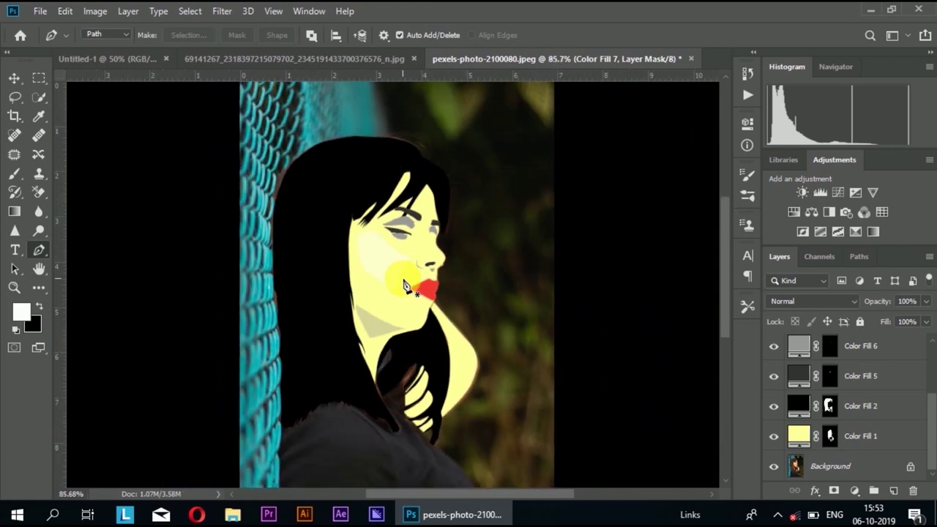
pyautogui.scroll(-1, 353, 297)
pyautogui.scroll(-3, 353, 298)
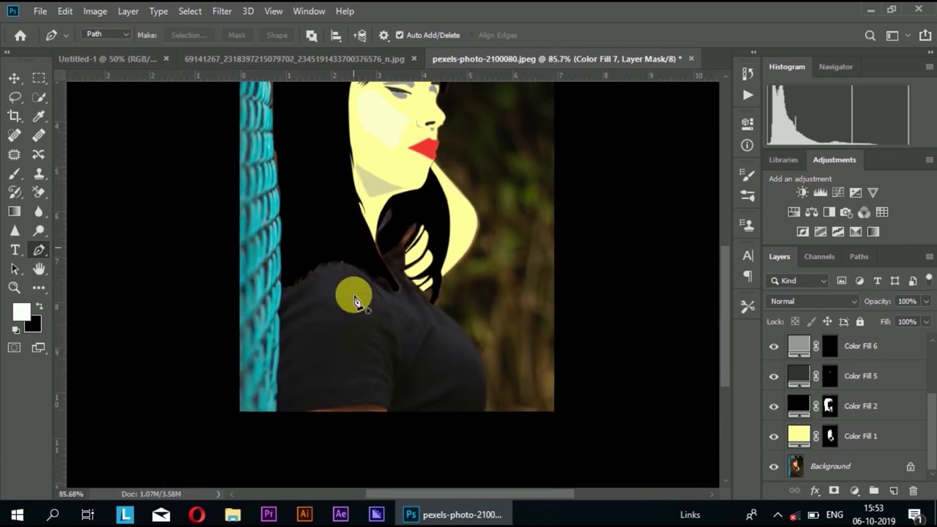
pyautogui.scroll(1, 353, 300)
pyautogui.scroll(1, 355, 302)
pyautogui.scroll(2, 353, 301)
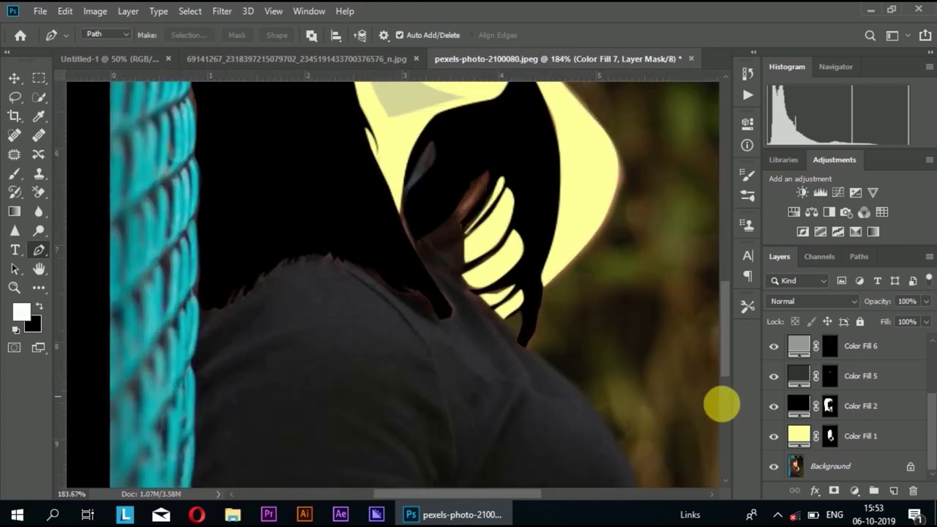
pyautogui.scroll(2, 802, 403)
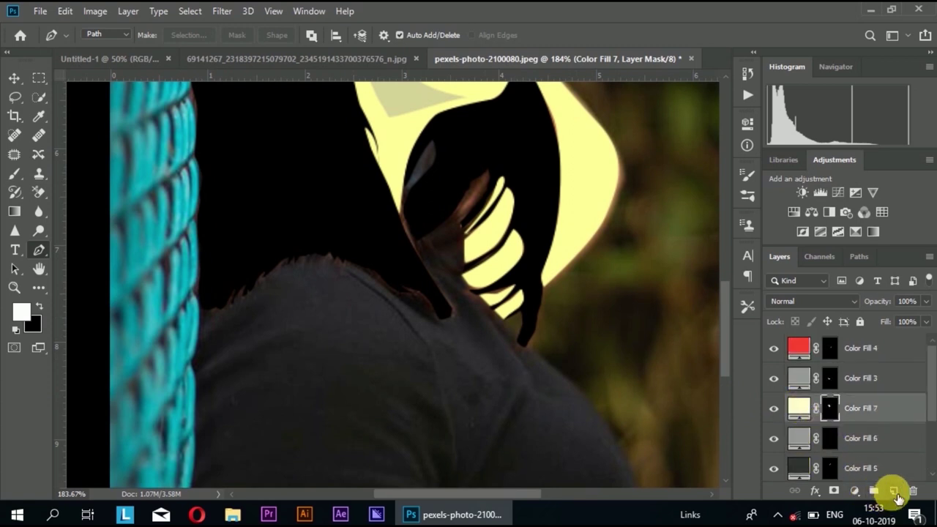
pyautogui.click(894, 490)
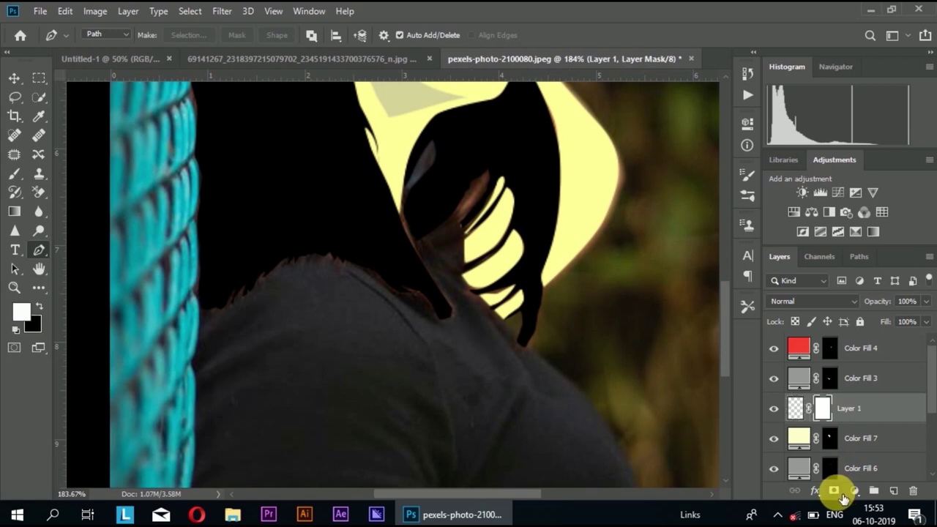
# - Add Solid Color fill layer Color Fill 8 in medium gray #666666 and target its mask
pyautogui.click(855, 491)
pyautogui.click(844, 234)
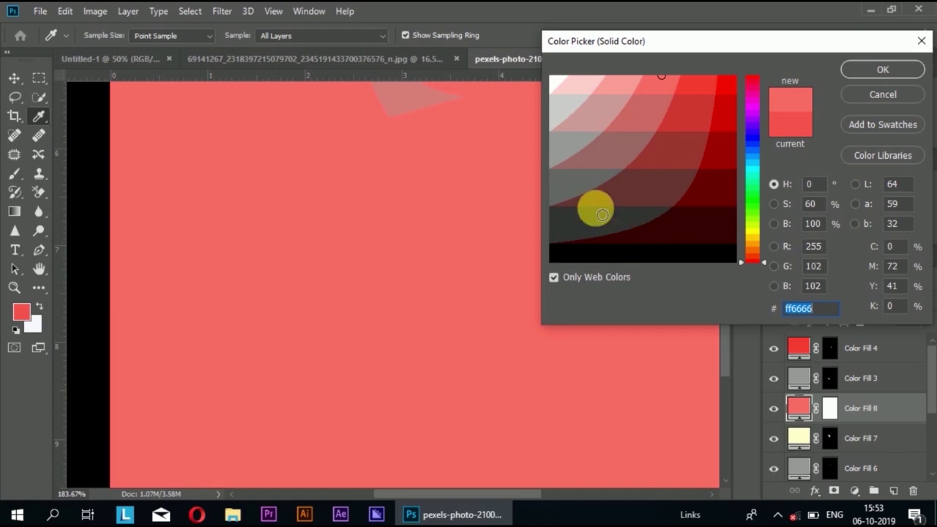
pyautogui.click(581, 189)
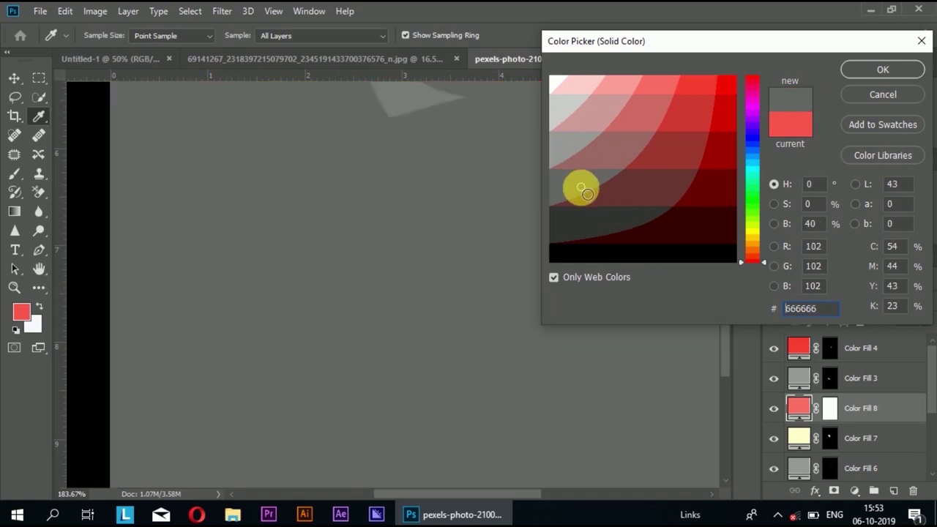
pyautogui.click(859, 68)
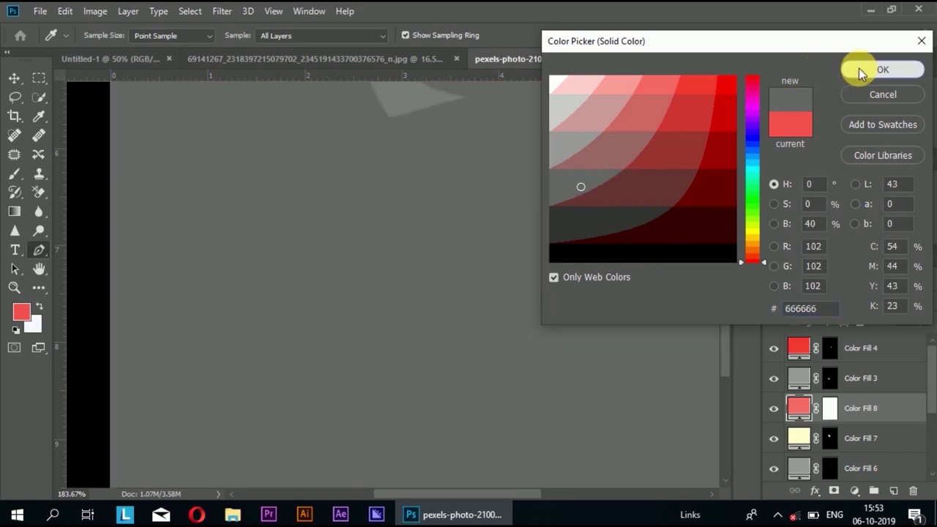
pyautogui.click(832, 410)
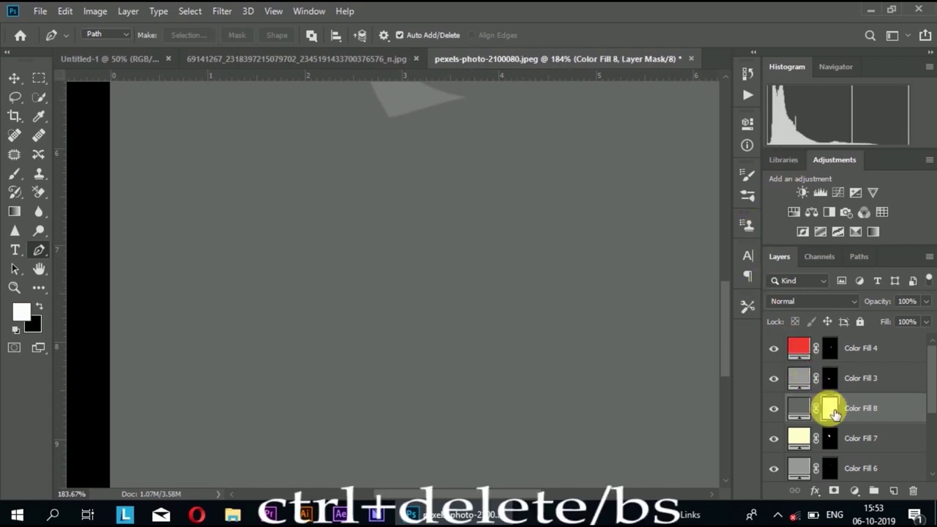
# - Fill Color Fill 8's mask black so the gray is hidden
pyautogui.hotkey('ctrl', 'BackSpace')
pyautogui.scroll(2, 240, 330)
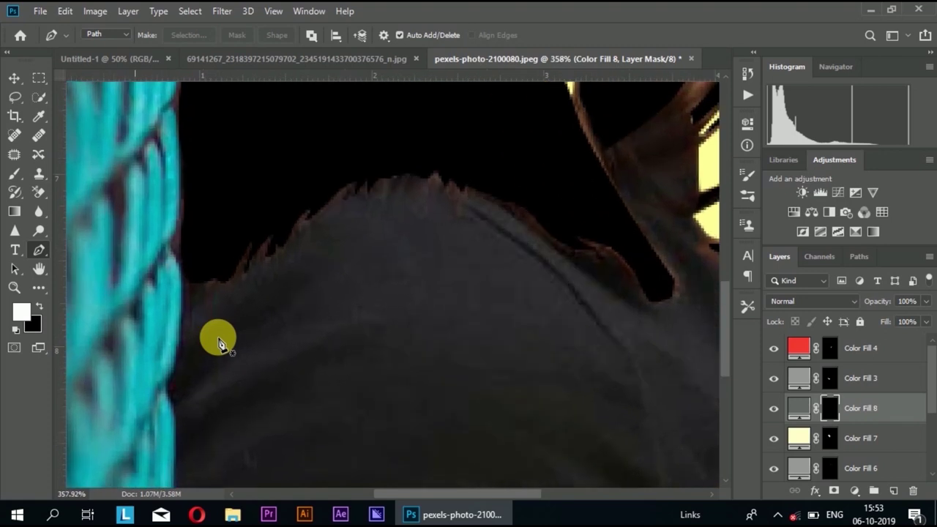
pyautogui.scroll(2, 235, 333)
pyautogui.scroll(1, 219, 345)
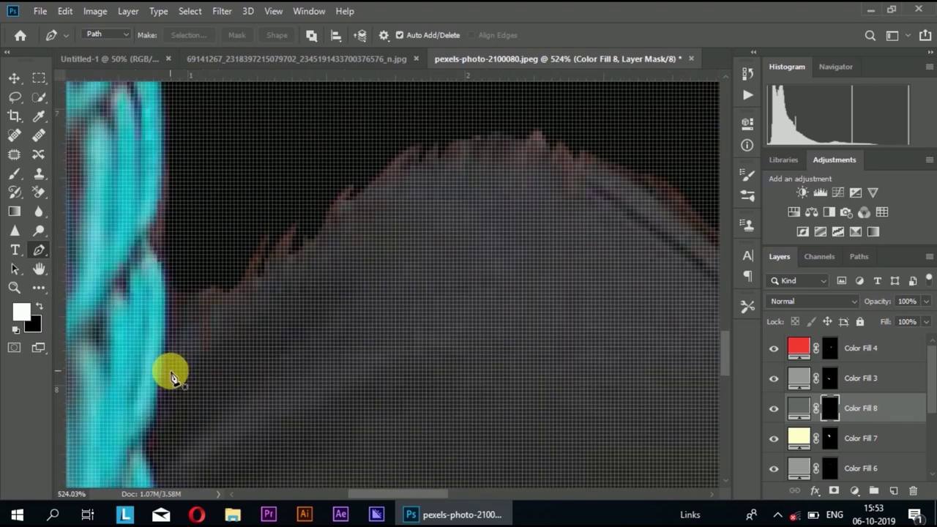
# - Trace a closed pen outline around the shirt below the hair
pyautogui.click(168, 361)
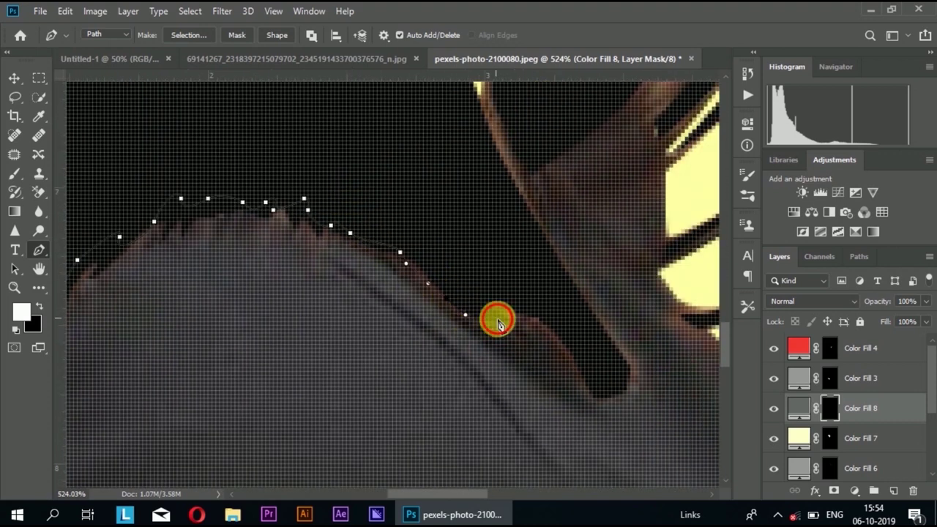
pyautogui.scroll(-2, 577, 315)
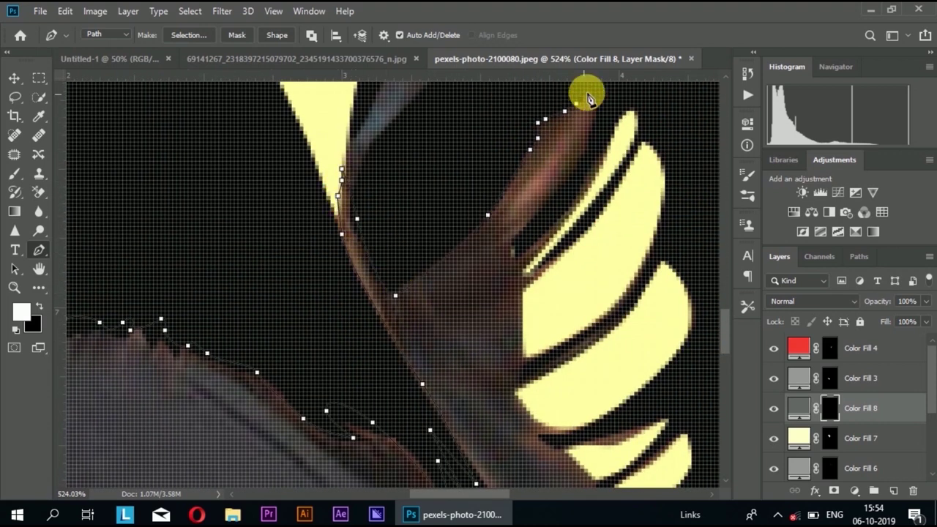
pyautogui.scroll(3, 623, 299)
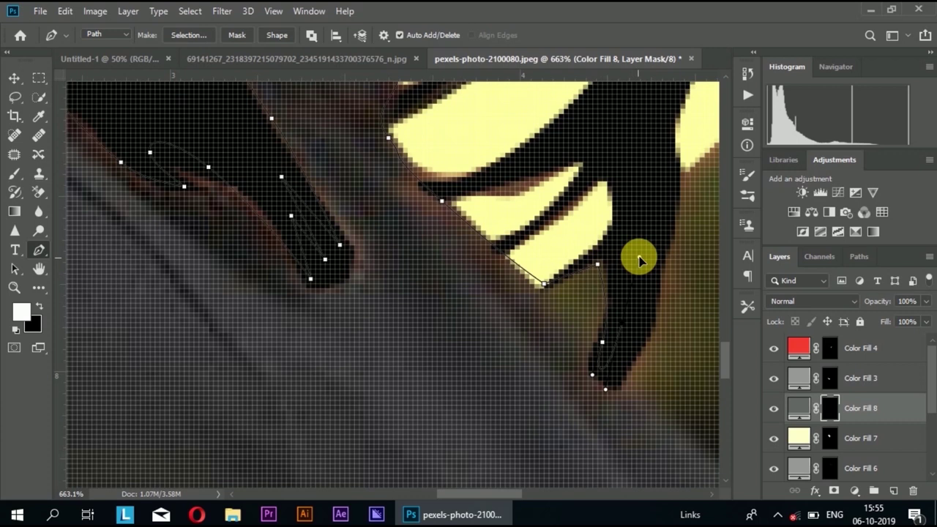
pyautogui.scroll(-2, 618, 399)
pyautogui.scroll(-2, 491, 394)
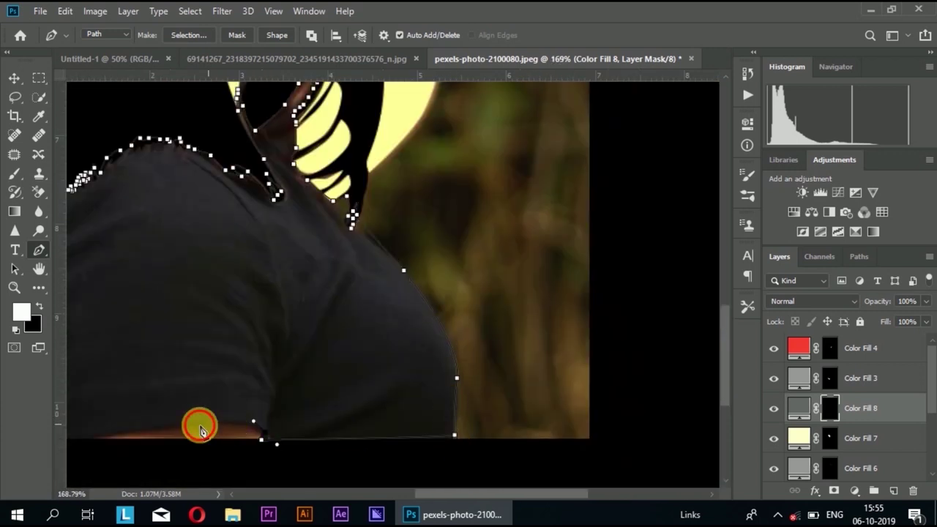
pyautogui.scroll(1, 199, 425)
pyautogui.click(249, 103)
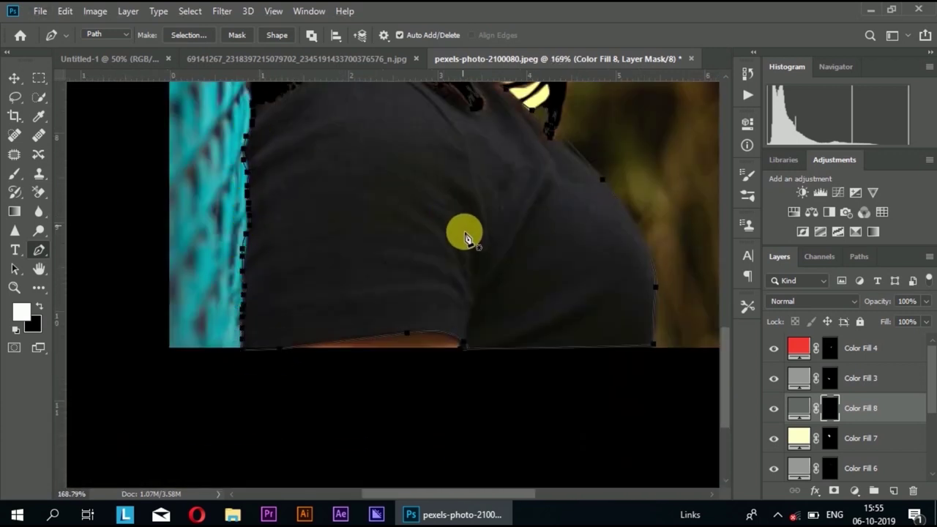
pyautogui.click(475, 310)
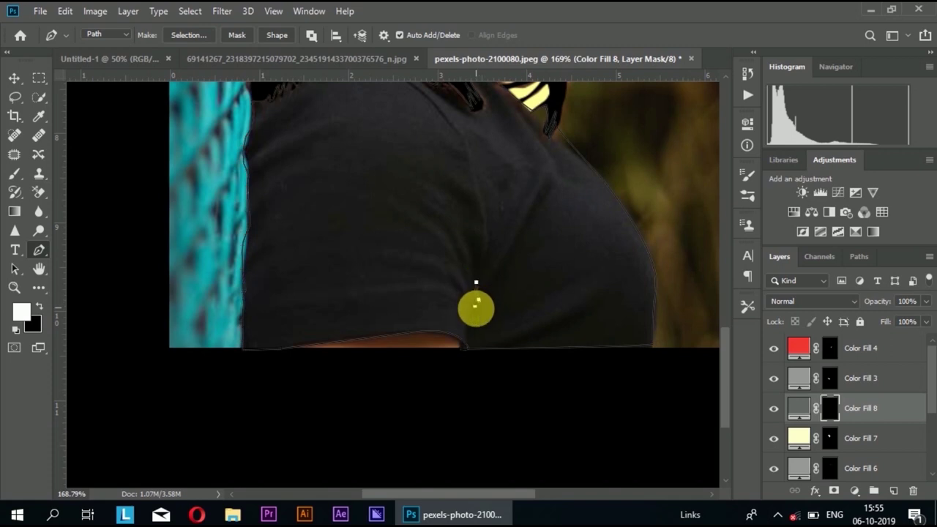
pyautogui.scroll(-1, 451, 287)
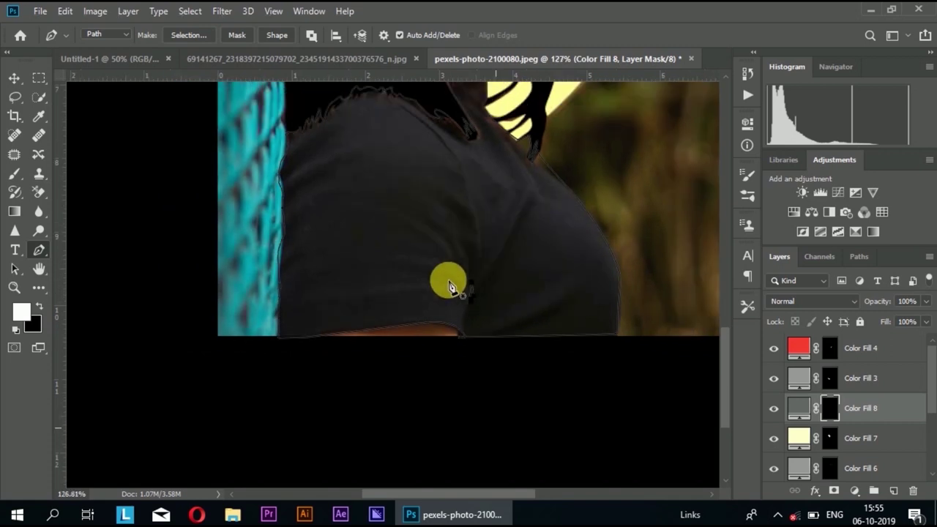
pyautogui.scroll(-1, 450, 287)
pyautogui.scroll(3, 451, 326)
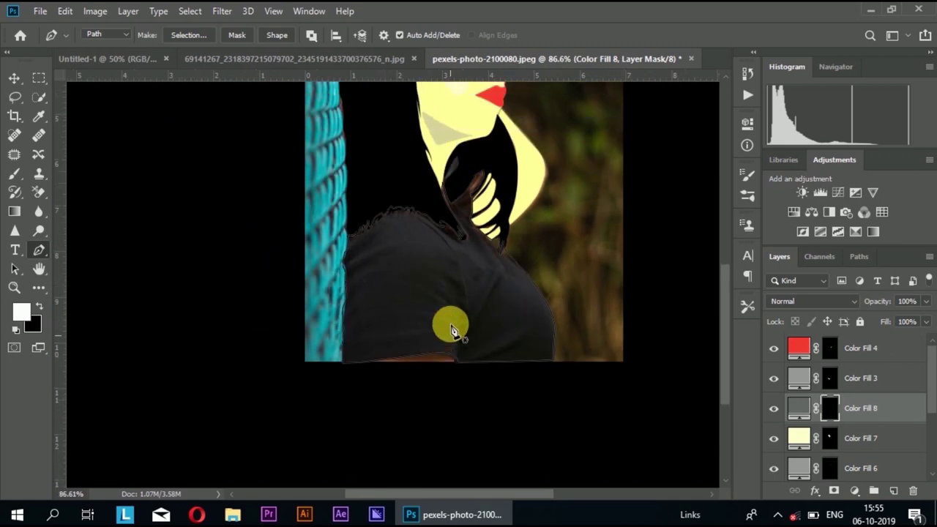
# - Reveal the gray inside the shirt outline on the mask, then deselect
pyautogui.hotkey('ctrl', 'Return')
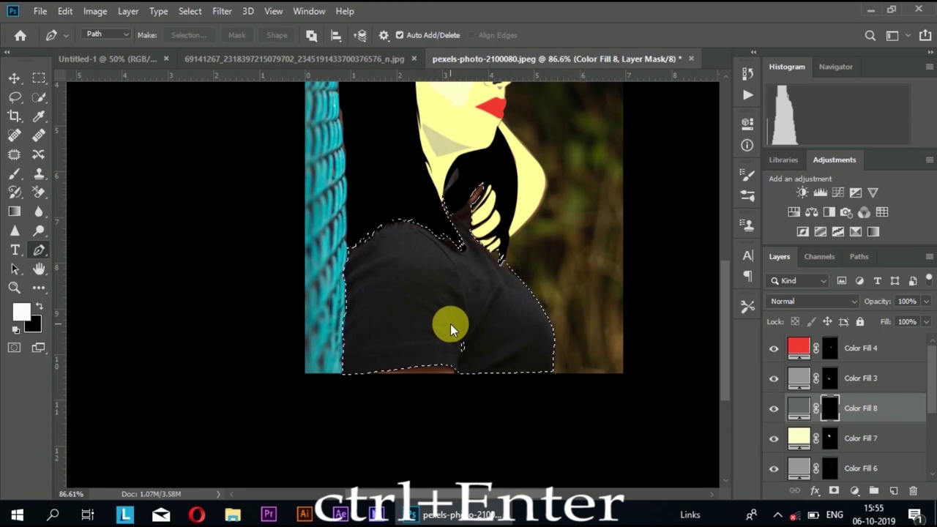
pyautogui.hotkey('alt', 'Delete')
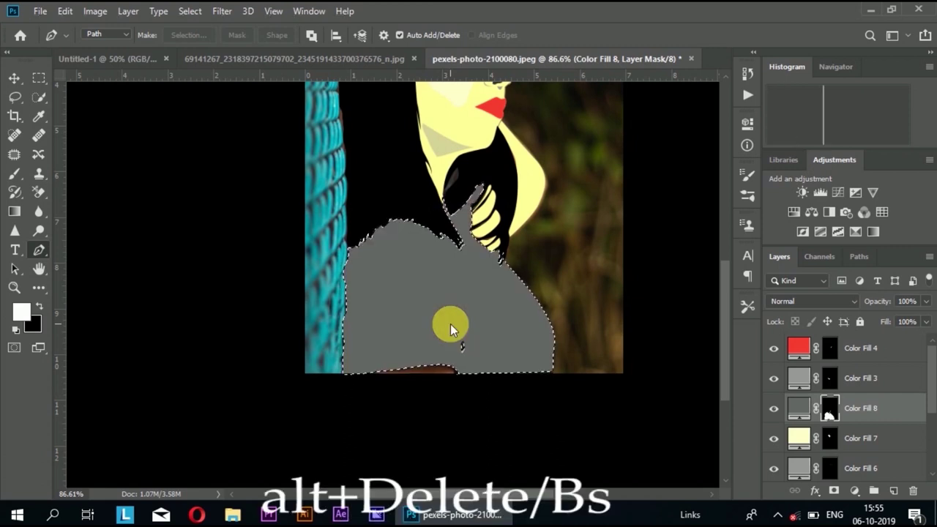
pyautogui.scroll(3, 483, 306)
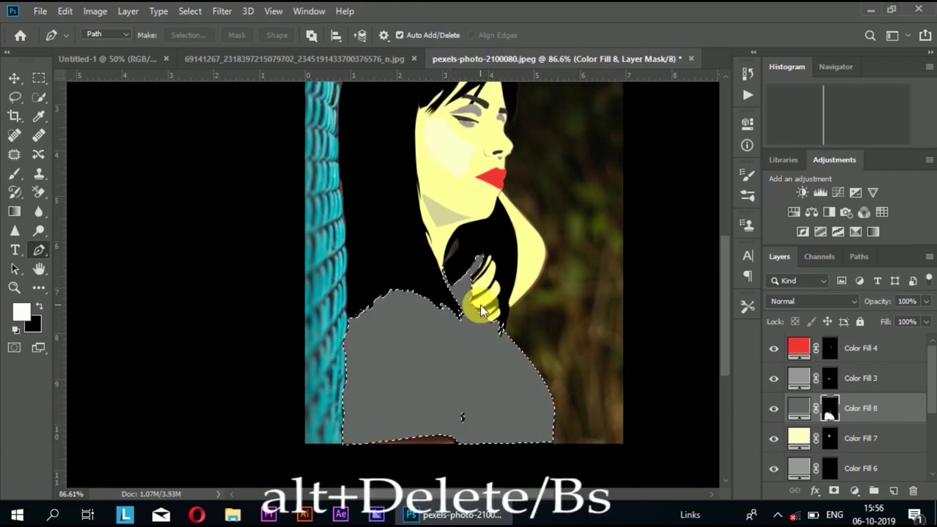
pyautogui.scroll(-2, 480, 308)
pyautogui.scroll(-1, 480, 307)
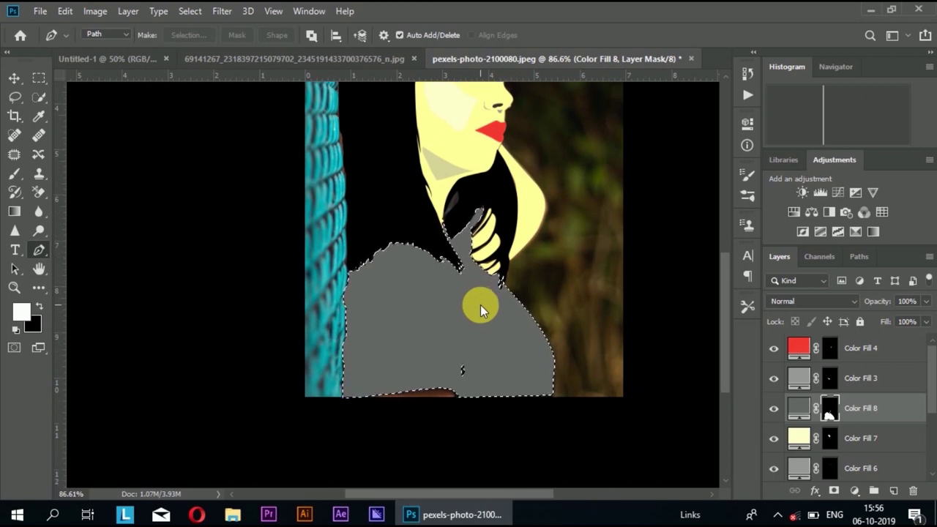
pyautogui.hotkey('ctrl', 'd')
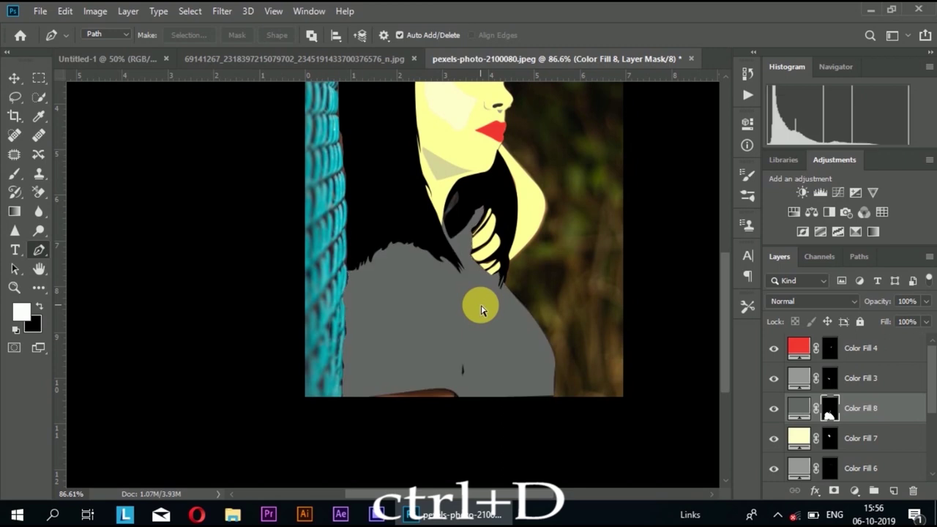
pyautogui.scroll(-3, 472, 313)
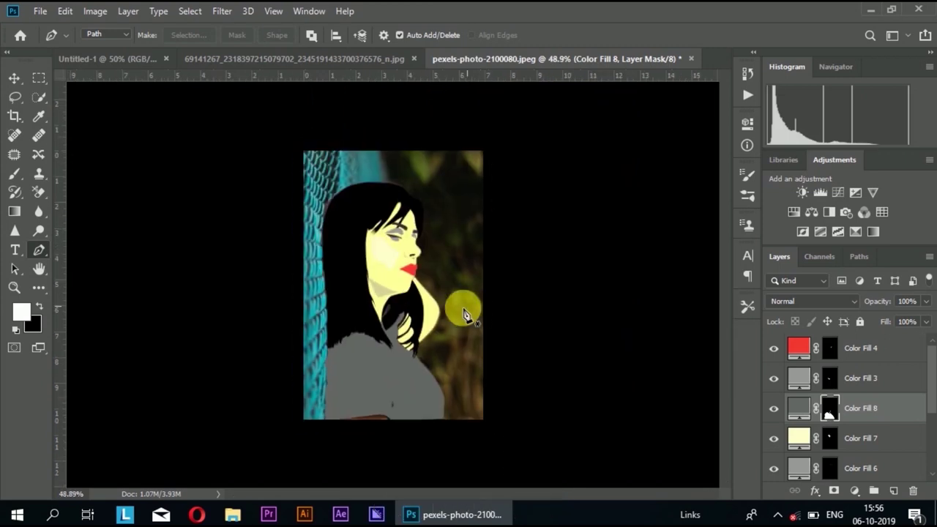
pyautogui.scroll(3, 443, 337)
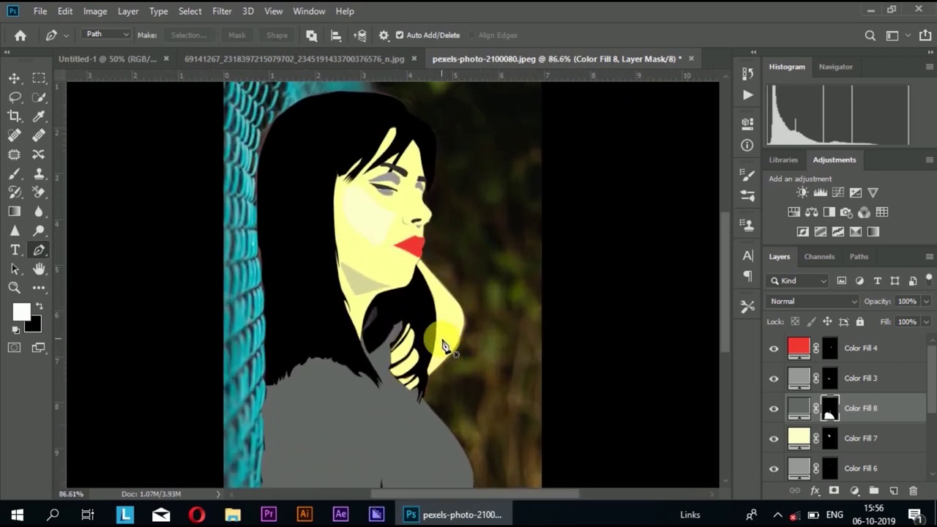
pyautogui.scroll(-3, 443, 346)
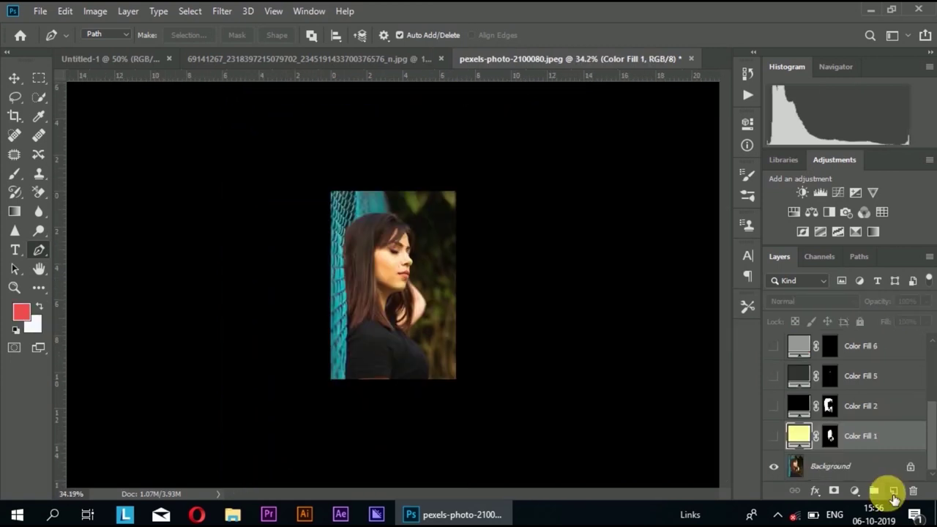
# - Add a new layer and a Solid Color fill layer, Color Fill 9, in dark maroon #663333
pyautogui.click(894, 493)
pyautogui.click(854, 491)
pyautogui.click(848, 232)
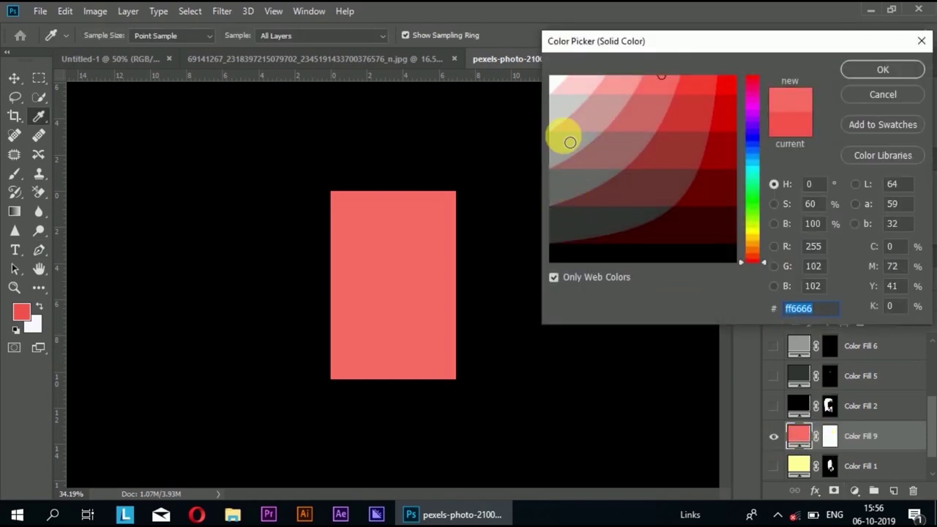
pyautogui.click(562, 111)
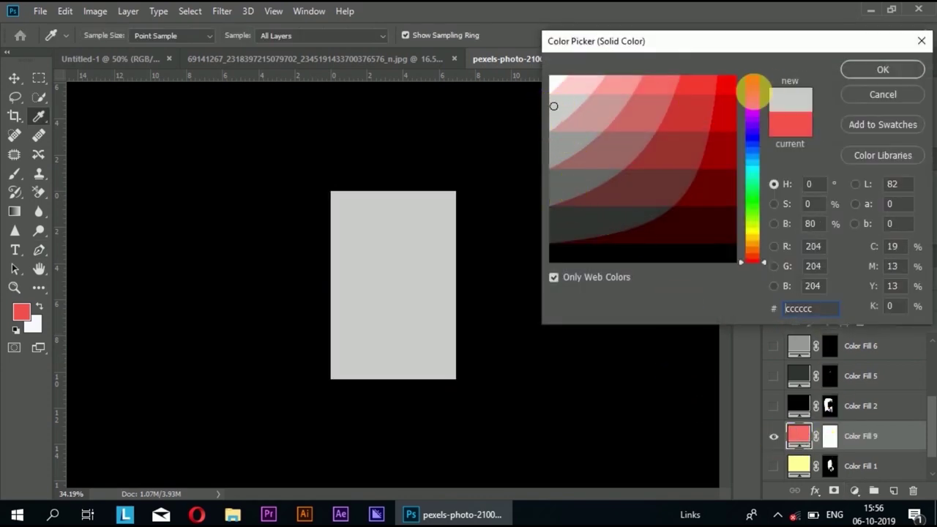
pyautogui.click(647, 203)
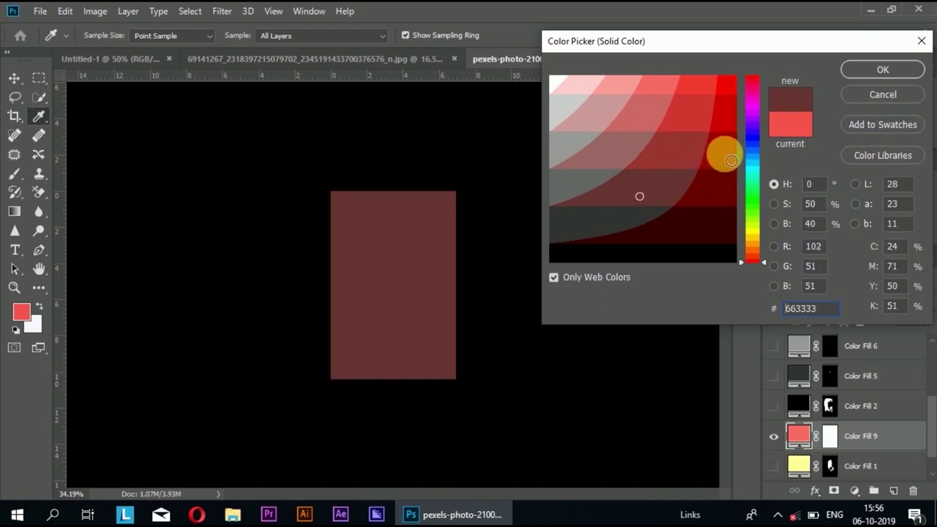
pyautogui.click(875, 73)
# - Switch to the Pen tool and fill Color Fill 9's mask black
pyautogui.press('p')
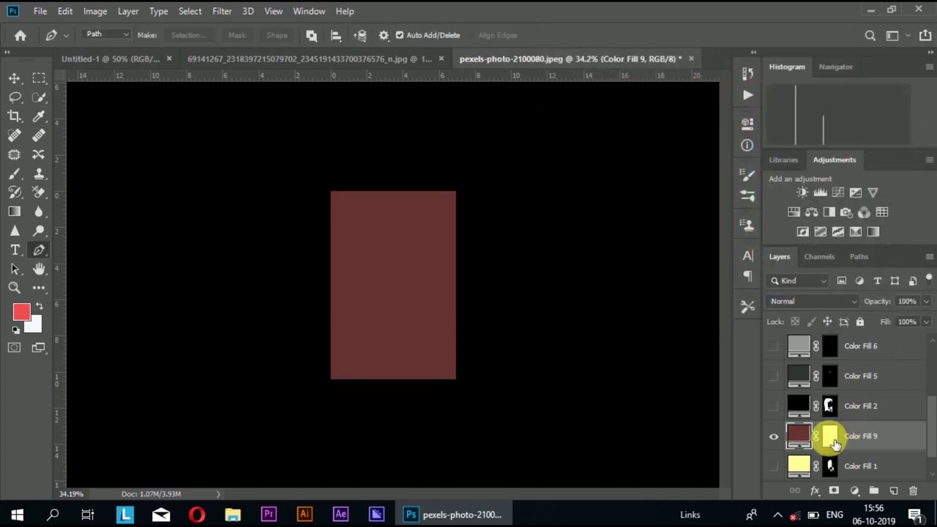
pyautogui.click(833, 440)
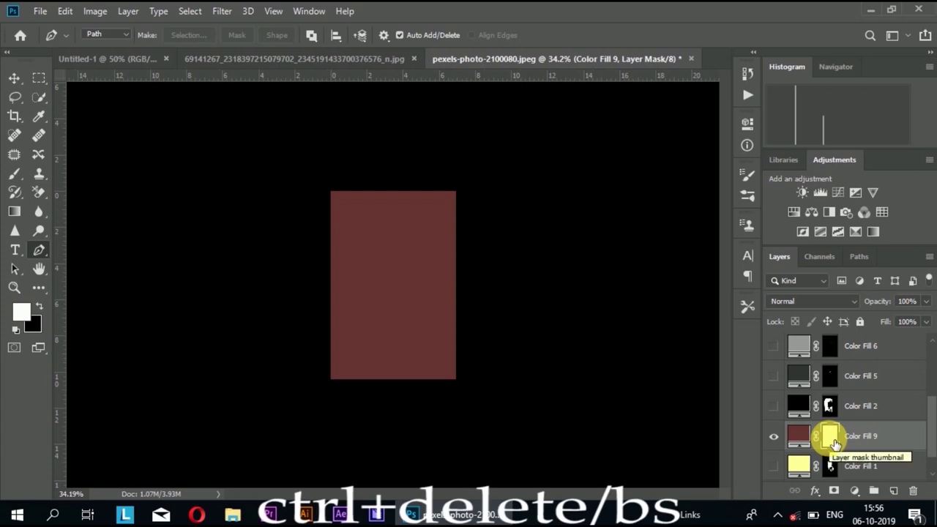
pyautogui.hotkey('ctrl', 'Delete')
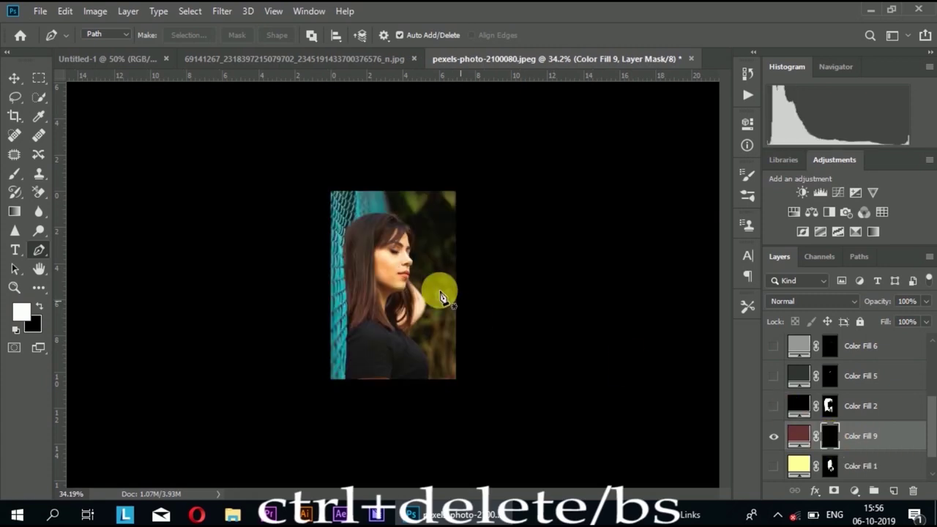
pyautogui.scroll(2, 396, 358)
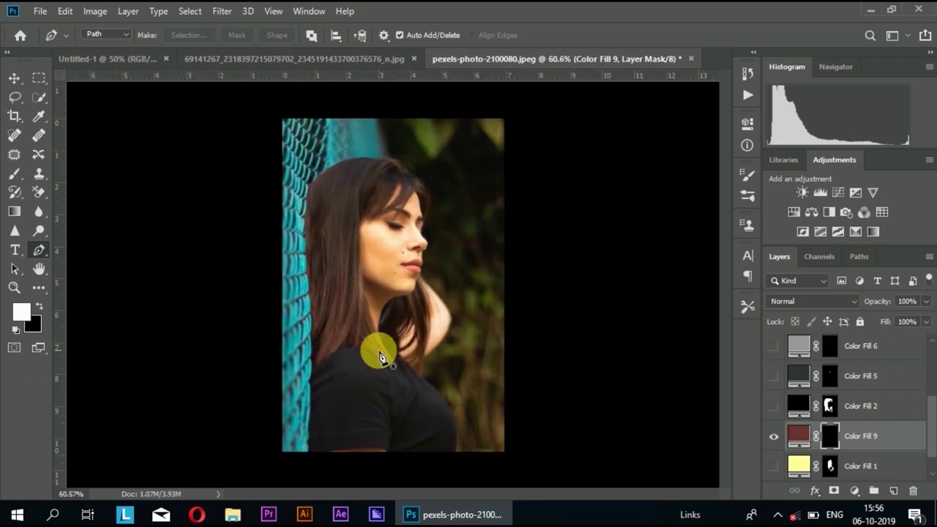
pyautogui.scroll(1, 349, 418)
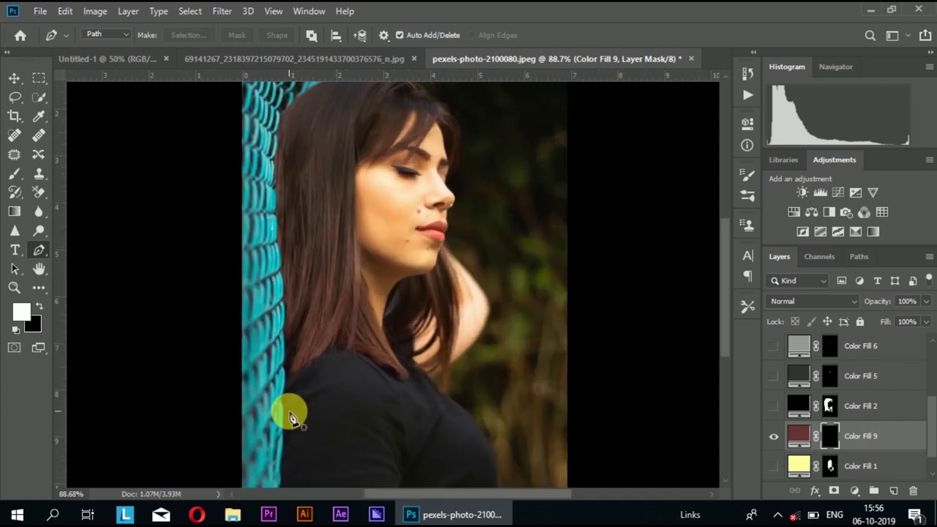
# - Draw a curved pen path along the main shirt crease
pyautogui.moveTo(295, 406)
pyautogui.mouseDown()
pyautogui.moveTo(308, 403)
pyautogui.moveTo(292, 424)
pyautogui.mouseUp()
pyautogui.scroll(-3, 293, 414)
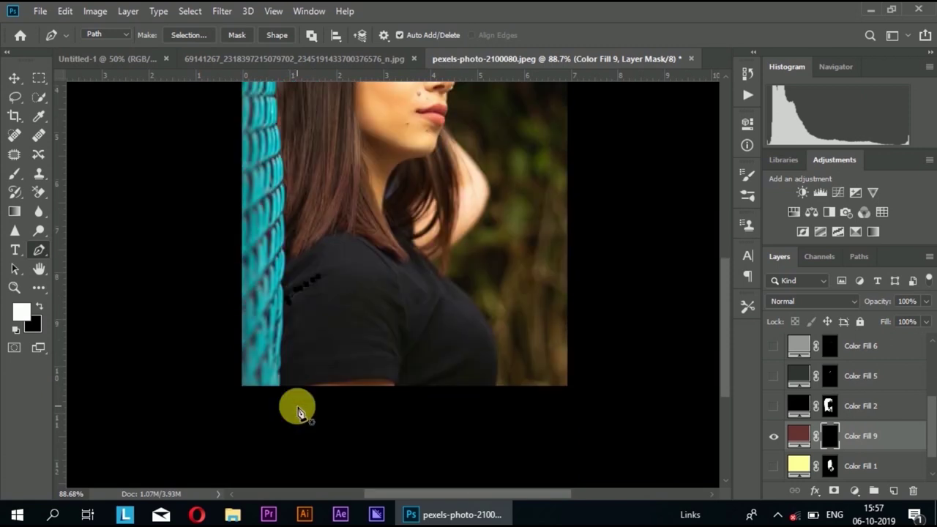
pyautogui.scroll(3, 300, 408)
pyautogui.scroll(2, 439, 330)
pyautogui.scroll(2, 448, 323)
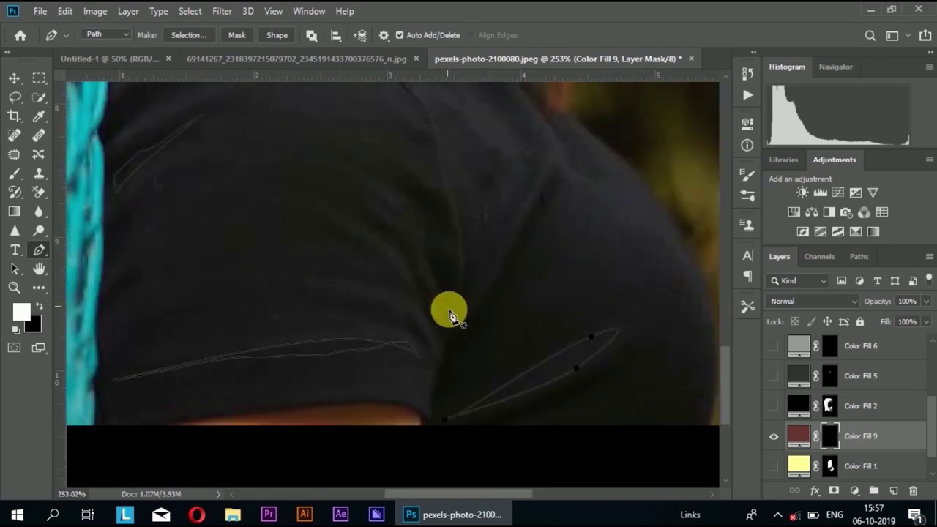
pyautogui.moveTo(449, 315); pyautogui.dragTo(543, 166)
pyautogui.scroll(2, 543, 167)
pyautogui.moveTo(488, 147); pyautogui.dragTo(503, 376)
pyautogui.scroll(-2, 454, 430)
pyautogui.moveTo(454, 428)
pyautogui.mouseDown()
pyautogui.moveTo(439, 383)
pyautogui.moveTo(431, 393)
pyautogui.moveTo(376, 315)
pyautogui.mouseUp()
# - Trace additional fold shapes near the collar and across the shirt
pyautogui.scroll(2, 440, 383)
pyautogui.scroll(2, 377, 314)
pyautogui.moveTo(157, 260)
pyautogui.mouseDown()
pyautogui.moveTo(188, 229)
pyautogui.moveTo(119, 299)
pyautogui.mouseUp()
pyautogui.scroll(2, 119, 299)
pyautogui.click(317, 222)
pyautogui.scroll(-4, 418, 317)
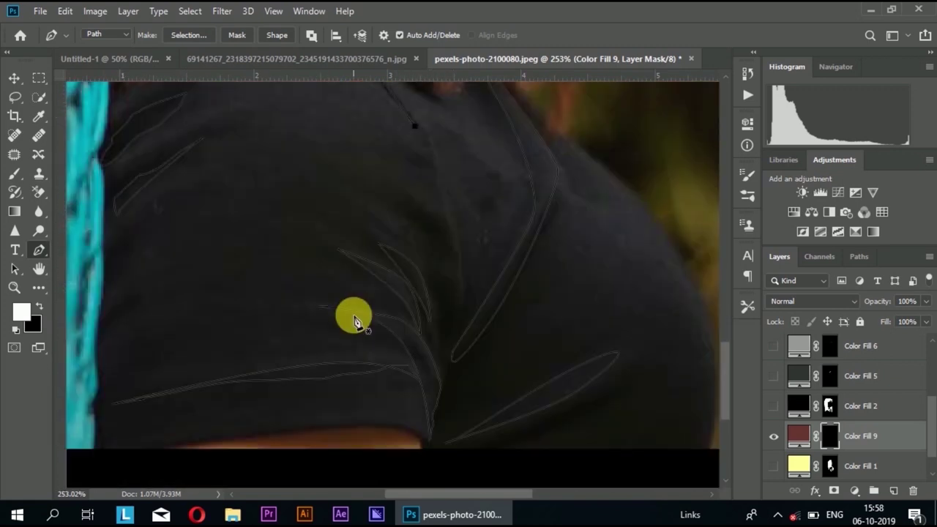
pyautogui.scroll(1, 439, 311)
pyautogui.moveTo(440, 300); pyautogui.dragTo(450, 322)
pyautogui.scroll(-4, 448, 322)
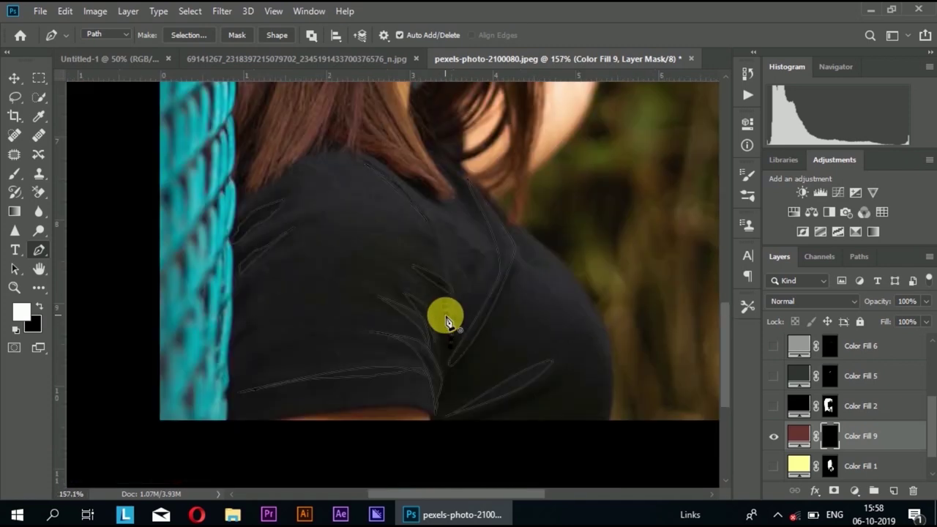
pyautogui.scroll(-1, 449, 322)
pyautogui.scroll(-2, 448, 322)
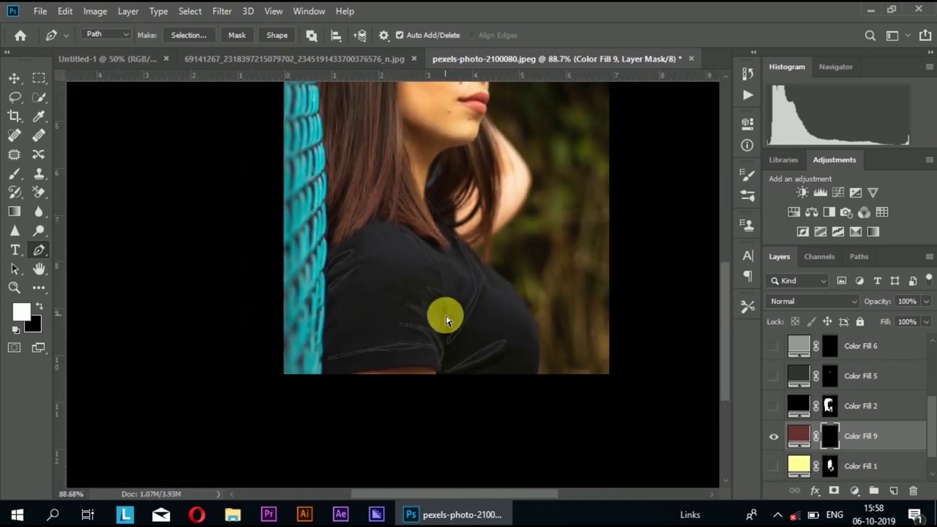
# - Reveal maroon inside the traced fold shapes on the mask, then deselect
pyautogui.hotkey('ctrl', 'Return')
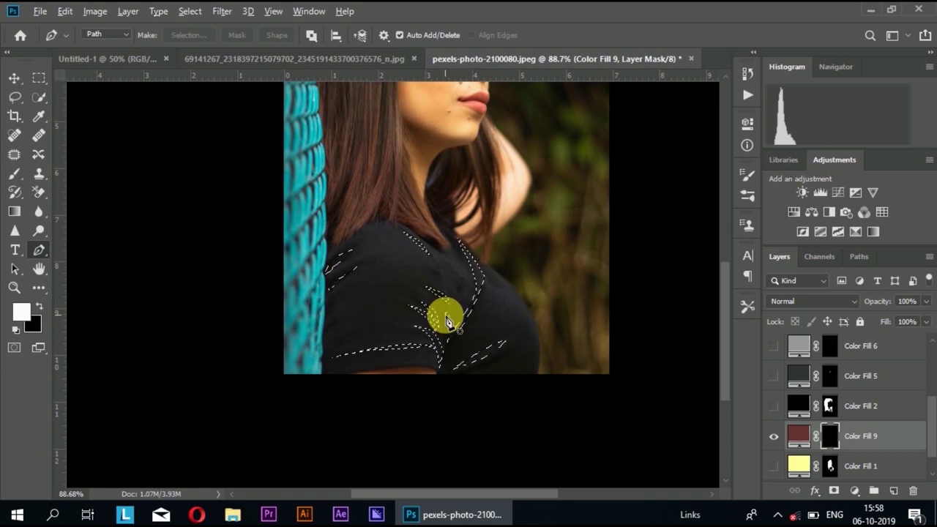
pyautogui.hotkey('alt', 'Delete')
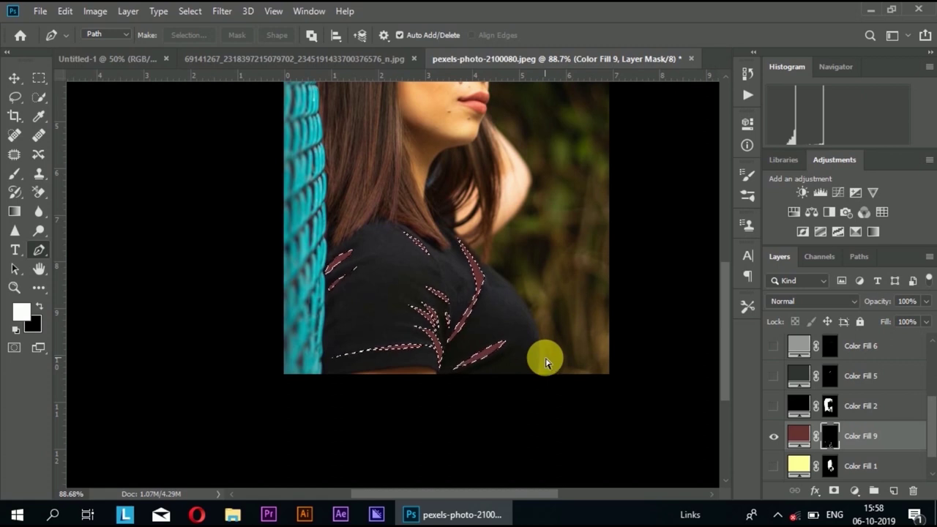
pyautogui.hotkey('ctrl', 'd')
# - Make all the hidden Color Fill layers visible again
pyautogui.click(774, 466)
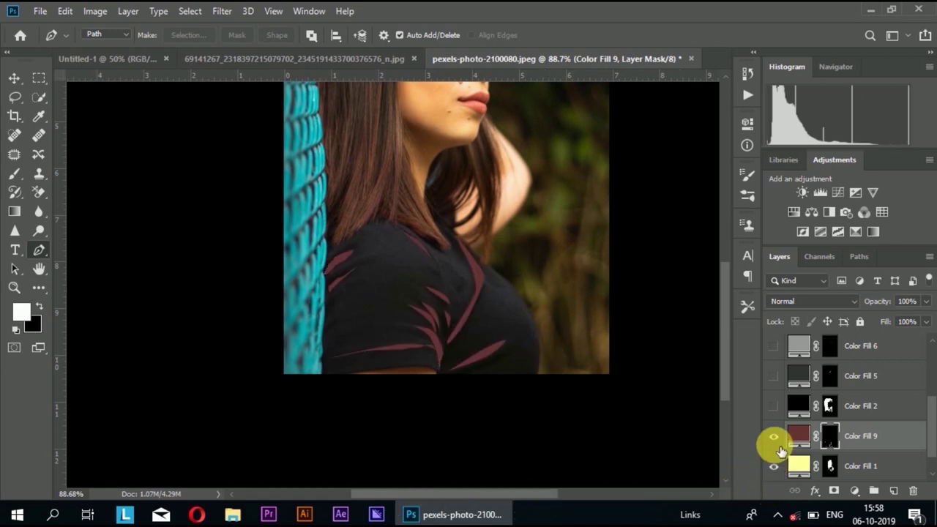
pyautogui.click(774, 406)
pyautogui.click(774, 345)
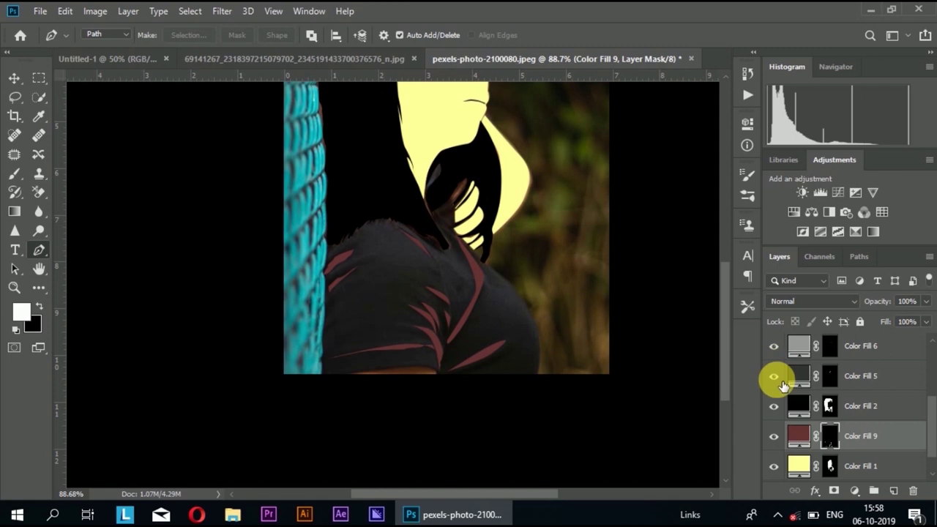
pyautogui.scroll(2, 776, 384)
pyautogui.click(774, 437)
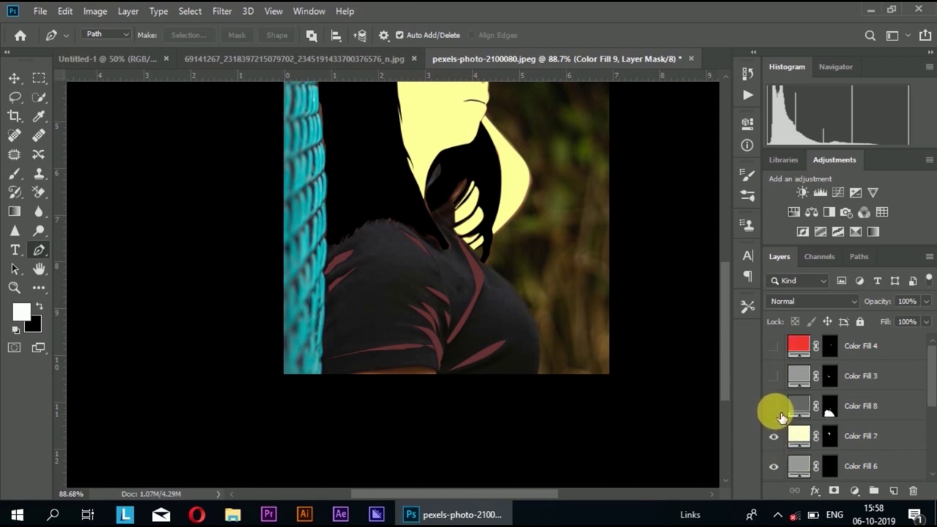
pyautogui.click(774, 407)
pyautogui.click(775, 376)
pyautogui.click(774, 347)
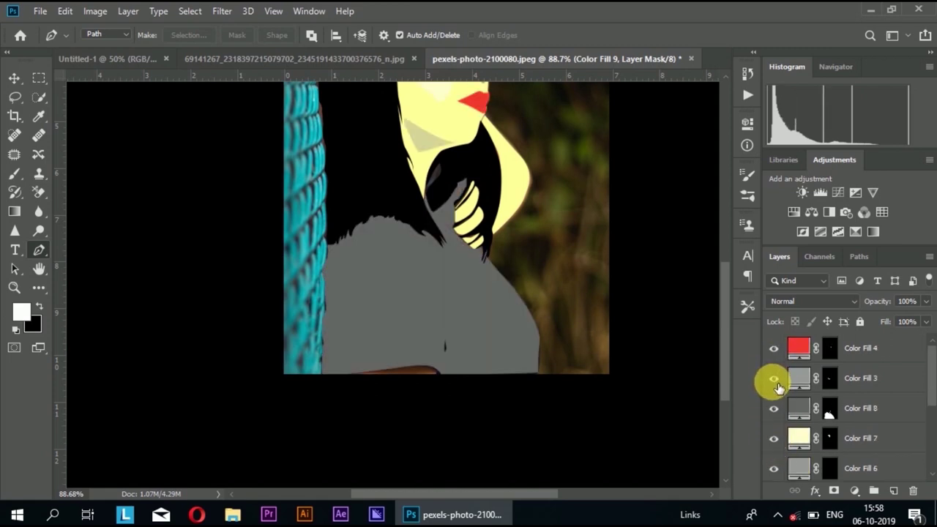
# - Zoom out to the whole portrait and move Color Fill 9 above Color Fill 8
pyautogui.hotkey('ctrl', '-')
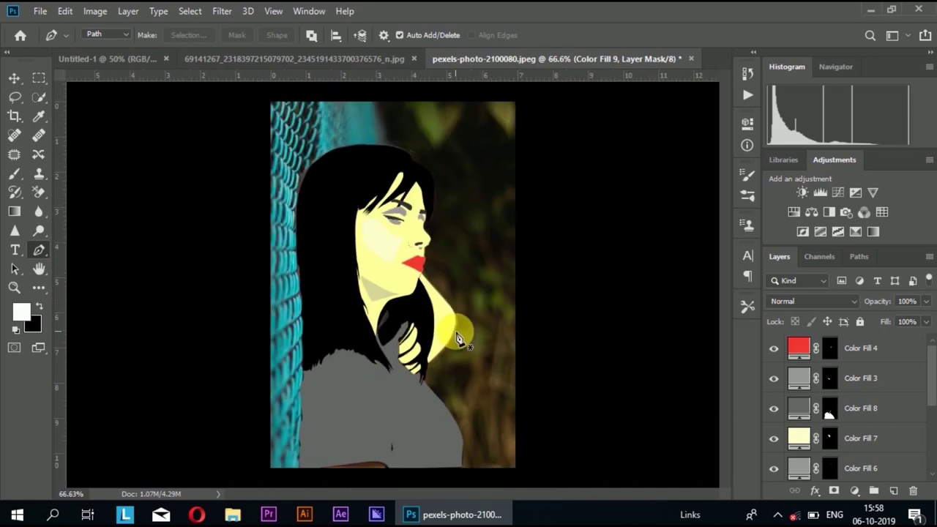
pyautogui.scroll(-3, 791, 443)
pyautogui.scroll(-1, 796, 437)
pyautogui.scroll(2, 805, 429)
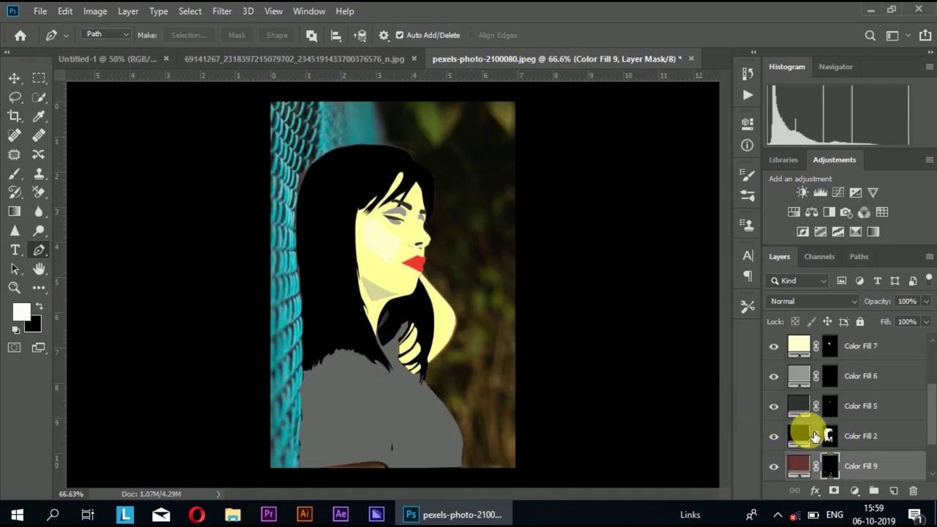
pyautogui.scroll(2, 805, 411)
pyautogui.scroll(-3, 833, 459)
pyautogui.moveTo(797, 436)
pyautogui.mouseDown()
pyautogui.moveTo(804, 369)
pyautogui.moveTo(813, 417)
pyautogui.moveTo(810, 352)
pyautogui.mouseUp()
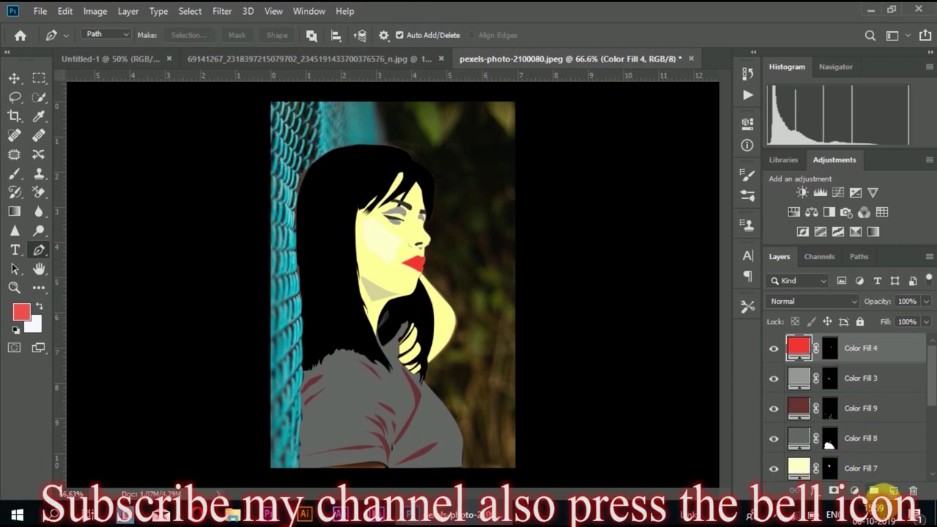
# - Add a new layer and start another Solid Color fill layer, Color Fill 10
pyautogui.click(894, 491)
pyautogui.click(850, 490)
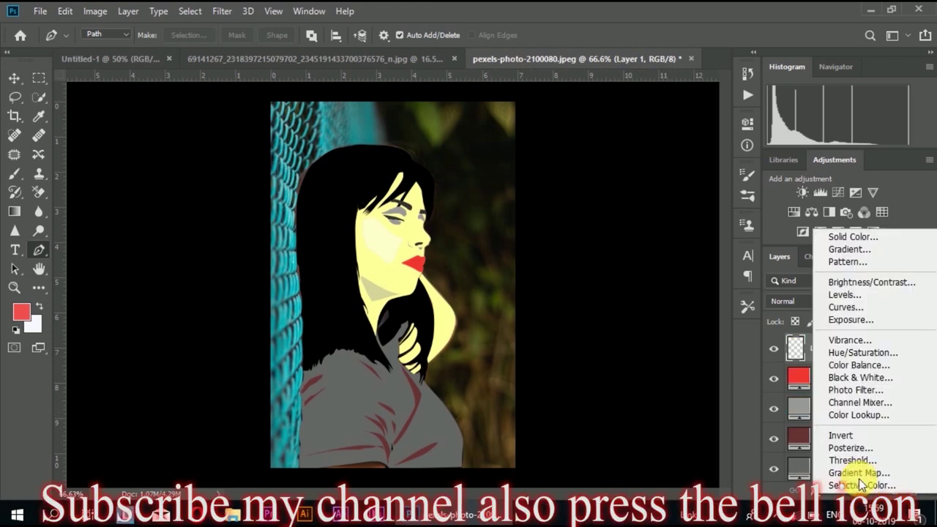
pyautogui.click(851, 237)
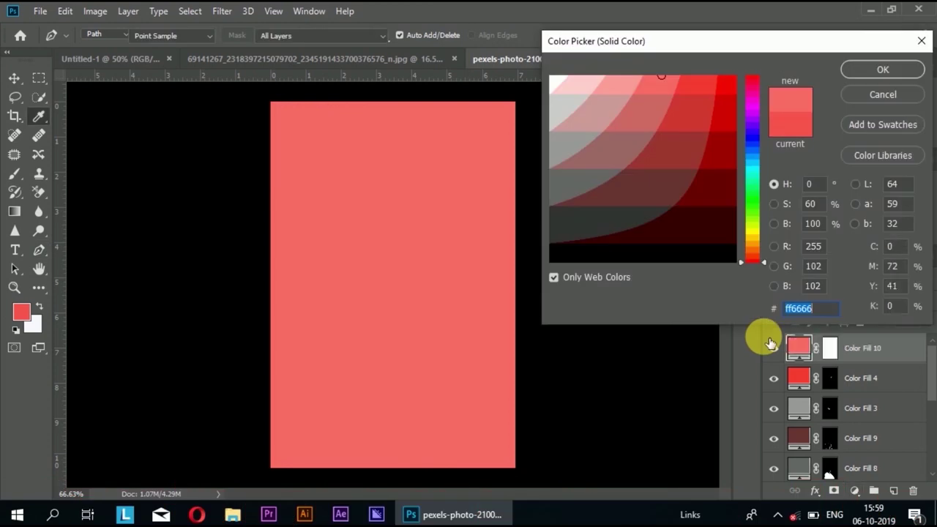
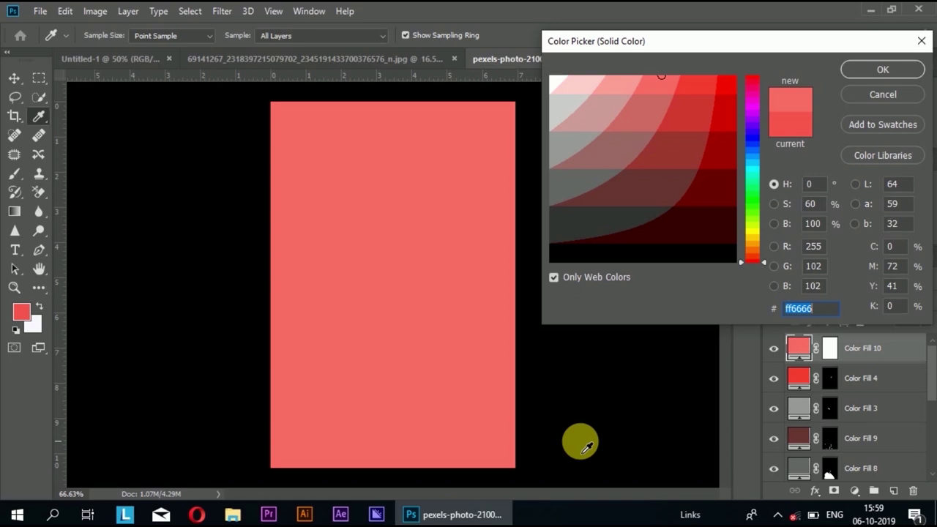
# - Set Color Fill 10 to dark grey #333333 and select its layer mask
pyautogui.click(562, 222)
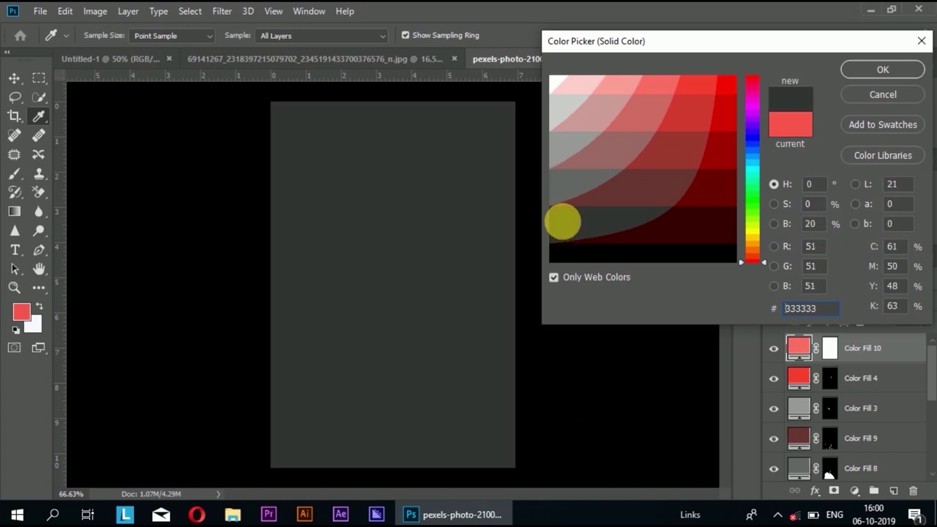
pyautogui.click(866, 75)
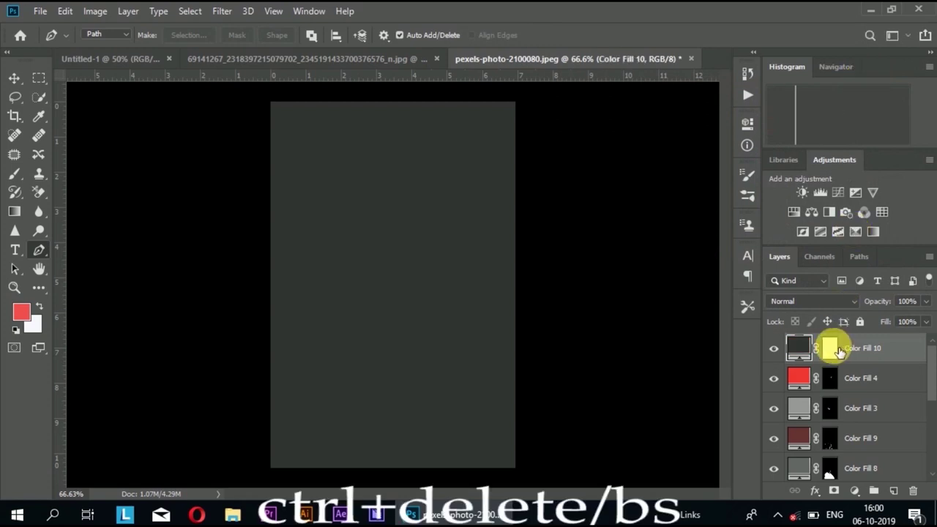
pyautogui.click(831, 348)
# - Fill the Color Fill 10 mask with black to conceal the dark grey fill
pyautogui.hotkey('ctrl', 'BackSpace')
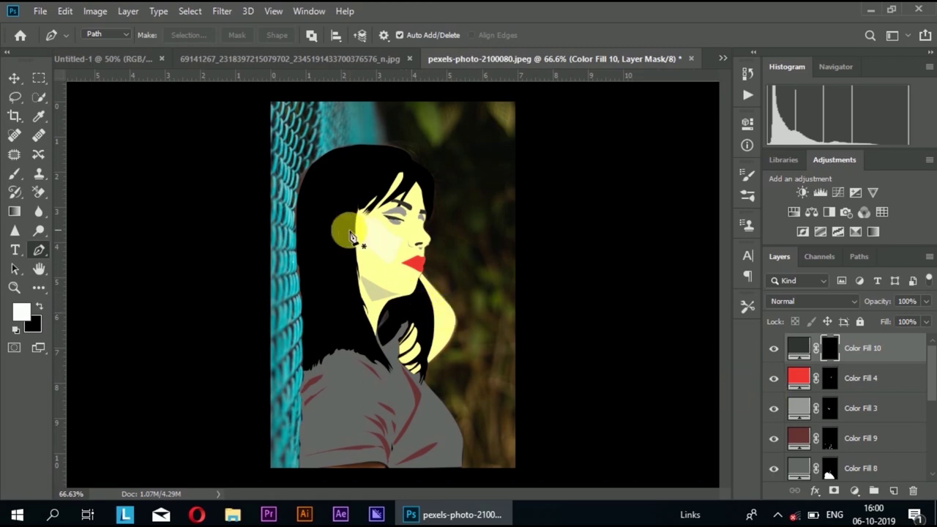
pyautogui.scroll(3, 361, 238)
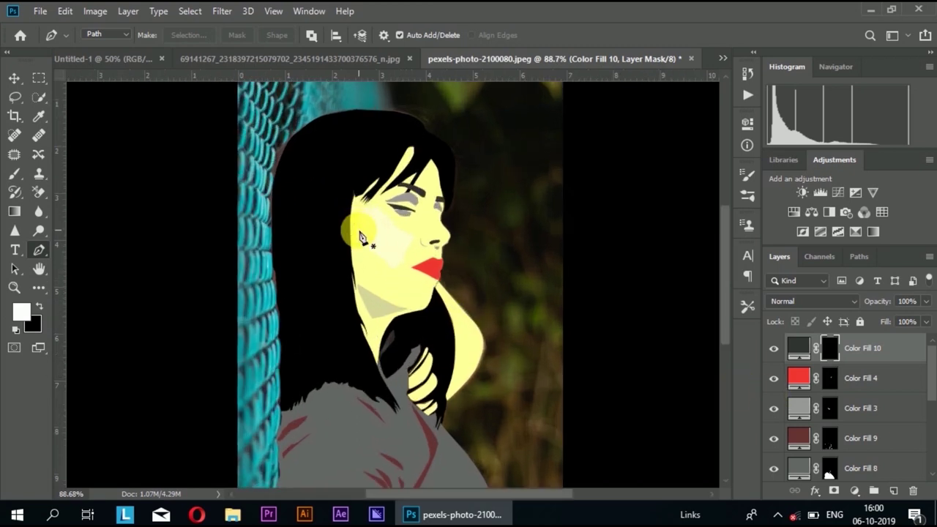
pyautogui.scroll(-5, 797, 447)
pyautogui.scroll(-1, 797, 450)
pyautogui.scroll(3, 785, 446)
pyautogui.scroll(3, 784, 446)
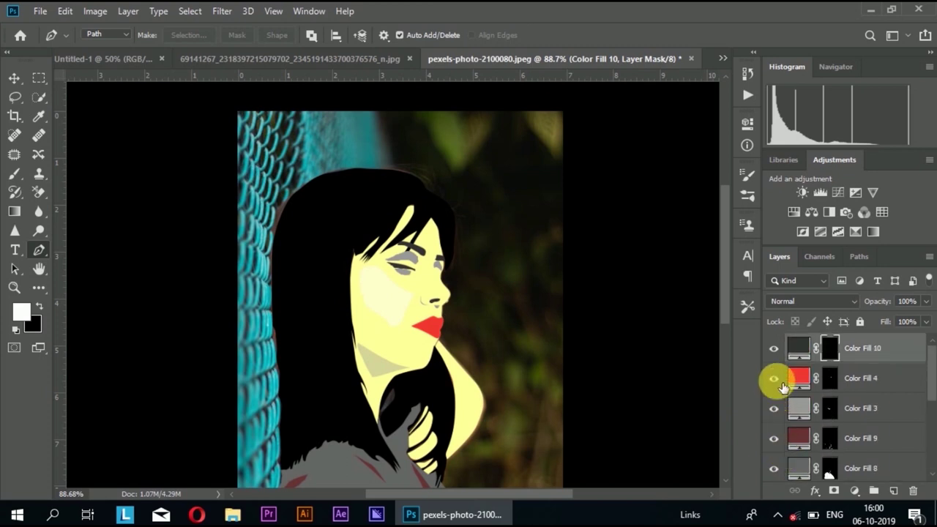
# - Hide the lips, shadow, sweater and yellow skin fill layers to reveal the photo
pyautogui.moveTo(782, 385); pyautogui.dragTo(782, 474)
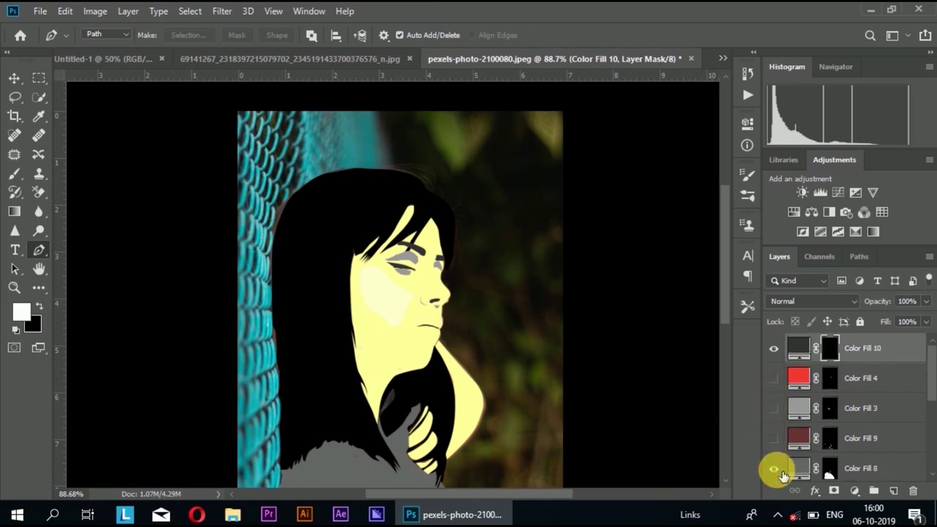
pyautogui.moveTo(782, 476)
pyautogui.mouseDown()
pyautogui.moveTo(780, 354)
pyautogui.moveTo(780, 418)
pyautogui.mouseUp()
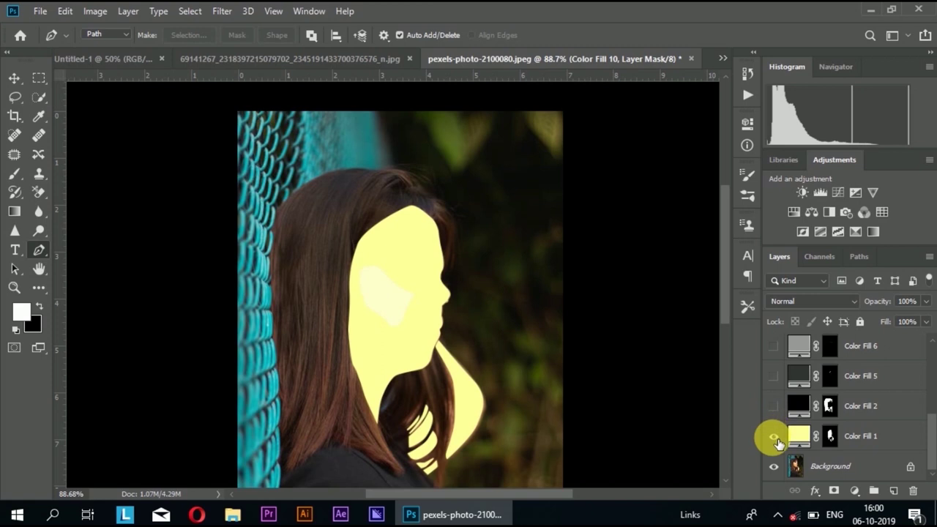
pyautogui.click(774, 438)
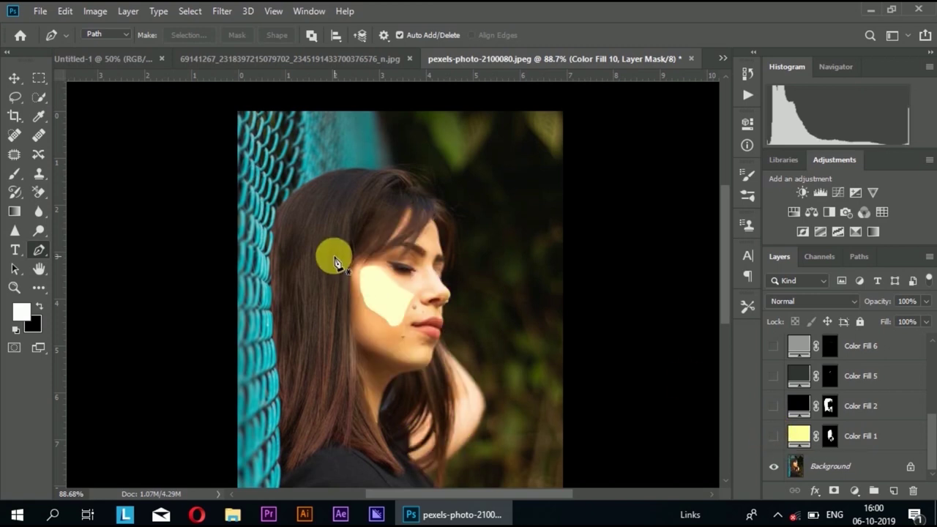
# - Zoom in on the hair and start a curved pen path along a crown strand
pyautogui.scroll(2, 367, 278)
pyautogui.scroll(2, 366, 279)
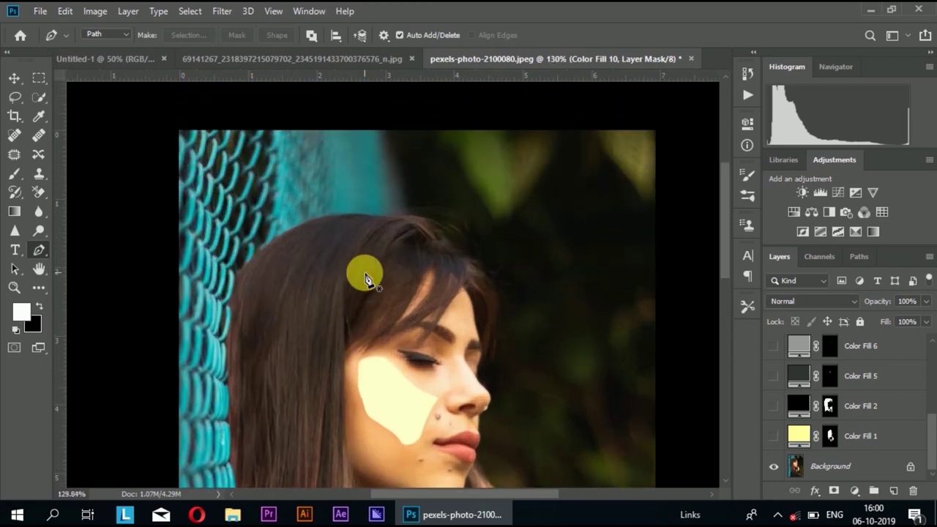
pyautogui.scroll(1, 381, 278)
pyautogui.scroll(2, 418, 273)
pyautogui.scroll(2, 435, 278)
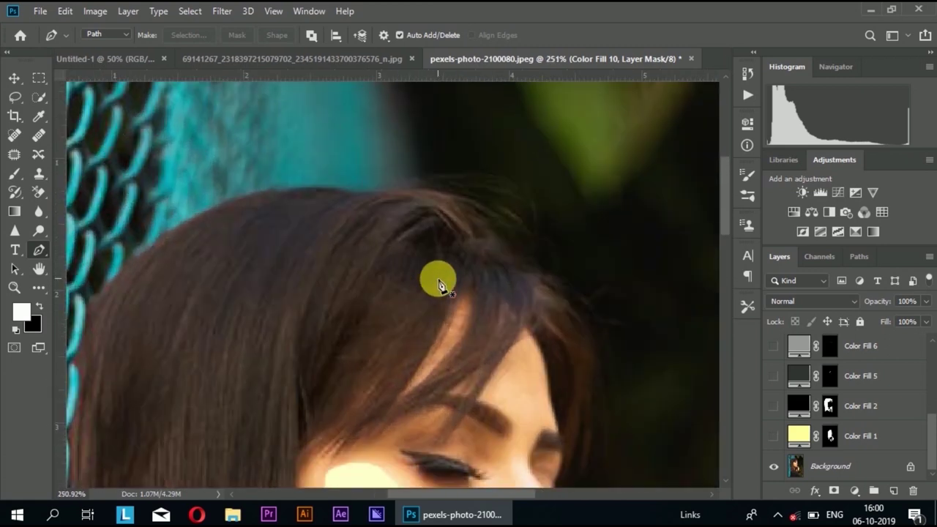
pyautogui.scroll(2, 447, 279)
pyautogui.scroll(1, 476, 256)
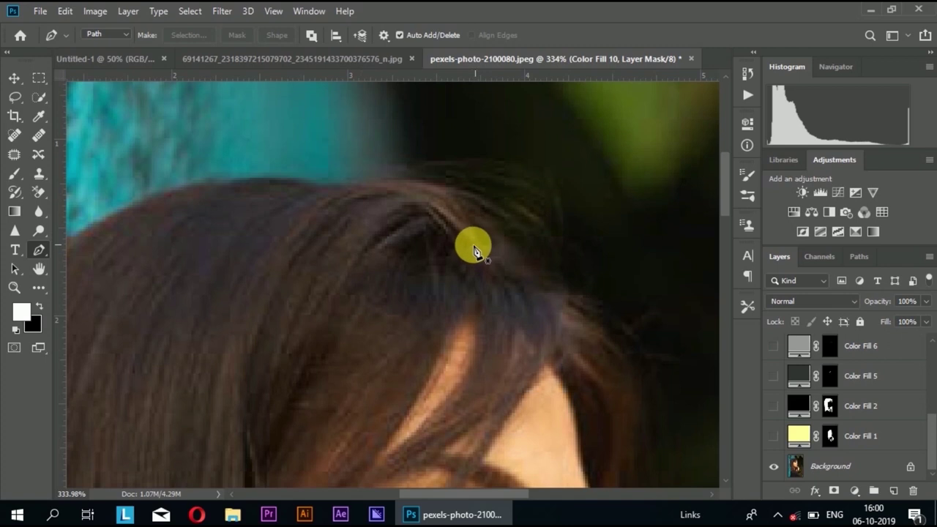
pyautogui.click(472, 240)
pyautogui.moveTo(457, 199); pyautogui.dragTo(446, 192)
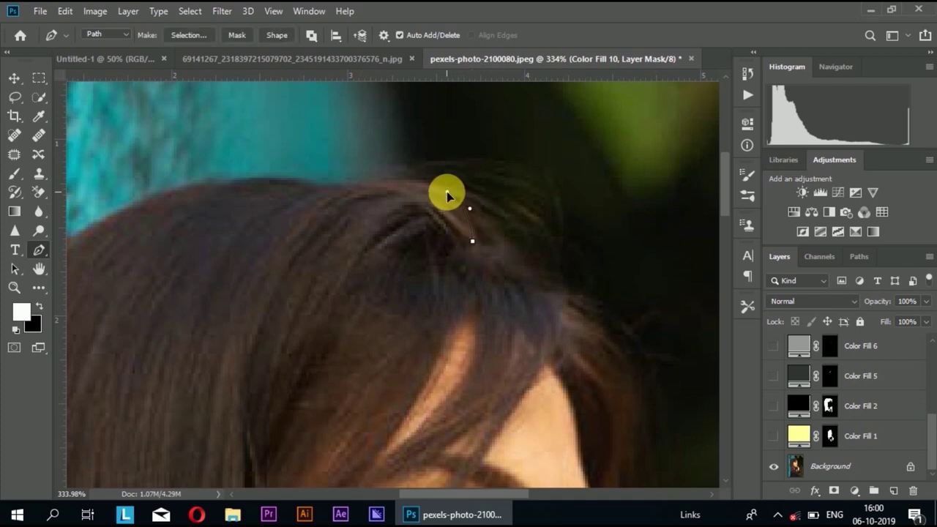
# - Extend the path over the head and down the left side, adding extra anchors
pyautogui.moveTo(350, 189); pyautogui.dragTo(315, 210)
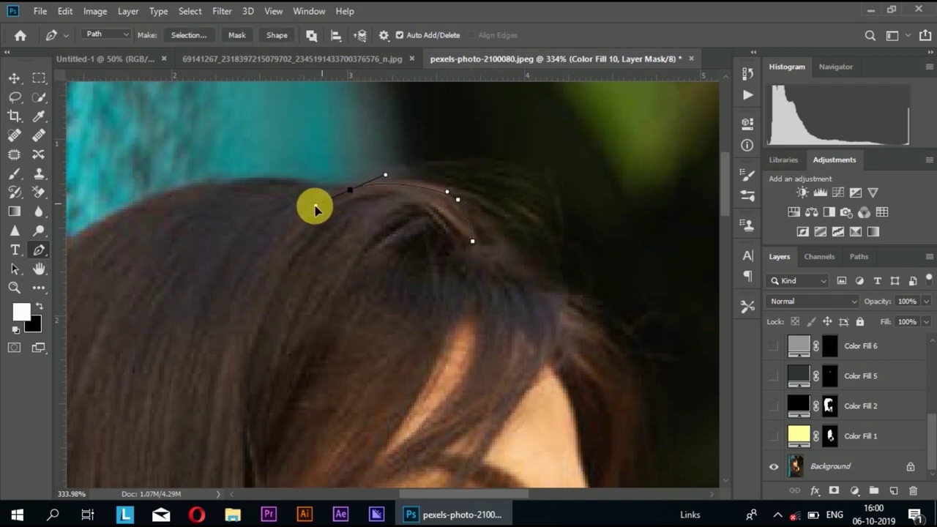
pyautogui.moveTo(244, 341); pyautogui.dragTo(245, 418)
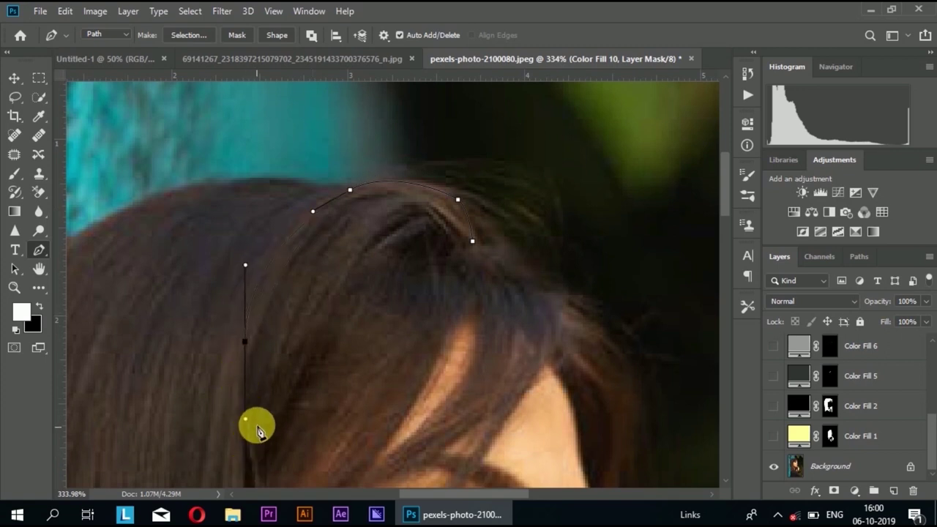
pyautogui.moveTo(256, 347); pyautogui.dragTo(279, 240)
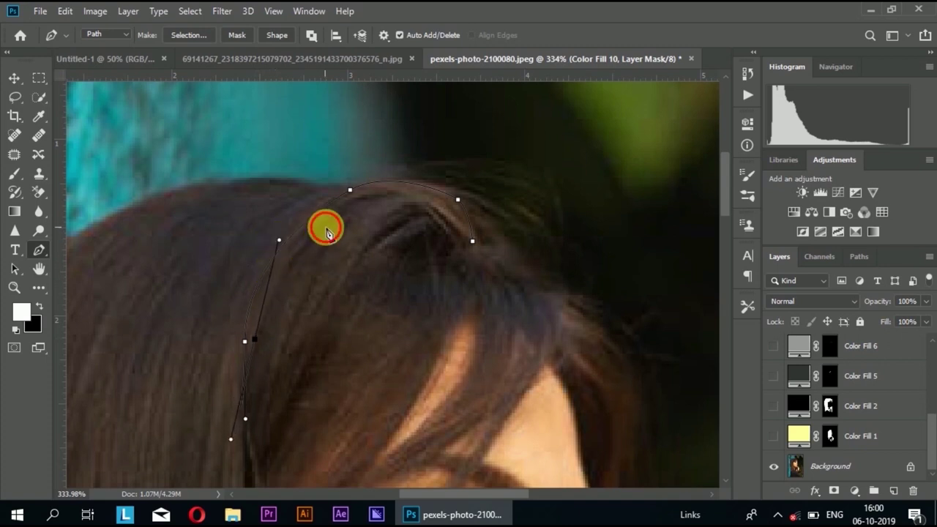
pyautogui.click(326, 229)
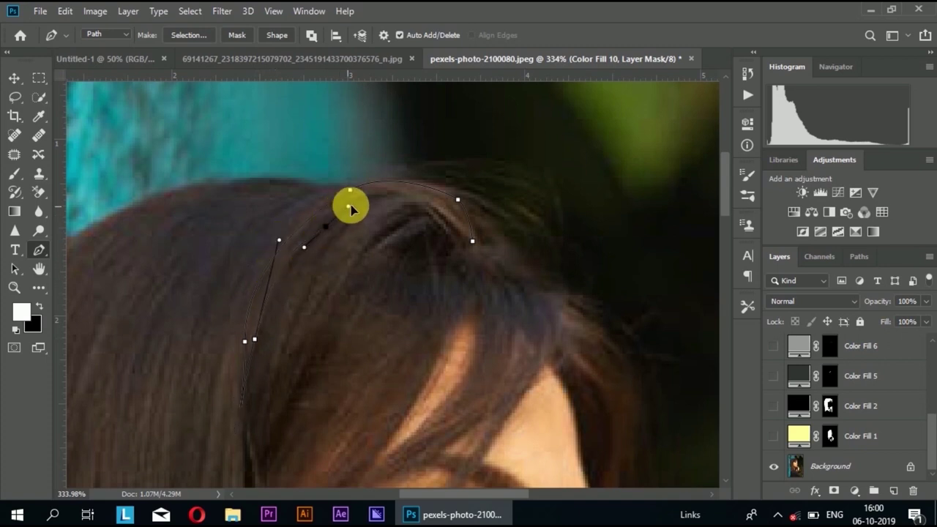
pyautogui.click(414, 197)
pyautogui.click(444, 222)
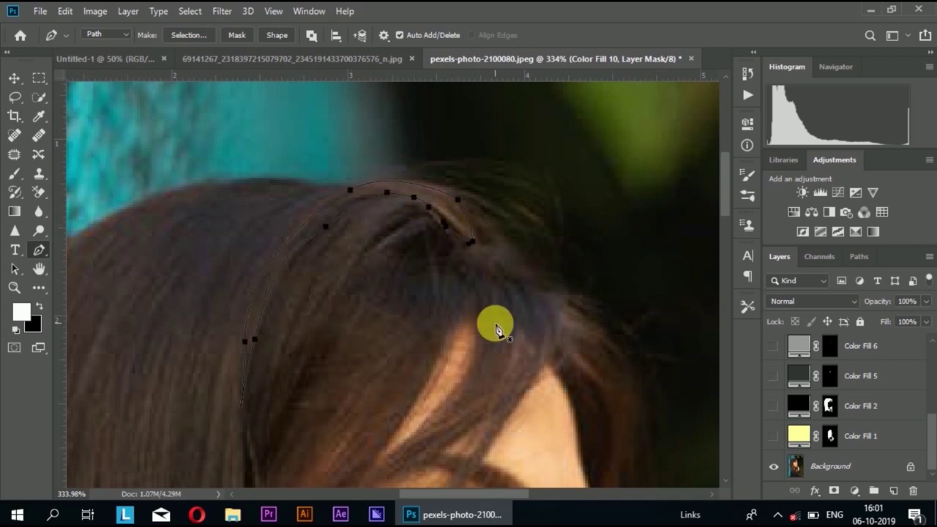
# - Add more curved anchors along the crown strand to refine its shape
pyautogui.scroll(-1, 496, 324)
pyautogui.scroll(-3, 347, 307)
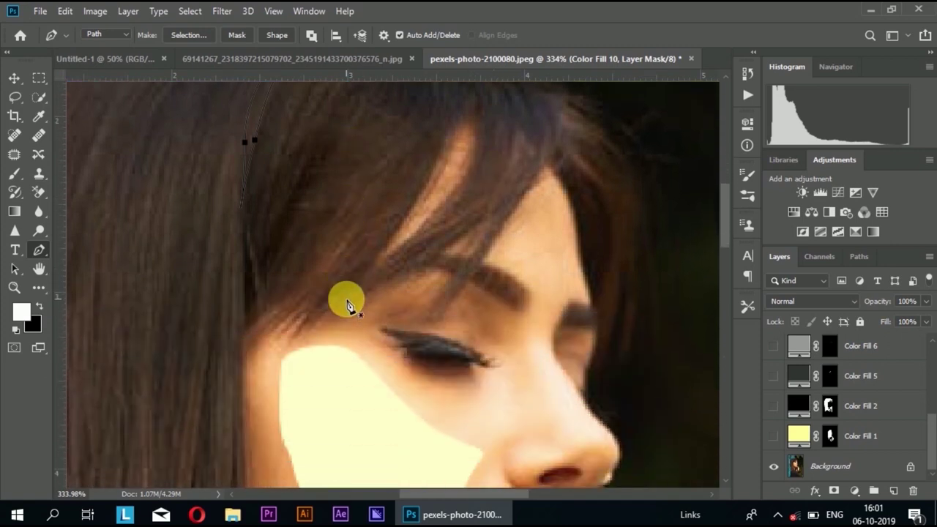
pyautogui.scroll(1, 345, 304)
pyautogui.scroll(2, 343, 308)
pyautogui.scroll(1, 341, 323)
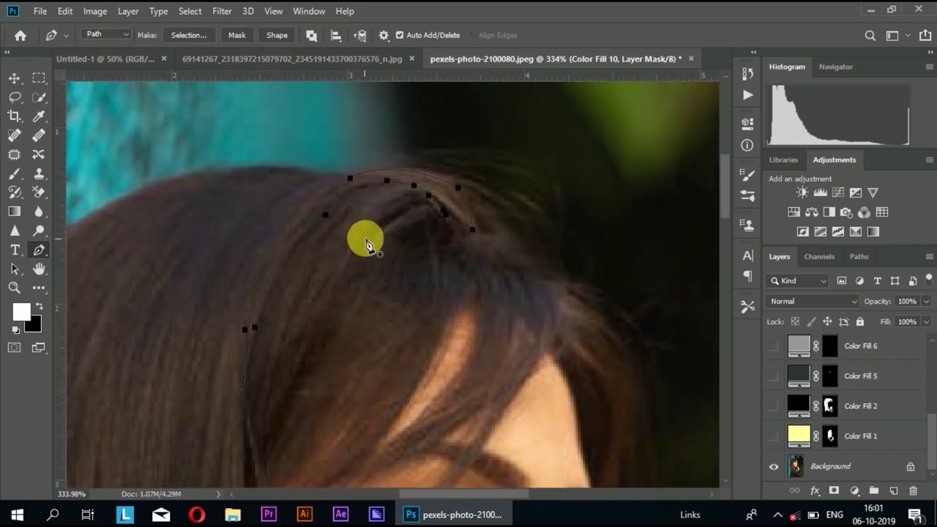
pyautogui.moveTo(355, 254); pyautogui.dragTo(355, 252)
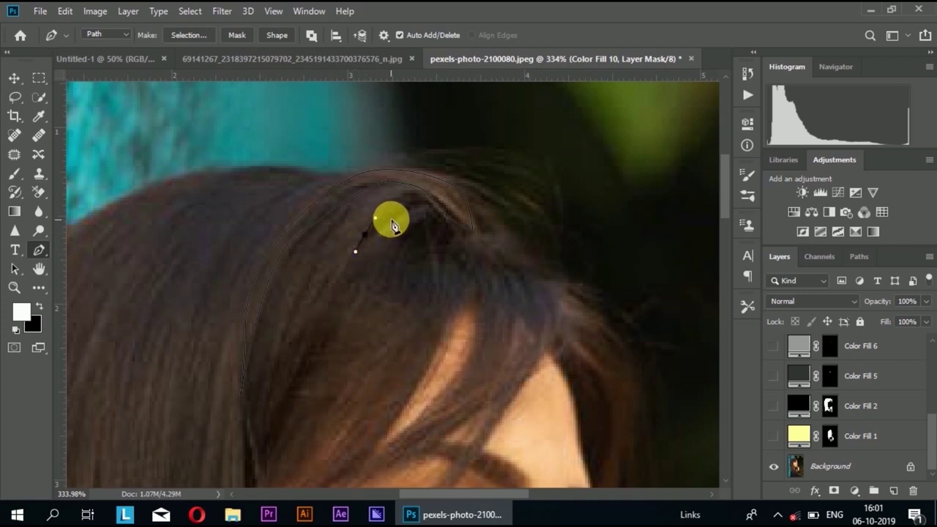
pyautogui.moveTo(313, 339); pyautogui.dragTo(295, 385)
pyautogui.moveTo(345, 283); pyautogui.dragTo(355, 265)
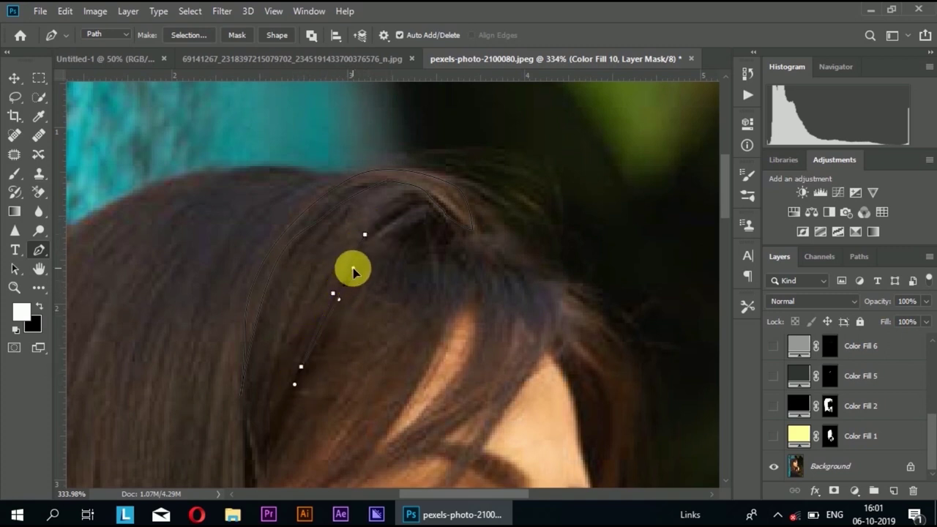
pyautogui.moveTo(391, 227); pyautogui.dragTo(399, 205)
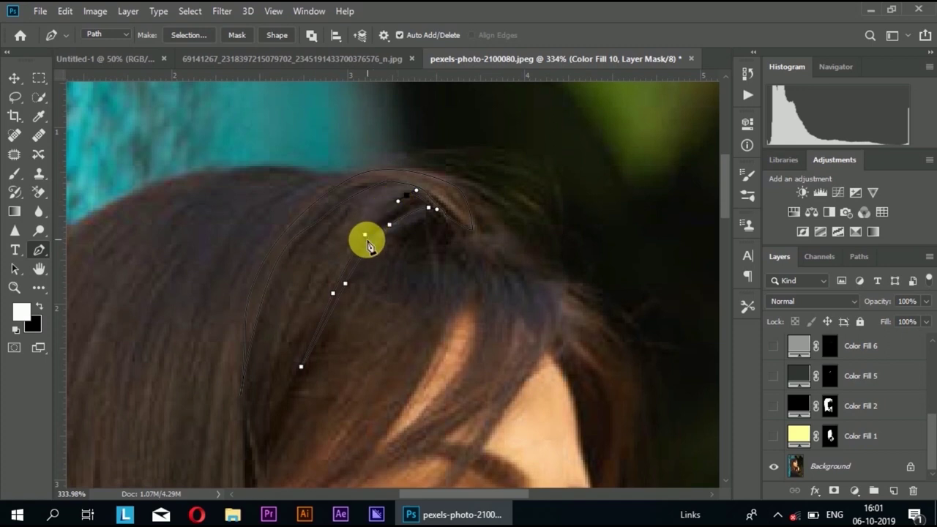
# - Zoom out, then zoom in on the hair beside the chin and neck
pyautogui.scroll(-3, 367, 243)
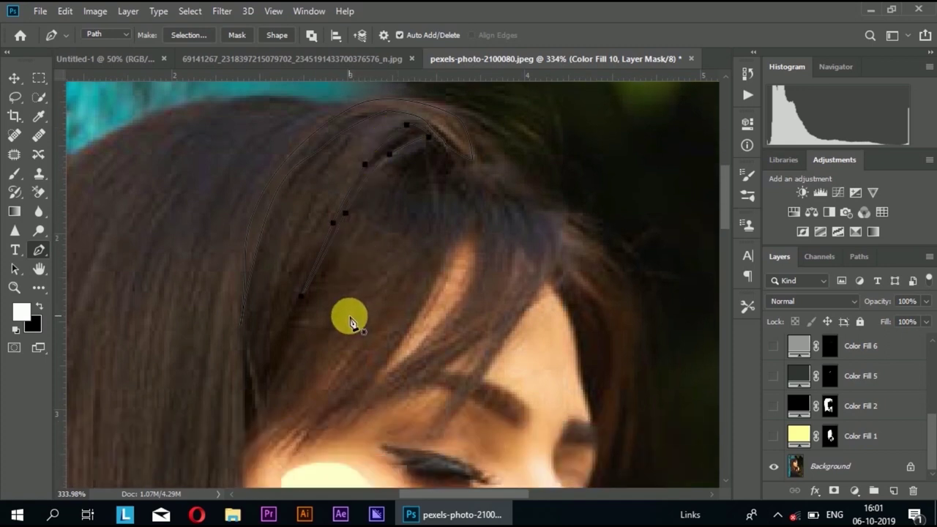
pyautogui.scroll(-1, 349, 322)
pyautogui.scroll(-1, 315, 324)
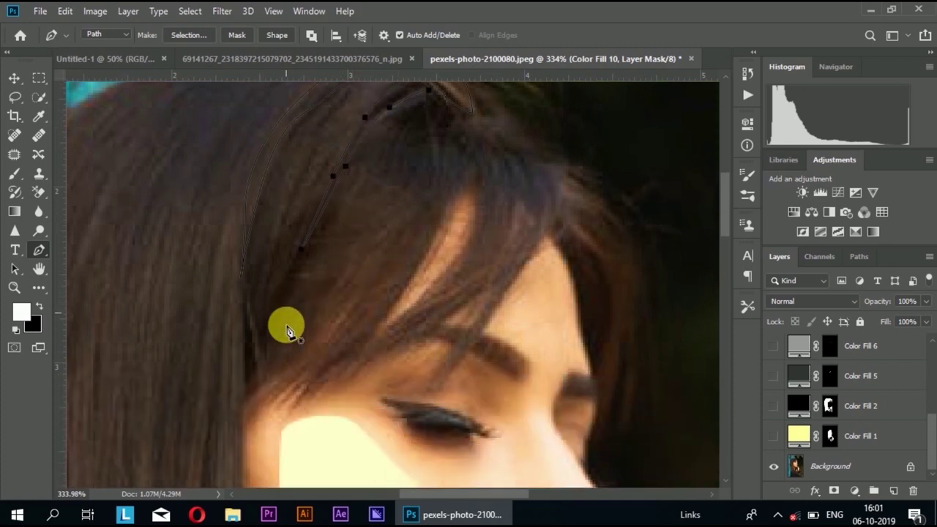
pyautogui.scroll(-3, 282, 323)
pyautogui.scroll(-5, 276, 317)
pyautogui.scroll(-4, 273, 315)
pyautogui.scroll(-1, 271, 316)
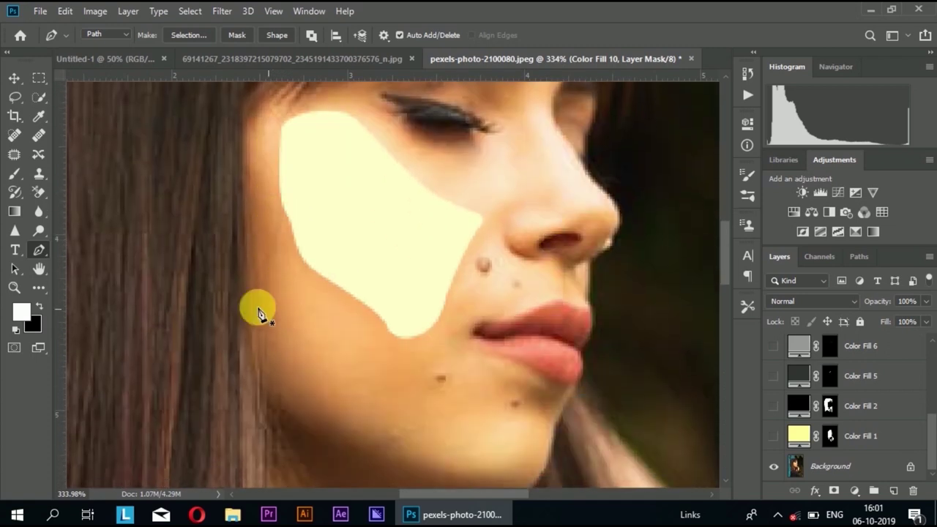
pyautogui.scroll(-2, 257, 310)
pyautogui.scroll(-2, 230, 314)
pyautogui.scroll(-2, 215, 314)
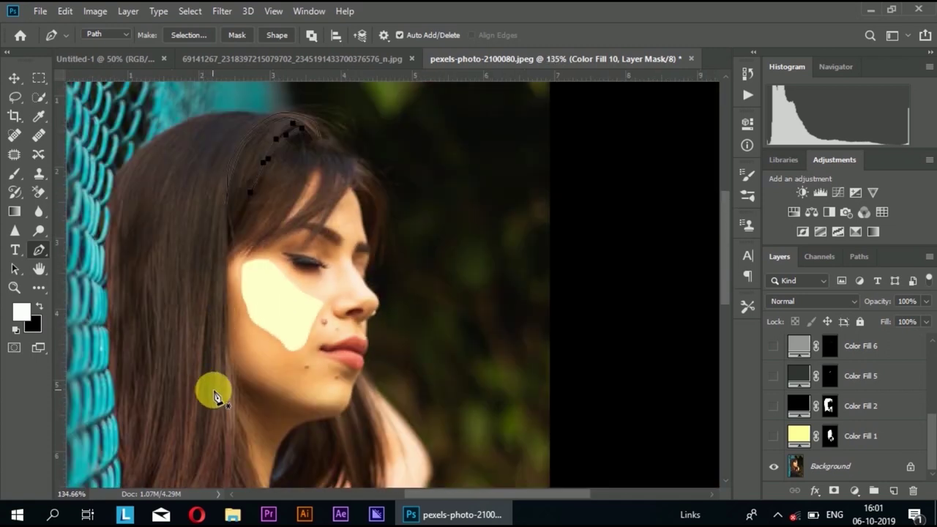
pyautogui.scroll(-3, 216, 391)
pyautogui.scroll(-1, 209, 356)
pyautogui.scroll(1, 219, 359)
pyautogui.scroll(1, 244, 373)
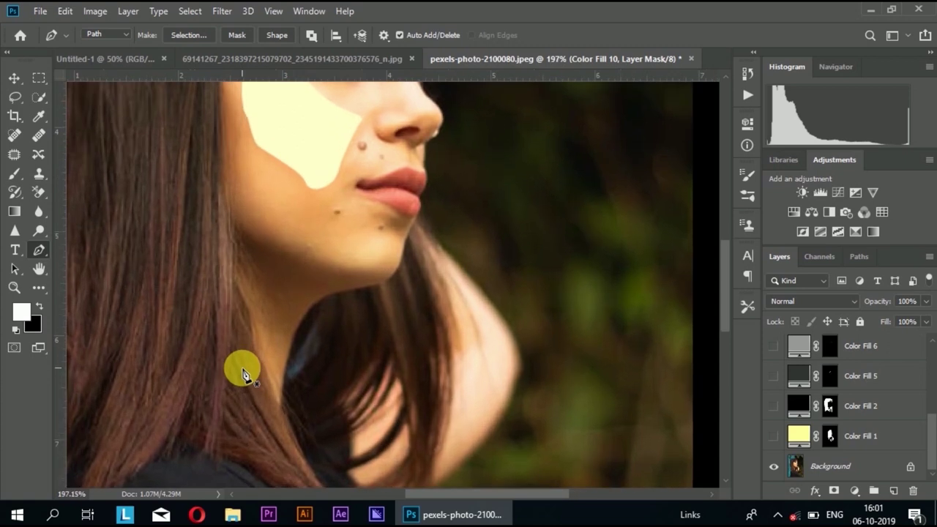
pyautogui.scroll(1, 234, 344)
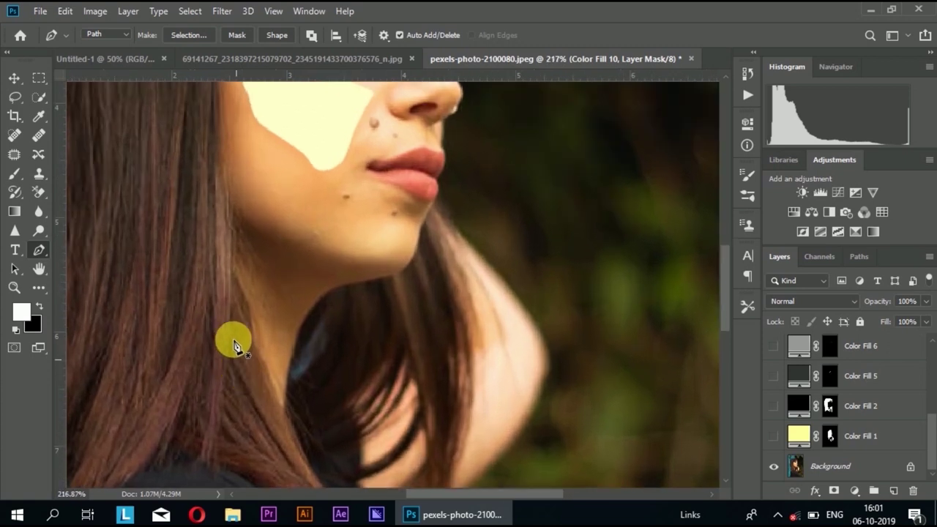
# - Trace a curved hair strand path down beside the neck
pyautogui.click(214, 172)
pyautogui.moveTo(229, 271); pyautogui.dragTo(225, 337)
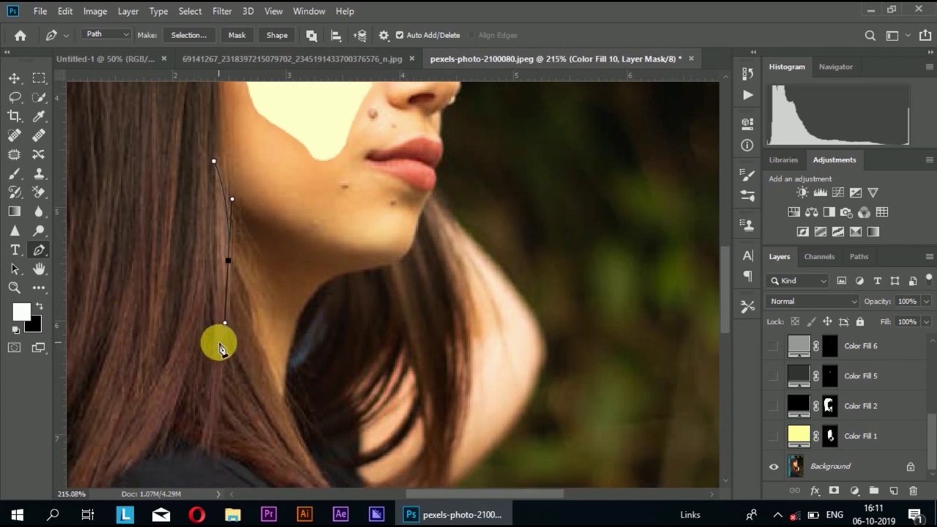
pyautogui.scroll(-2, 218, 341)
pyautogui.click(209, 418)
pyautogui.moveTo(201, 174); pyautogui.dragTo(199, 154)
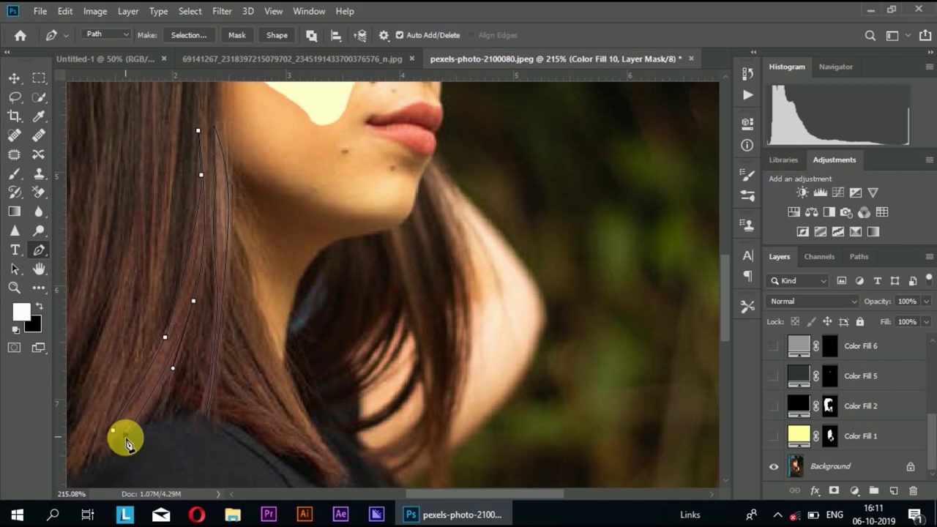
pyautogui.moveTo(69, 464); pyautogui.dragTo(284, 412)
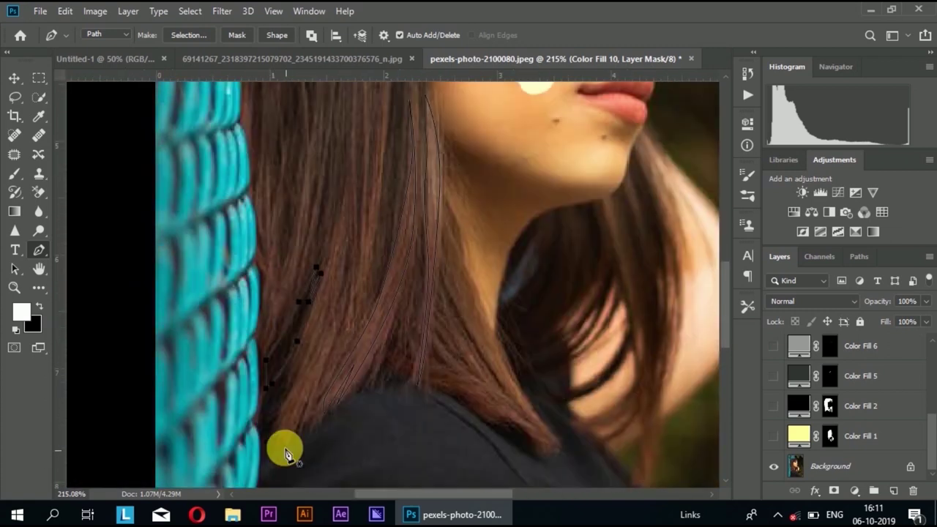
# - Trace a fringe strand across the crown, briefly showing the black hair fill to check
pyautogui.scroll(3, 315, 366)
pyautogui.scroll(5, 323, 292)
pyautogui.scroll(3, 380, 345)
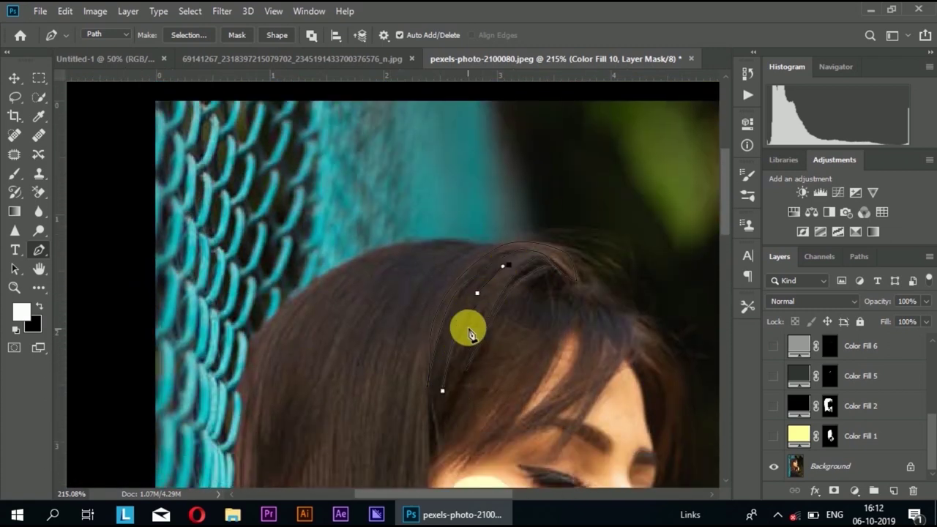
pyautogui.moveTo(616, 323)
pyautogui.mouseDown()
pyautogui.moveTo(398, 355)
pyautogui.moveTo(403, 397)
pyautogui.mouseUp()
pyautogui.click(774, 406)
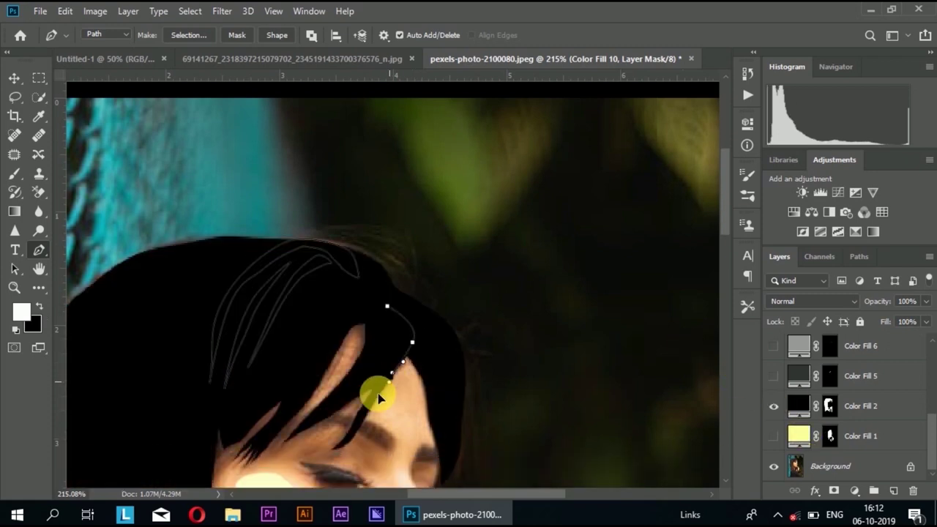
pyautogui.scroll(5, 344, 403)
pyautogui.click(774, 406)
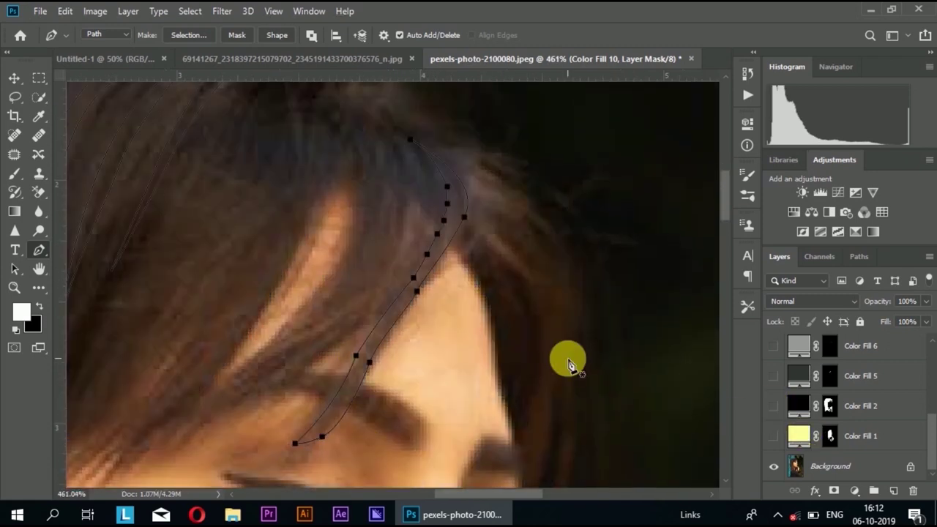
pyautogui.scroll(3, 476, 352)
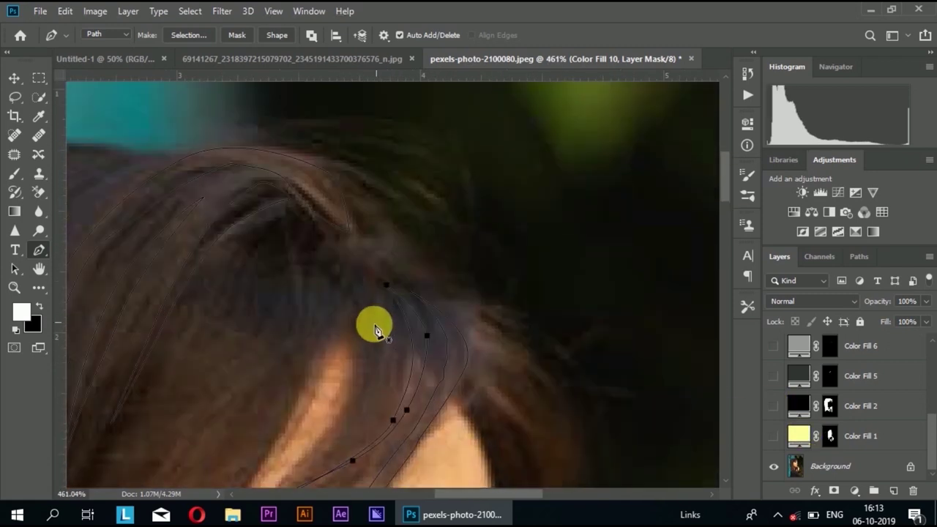
pyautogui.moveTo(372, 329); pyautogui.dragTo(360, 391)
# - Begin another strand path along the hair edge
pyautogui.scroll(-3, 370, 248)
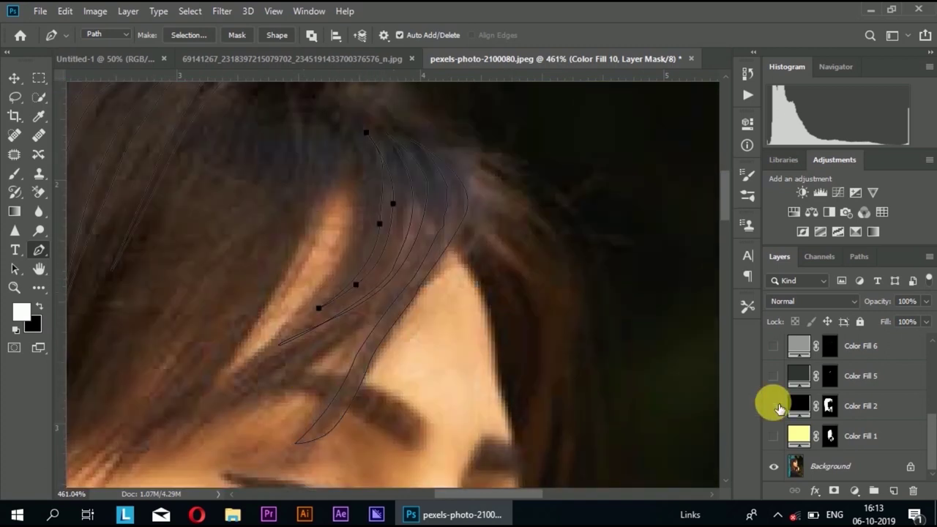
pyautogui.keyDown('ctrl'); pyautogui.click(432, 248); pyautogui.keyUp('ctrl')
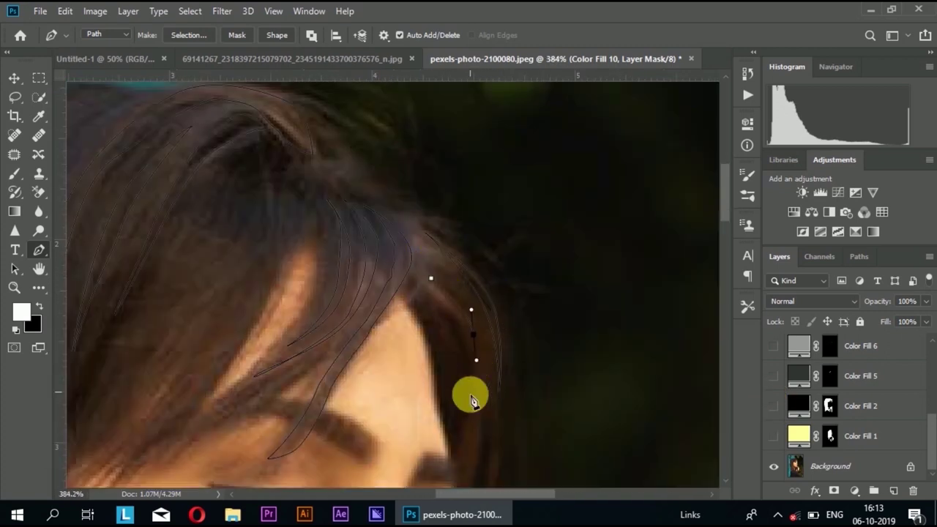
pyautogui.scroll(2, 432, 278)
pyautogui.scroll(3, 447, 293)
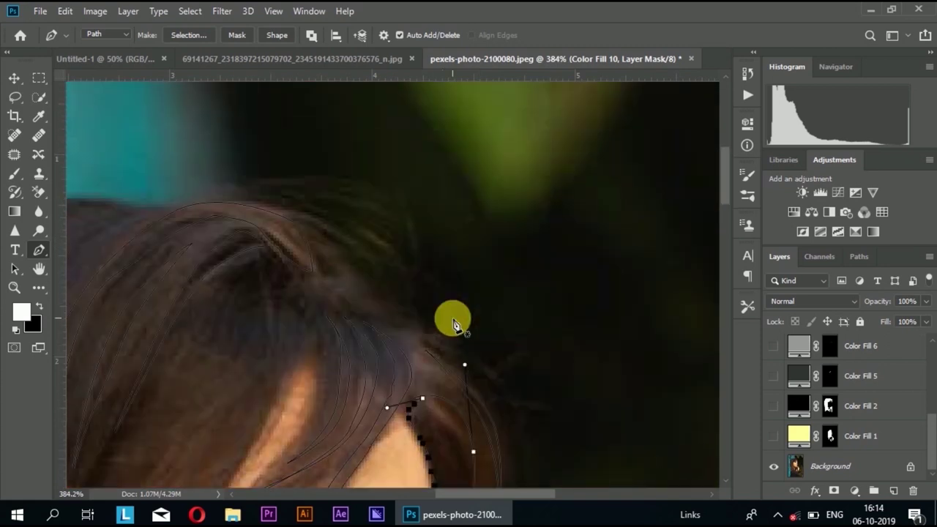
pyautogui.scroll(-2, 318, 260)
pyautogui.scroll(-2, 264, 344)
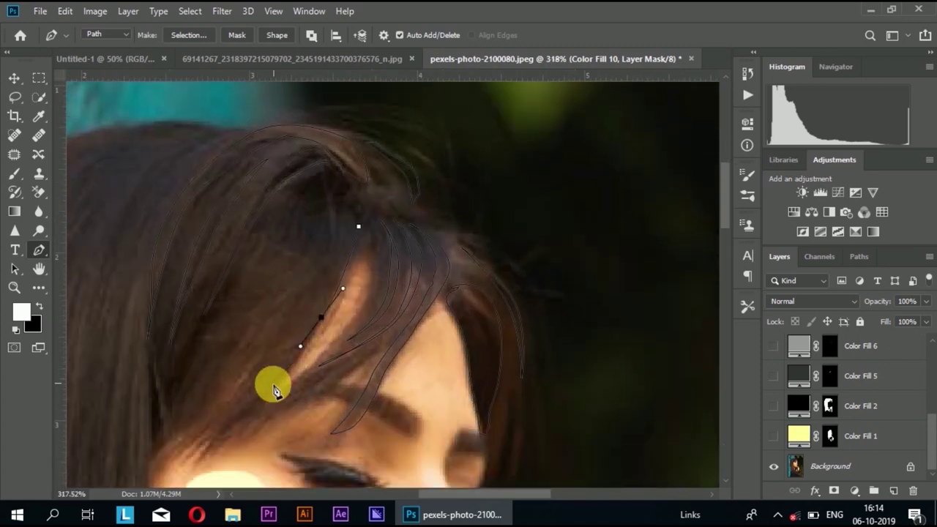
pyautogui.scroll(1, 338, 300)
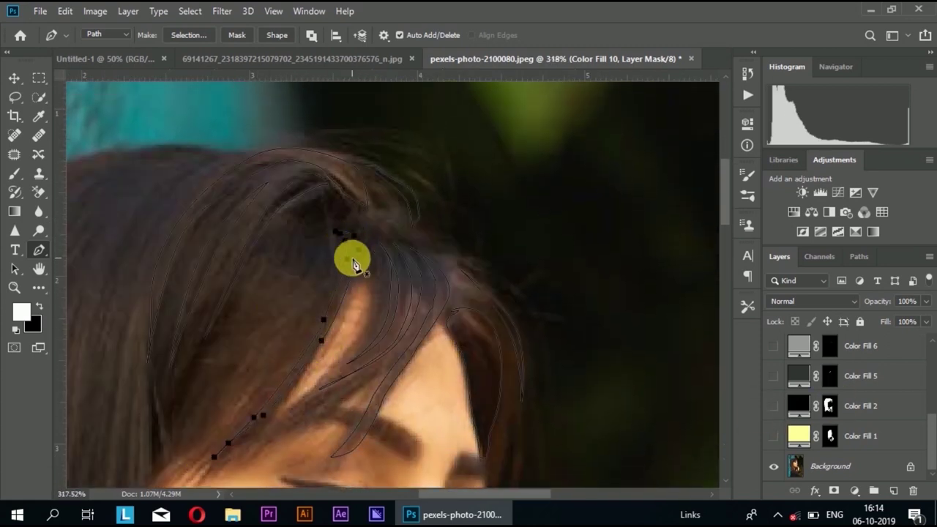
pyautogui.scroll(-3, 351, 258)
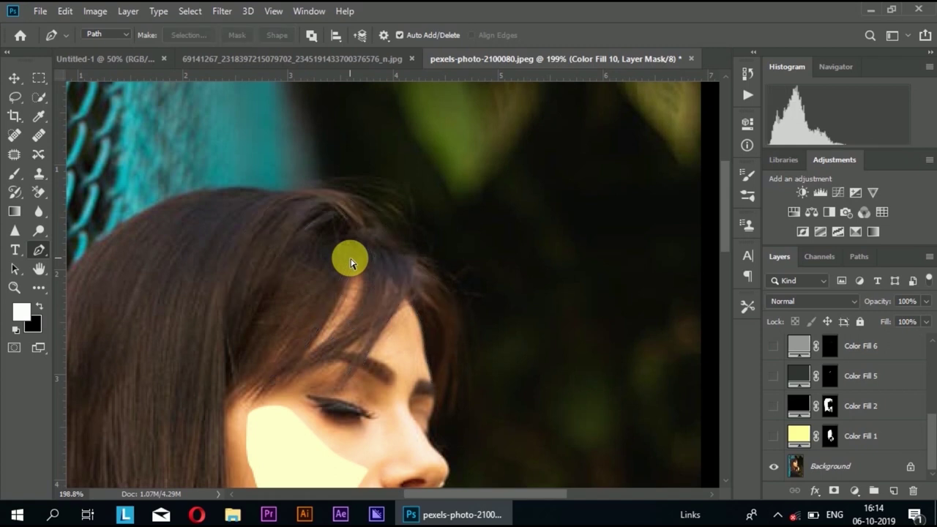
# - Turn the strand paths into a selection, fill it into the Color Fill 10 mask, then deselect
pyautogui.hotkey('ctrl', 'Return')
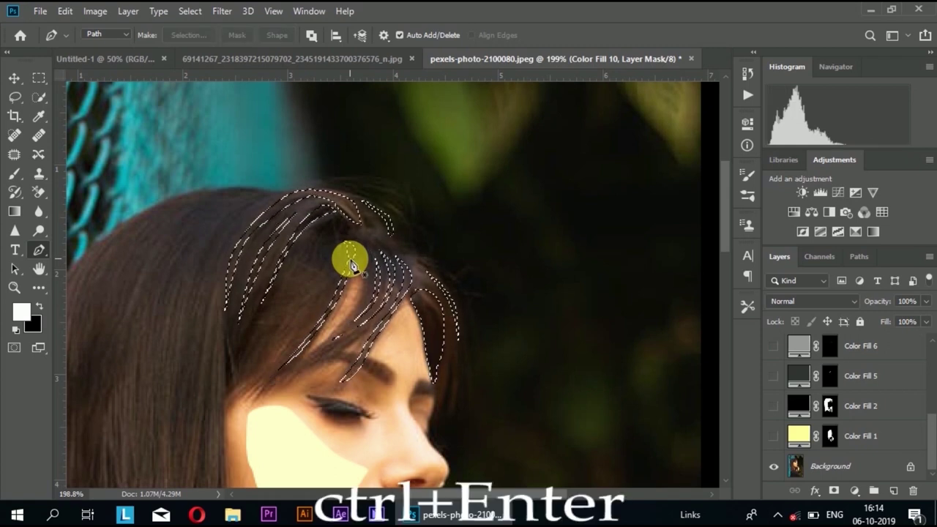
pyautogui.hotkey('alt', 'Delete')
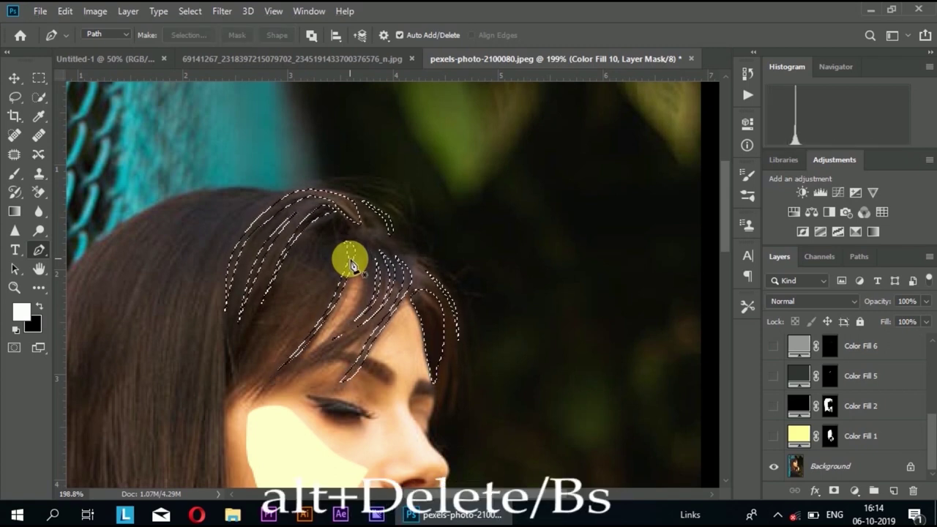
pyautogui.scroll(-2, 352, 263)
pyautogui.scroll(-1, 352, 263)
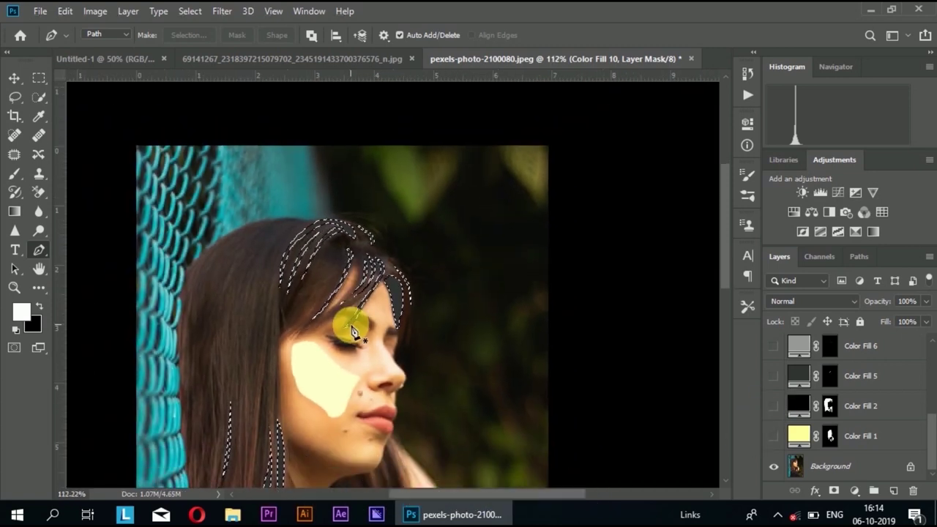
pyautogui.hotkey('ctrl', 'd')
pyautogui.scroll(-1, 353, 331)
pyautogui.scroll(-1, 353, 333)
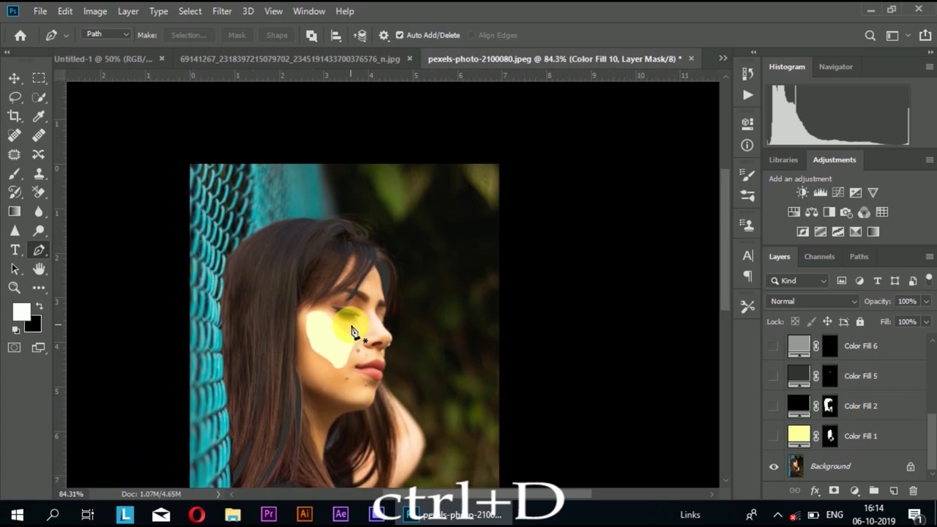
pyautogui.scroll(-1, 352, 326)
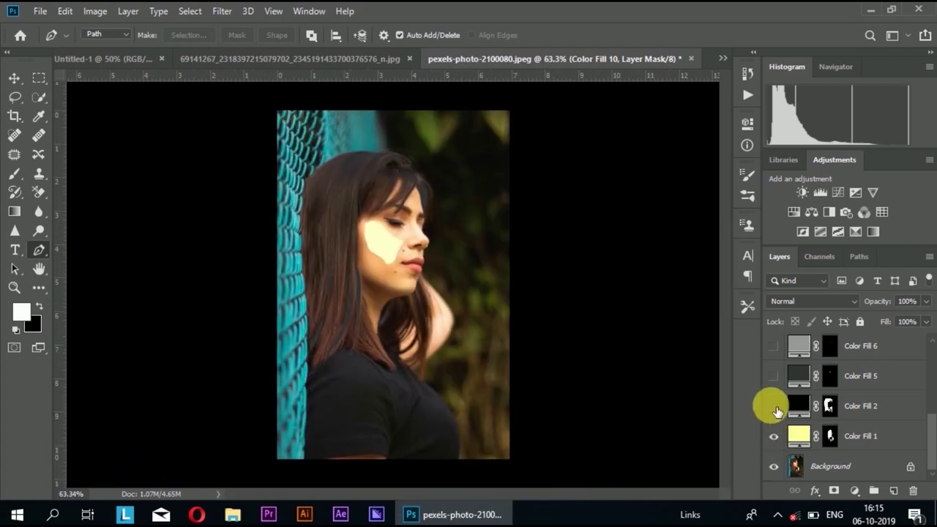
# - Show the skin, hair, shirt and lips fills again and move Color Fill 3 above Color Fill 4
pyautogui.moveTo(774, 438); pyautogui.dragTo(774, 345)
pyautogui.scroll(3, 787, 382)
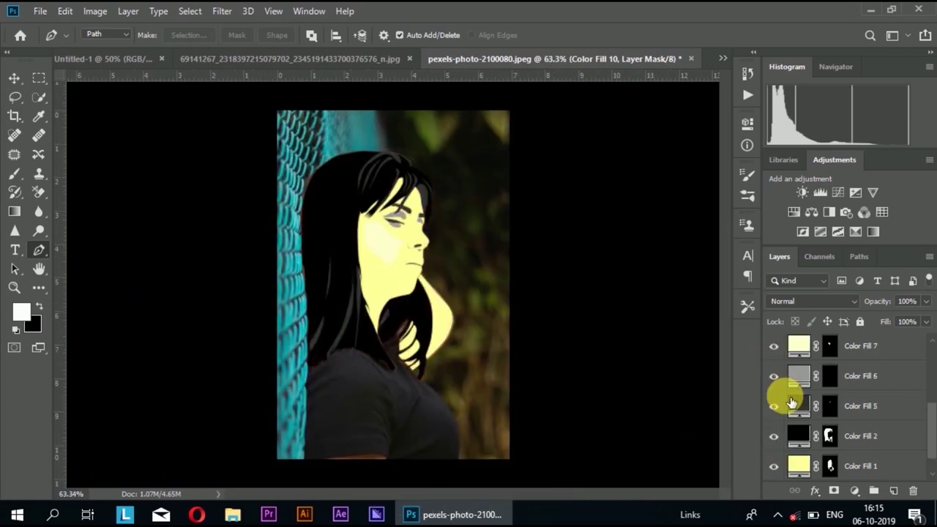
pyautogui.moveTo(777, 380)
pyautogui.mouseDown()
pyautogui.moveTo(775, 346)
pyautogui.moveTo(775, 412)
pyautogui.mouseUp()
pyautogui.scroll(3, 776, 351)
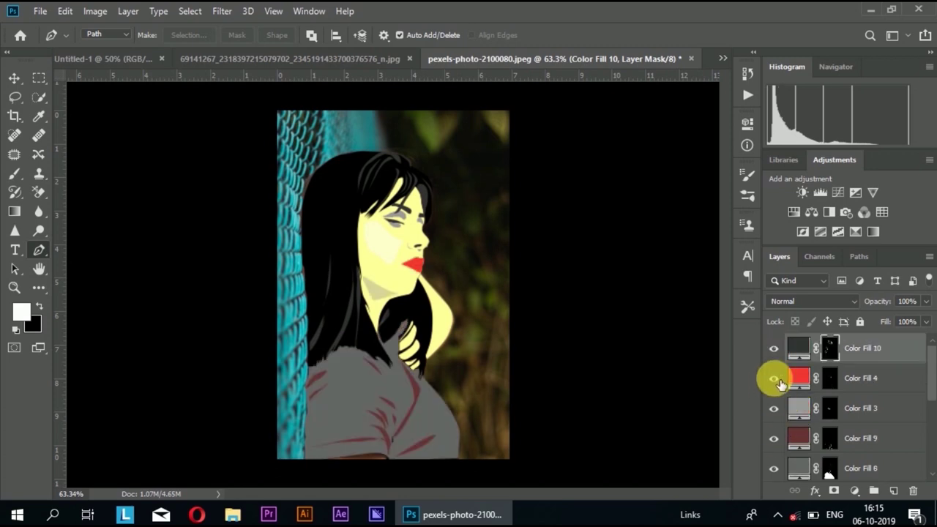
pyautogui.moveTo(783, 384); pyautogui.dragTo(786, 409)
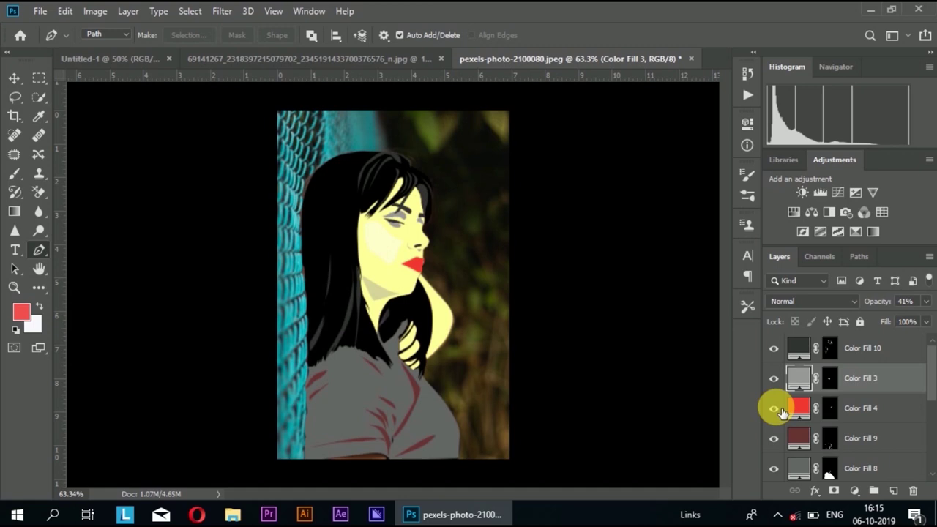
pyautogui.scroll(-2, 831, 441)
pyautogui.scroll(-2, 842, 451)
pyautogui.scroll(-2, 849, 455)
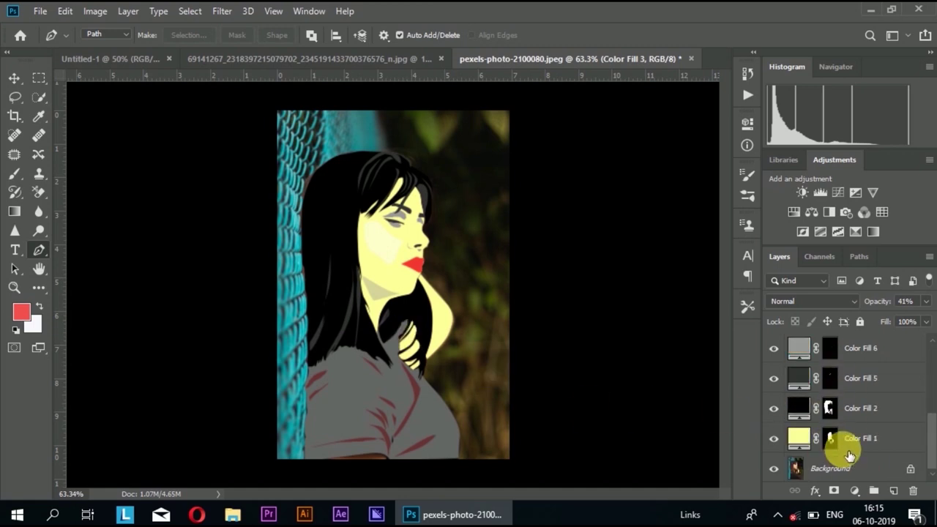
pyautogui.scroll(3, 820, 443)
pyautogui.scroll(3, 820, 443)
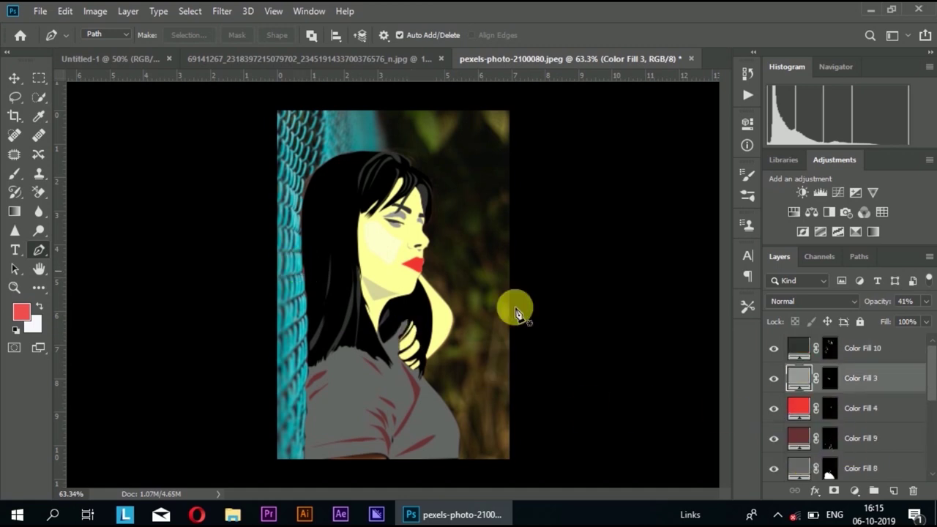
# - Select the Color Fill 8 mask and make the red lips layer visible again
pyautogui.click(830, 437)
pyautogui.click(829, 467)
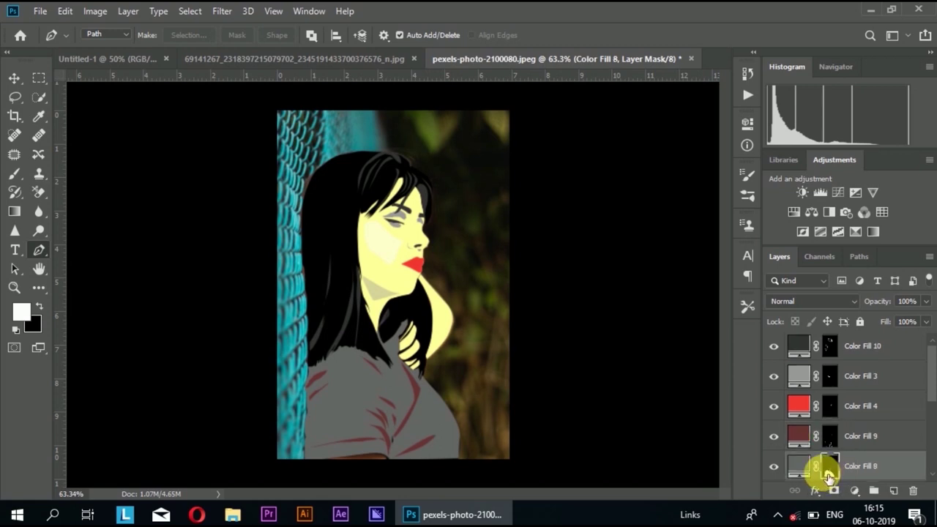
pyautogui.scroll(-1, 776, 406)
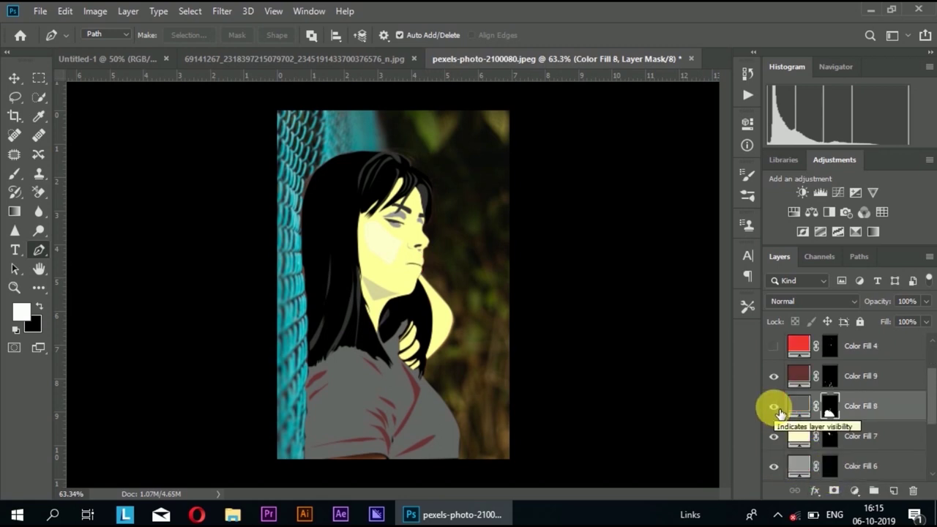
pyautogui.click(774, 338)
pyautogui.scroll(-3, 782, 401)
pyautogui.scroll(3, 783, 401)
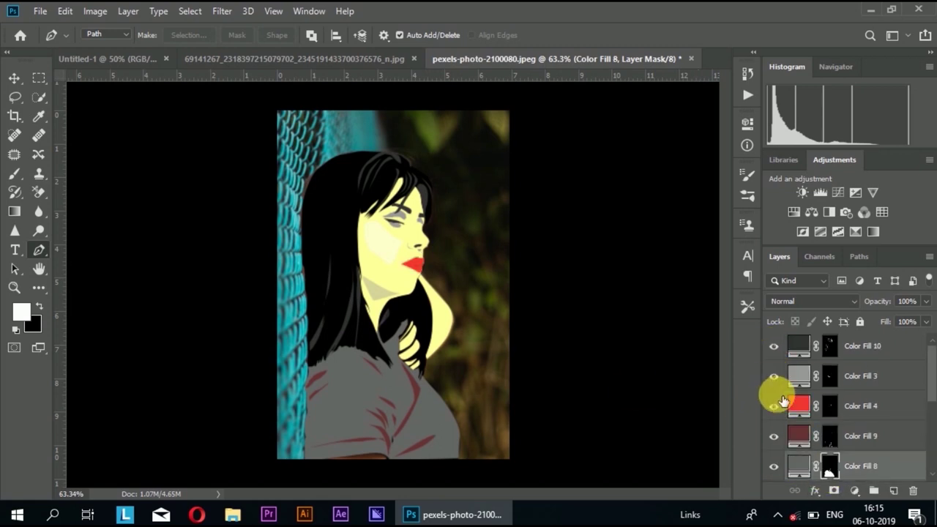
# - Zoom out and hide the original Background photo, leaving the portrait on transparency
pyautogui.hotkey('ctrl', '-')
pyautogui.scroll(-3, 792, 456)
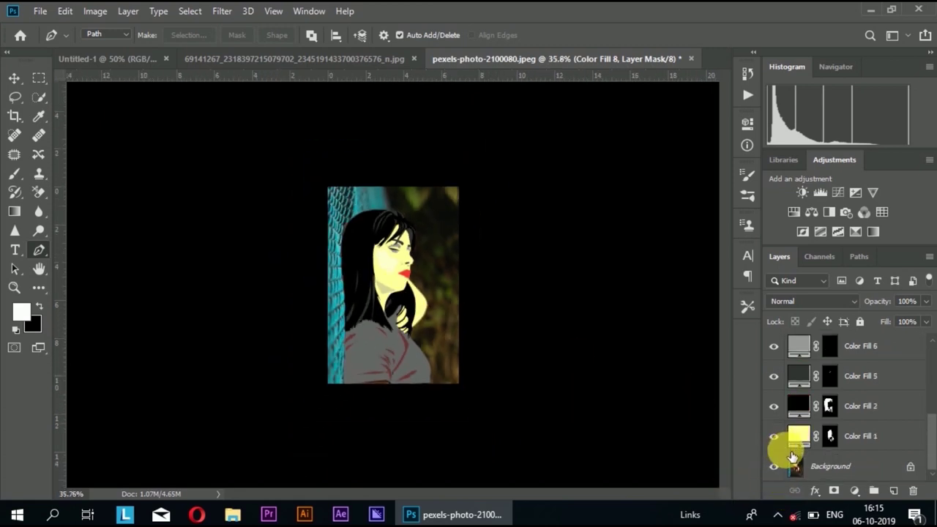
pyautogui.click(774, 467)
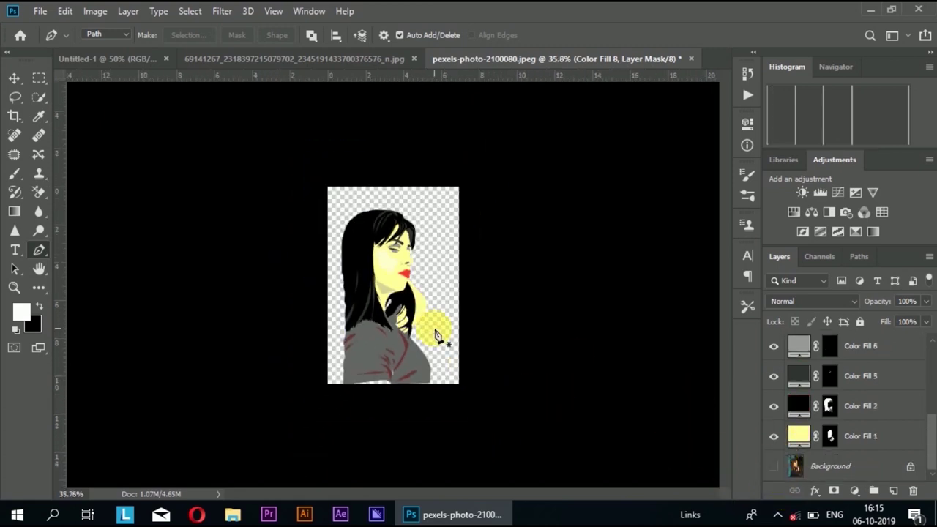
pyautogui.scroll(2, 438, 336)
pyautogui.scroll(1, 438, 335)
pyautogui.scroll(1, 438, 335)
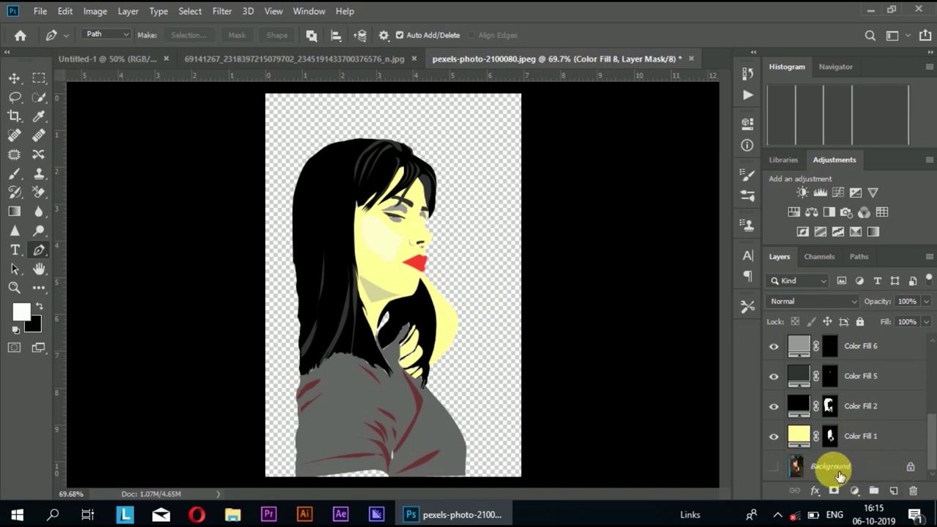
pyautogui.click(800, 437)
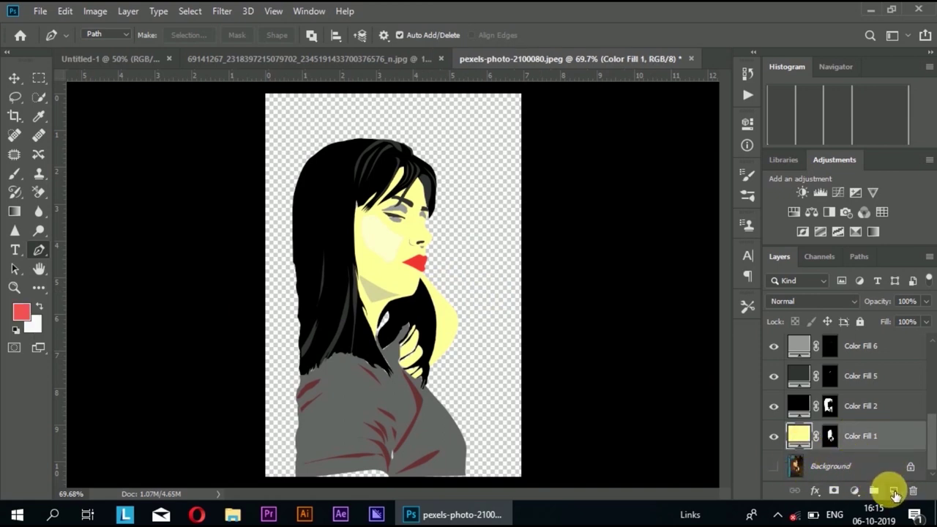
# - Add a new layer just above Background and create a Solid Color fill layer
pyautogui.click(894, 495)
pyautogui.moveTo(796, 436); pyautogui.dragTo(811, 477)
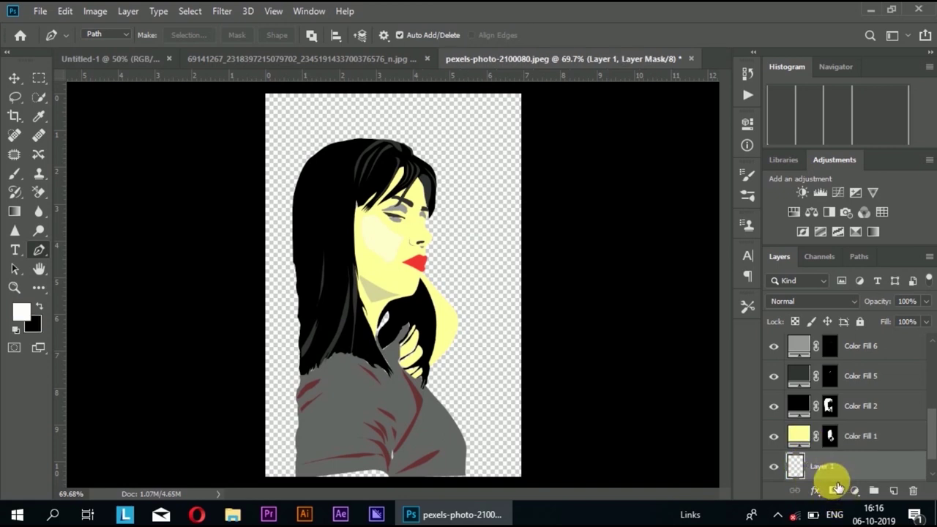
pyautogui.hotkey('ctrl', 'z')
pyautogui.click(855, 495)
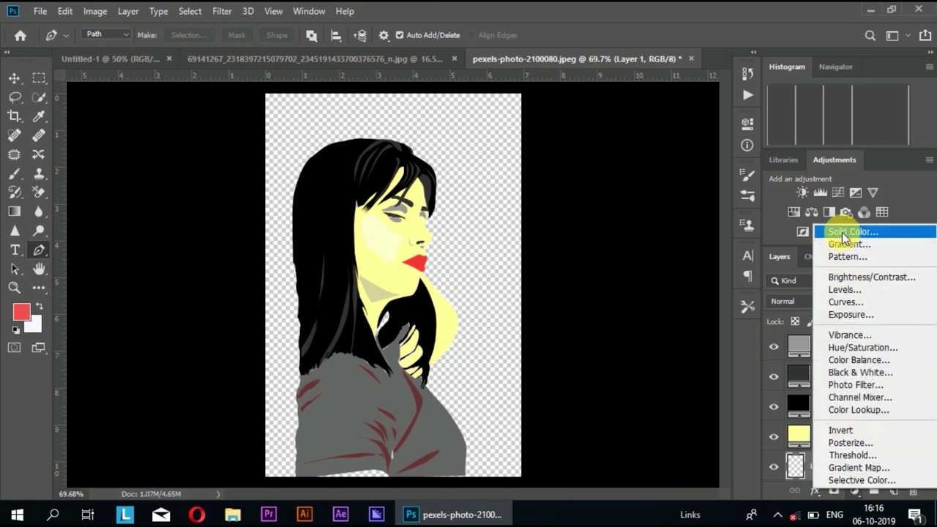
pyautogui.click(842, 232)
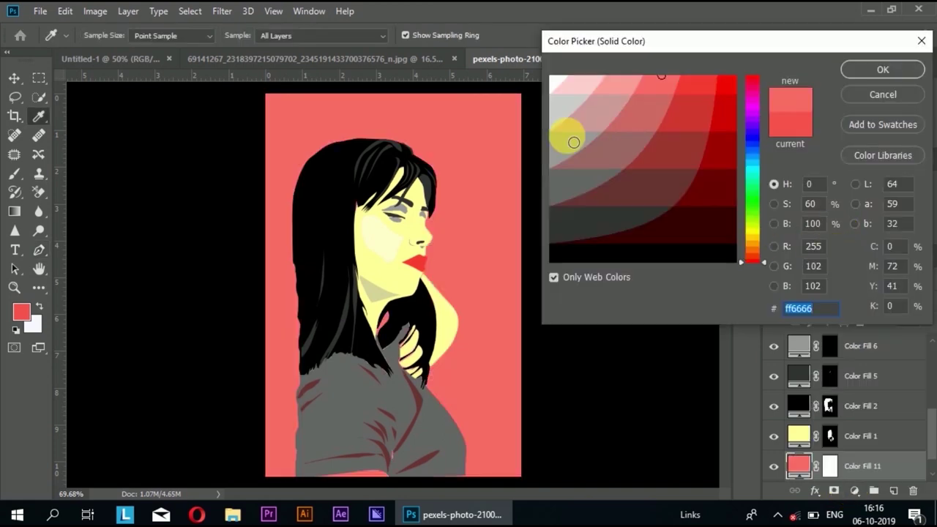
# - Set the fill colour to cyan-green #33ffcc and confirm it
pyautogui.click(566, 91)
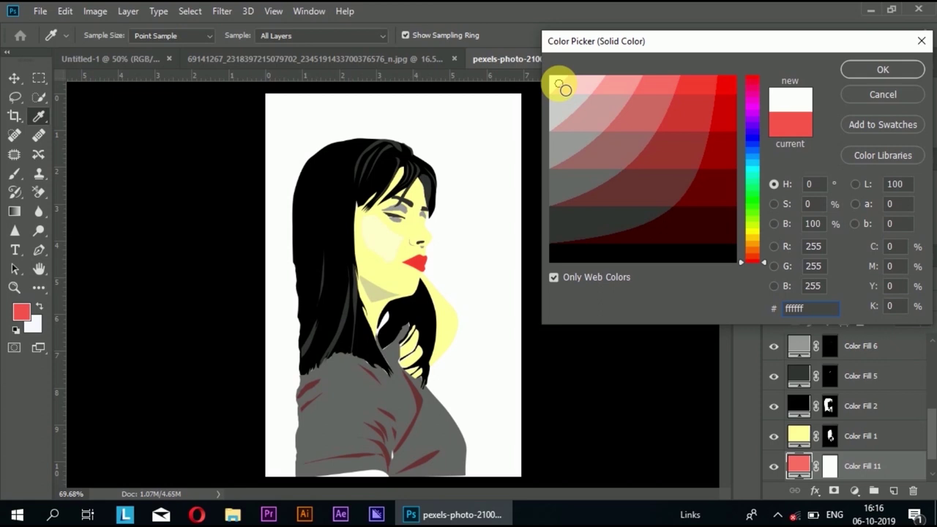
pyautogui.click(586, 93)
pyautogui.click(671, 91)
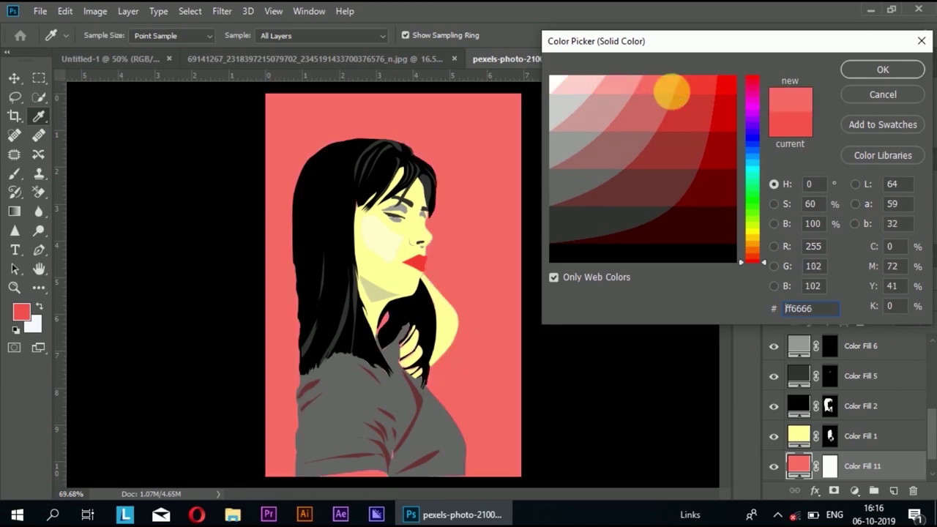
pyautogui.moveTo(694, 103)
pyautogui.mouseDown()
pyautogui.moveTo(710, 103)
pyautogui.moveTo(709, 87)
pyautogui.mouseUp()
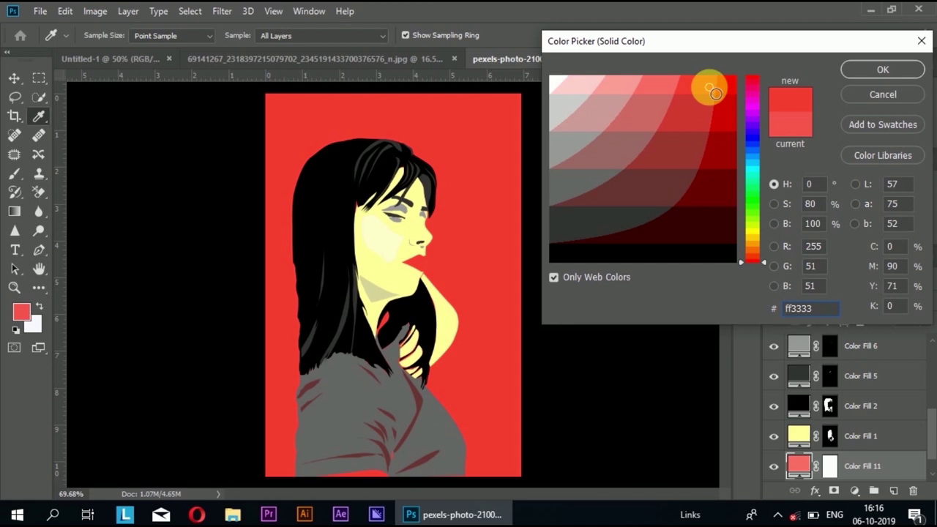
pyautogui.click(752, 171)
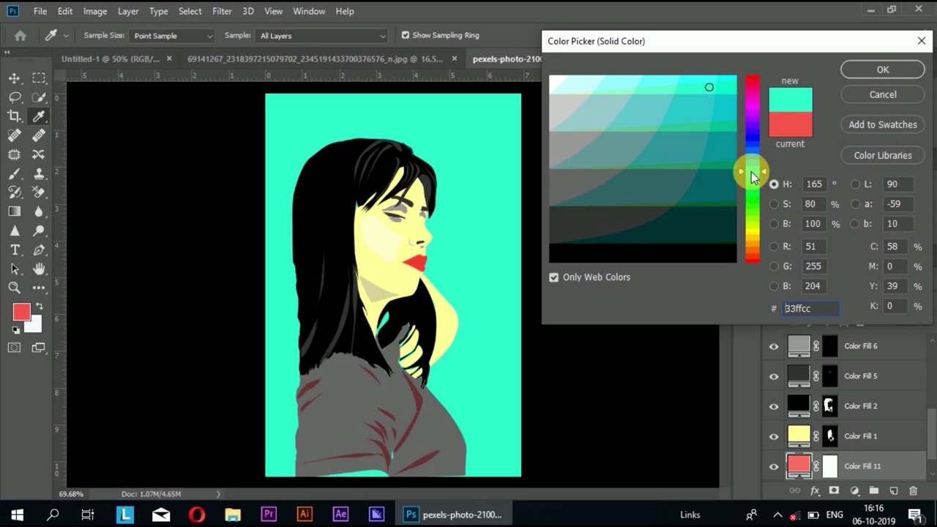
pyautogui.click(883, 68)
# - Move Color Fill 6 up past Color Fills 7, 8 and 9 to sit above Color Fill 4
pyautogui.press('p')
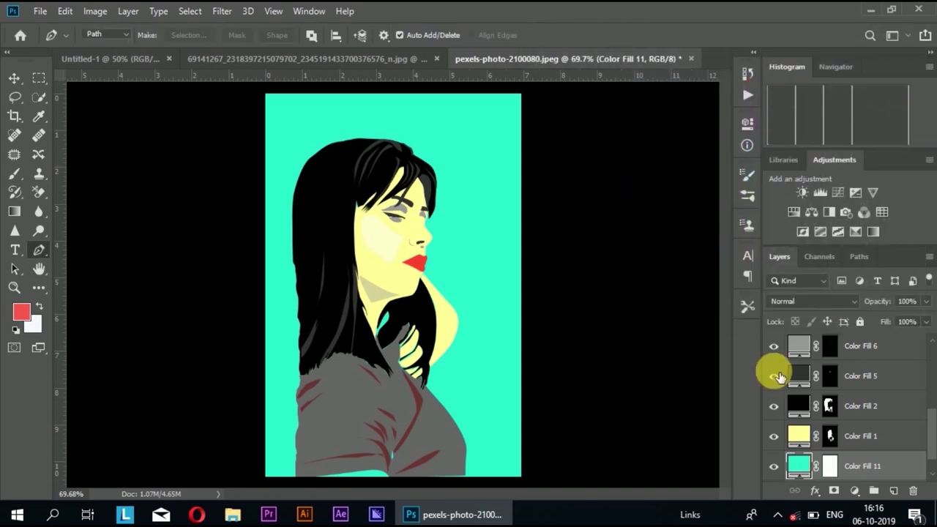
pyautogui.scroll(-1, 776, 377)
pyautogui.scroll(2, 790, 385)
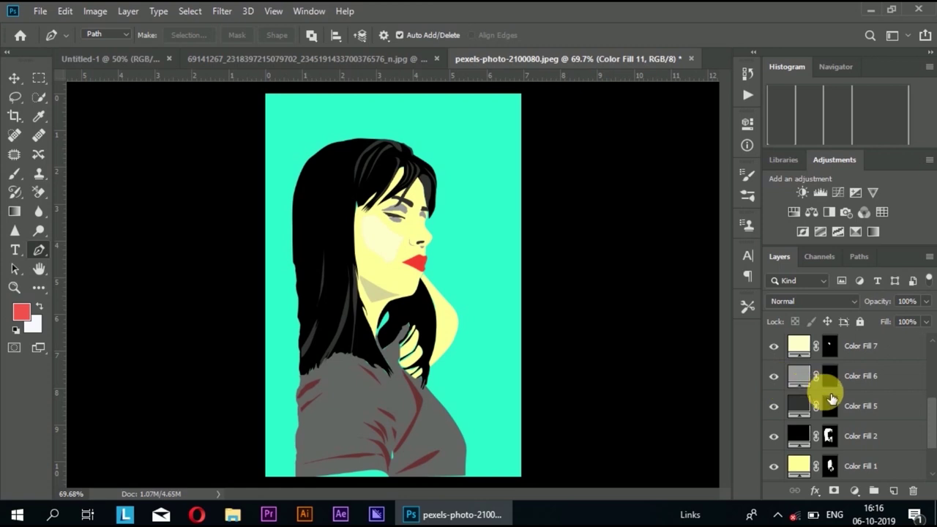
pyautogui.moveTo(838, 386); pyautogui.dragTo(795, 343)
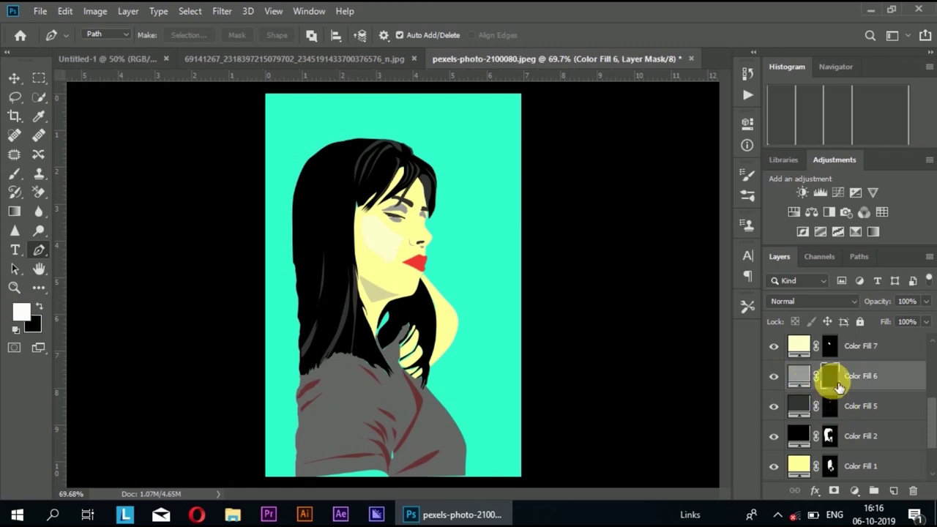
pyautogui.click(810, 376)
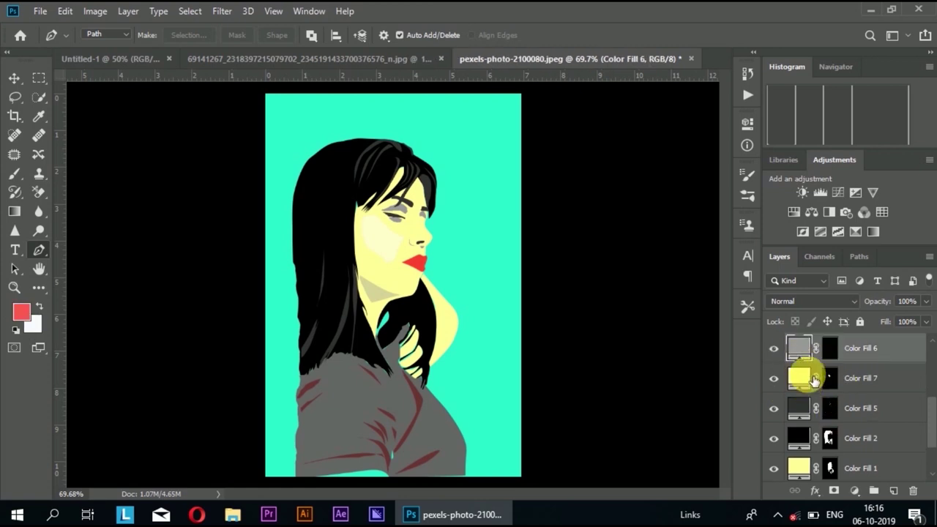
pyautogui.moveTo(806, 380); pyautogui.dragTo(800, 342)
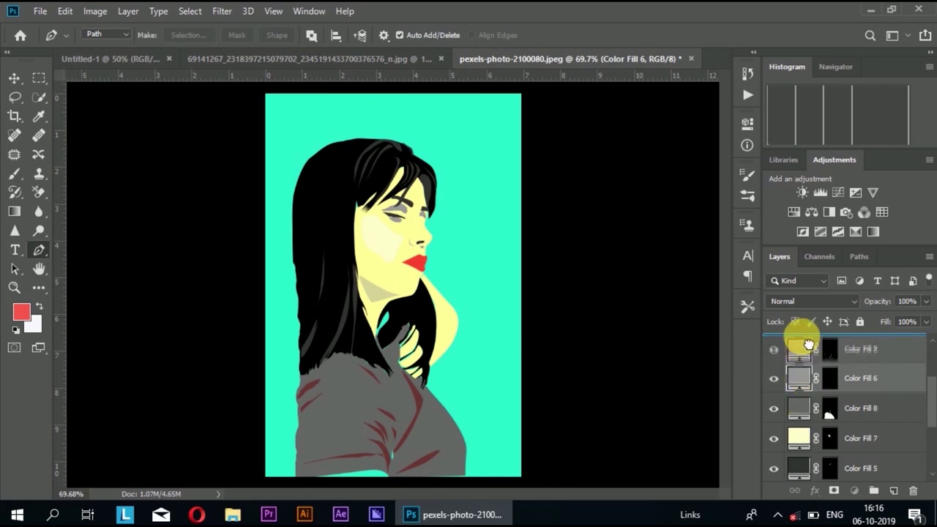
pyautogui.moveTo(811, 379); pyautogui.dragTo(808, 334)
pyautogui.moveTo(812, 381); pyautogui.dragTo(805, 340)
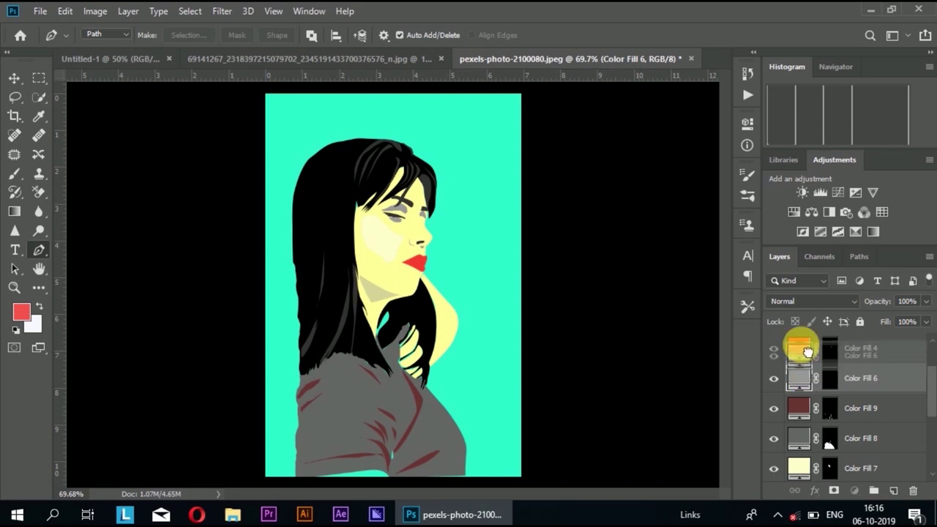
# - Move Color Fill 4 down the stack to sit below Color Fill 7
pyautogui.scroll(2, 808, 379)
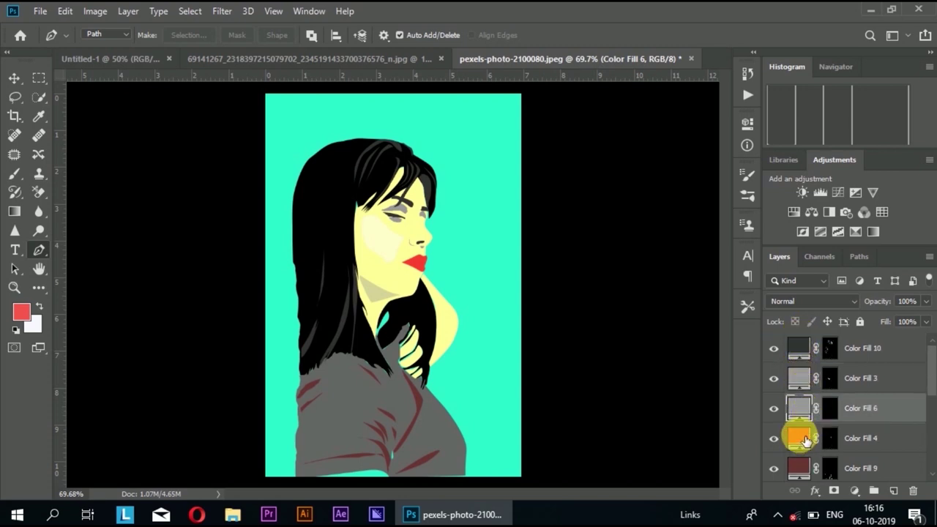
pyautogui.scroll(-2, 805, 440)
pyautogui.moveTo(805, 388); pyautogui.dragTo(810, 423)
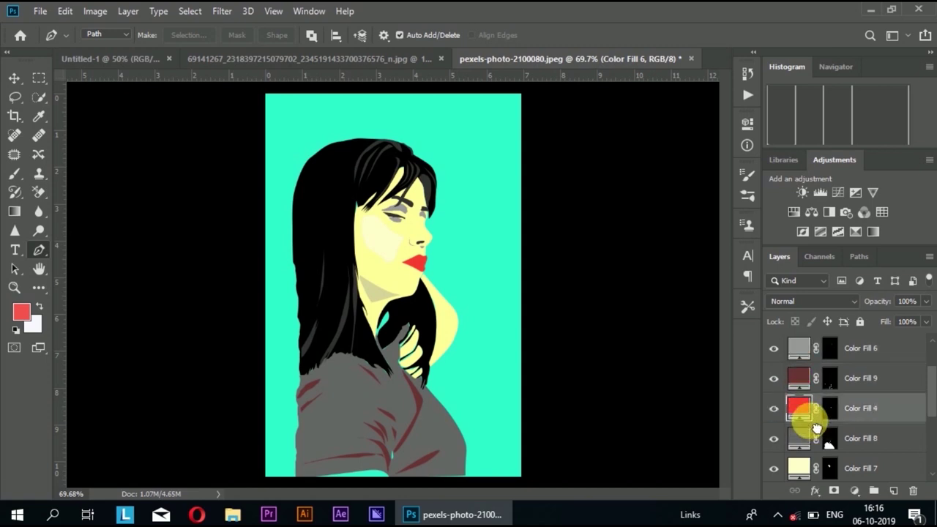
pyautogui.scroll(-2, 806, 413)
pyautogui.moveTo(802, 359); pyautogui.dragTo(810, 444)
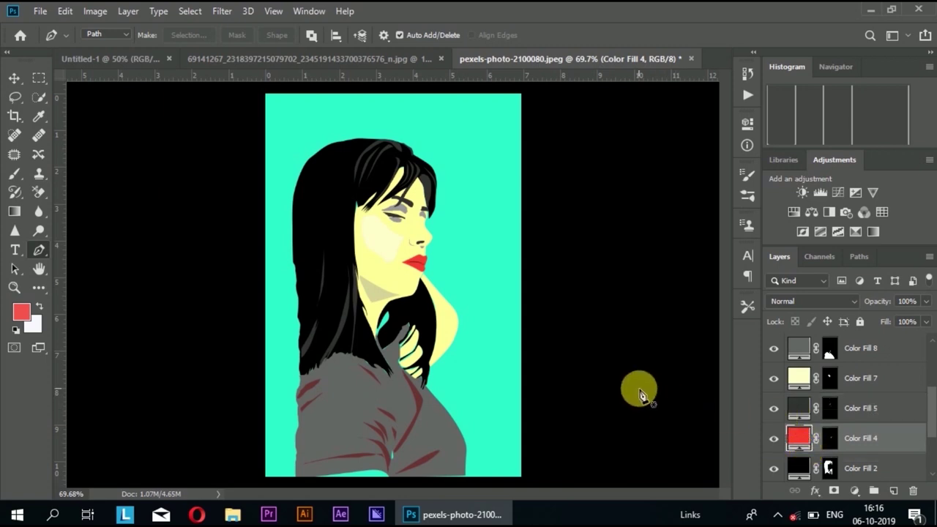
pyautogui.scroll(-2, 811, 436)
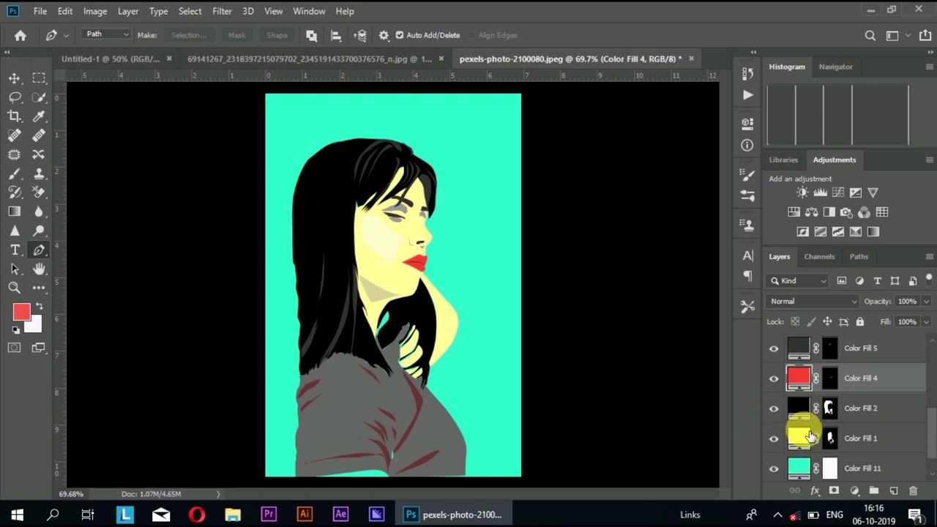
pyautogui.scroll(-3, 436, 315)
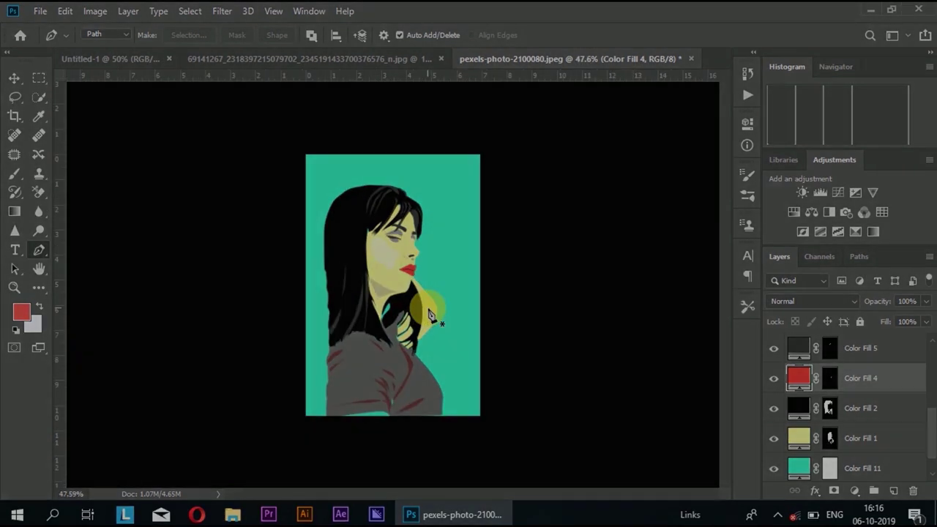
pyautogui.scroll(-1, 421, 311)
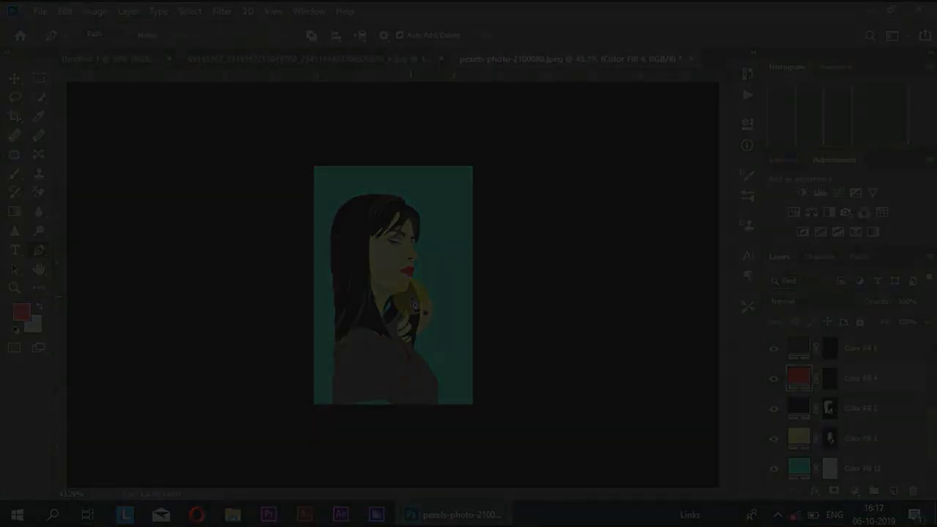